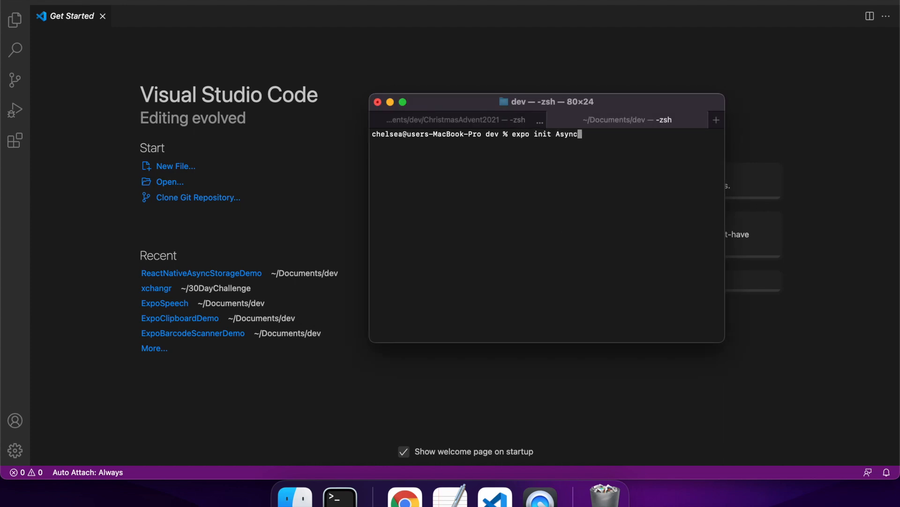
- Create the blank Expo project AsyncStorageDemo and open its folder in VS Code
{"action": "key", "text": "Return"}
{"action": "key", "text": "Return"}
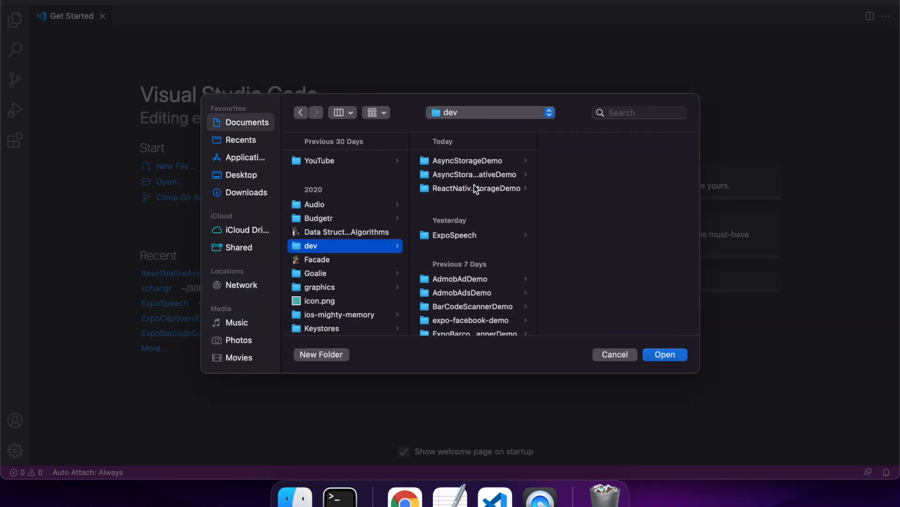
{"action": "left_click", "coordinate": [665, 354]}
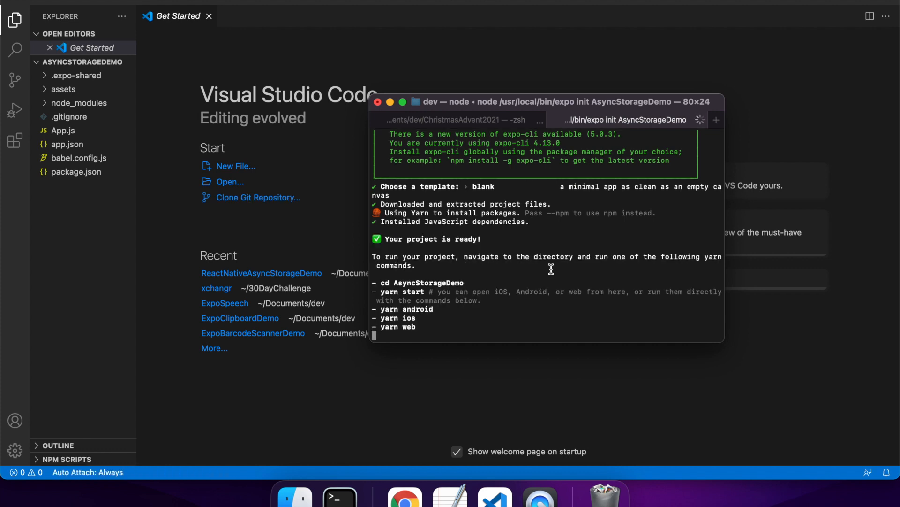
{"action": "type", "text": "cd Asn"}
{"action": "key", "text": "BackSpace"}
{"action": "key", "text": "Tab"}
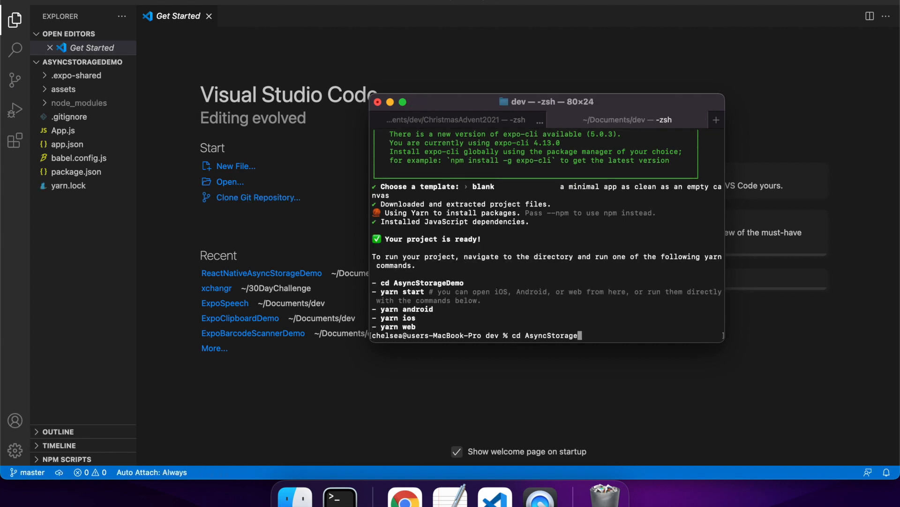
{"action": "key", "text": "Return"}
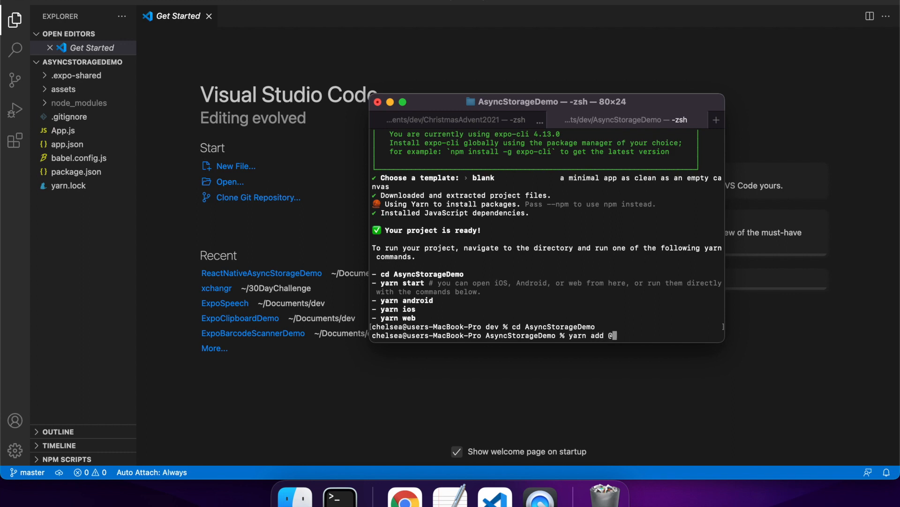
{"action": "type", "text": "react-native-a"}
{"action": "type", "text": "sync-storage/async"}
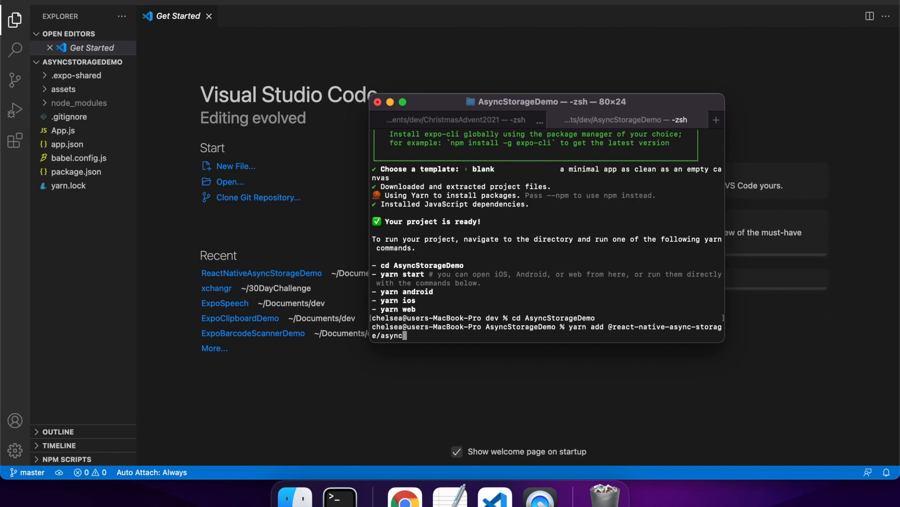
{"action": "type", "text": "-storage"}
{"action": "key", "text": "Return"}
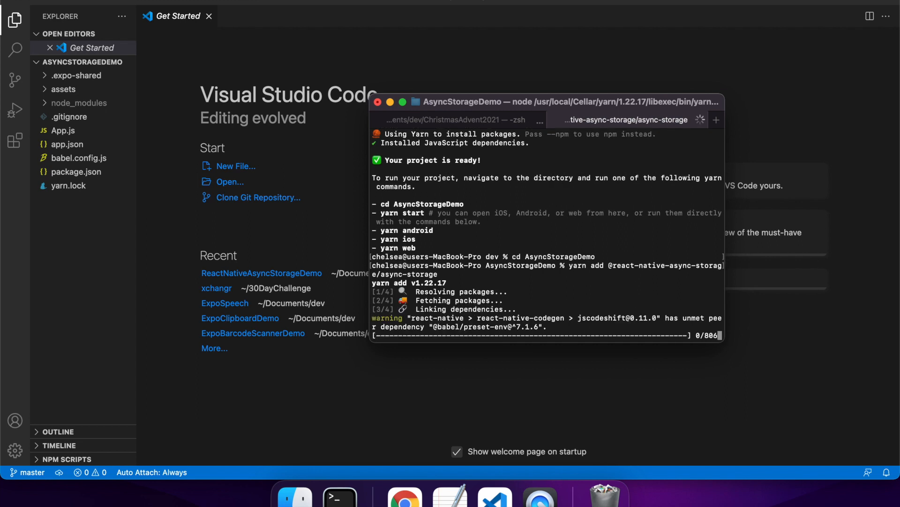
{"action": "left_click", "coordinate": [62, 130]}
{"action": "left_click", "coordinate": [318, 57]}
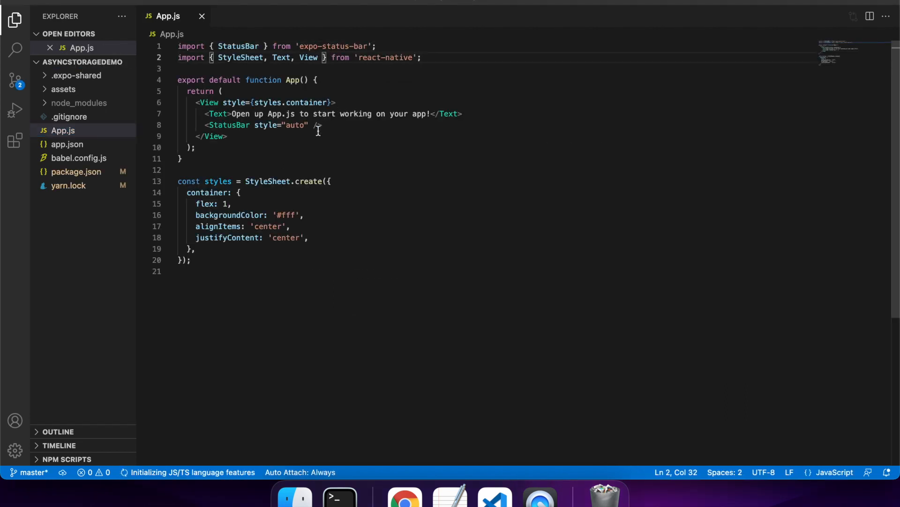
{"action": "type", "text": ", Button, "}
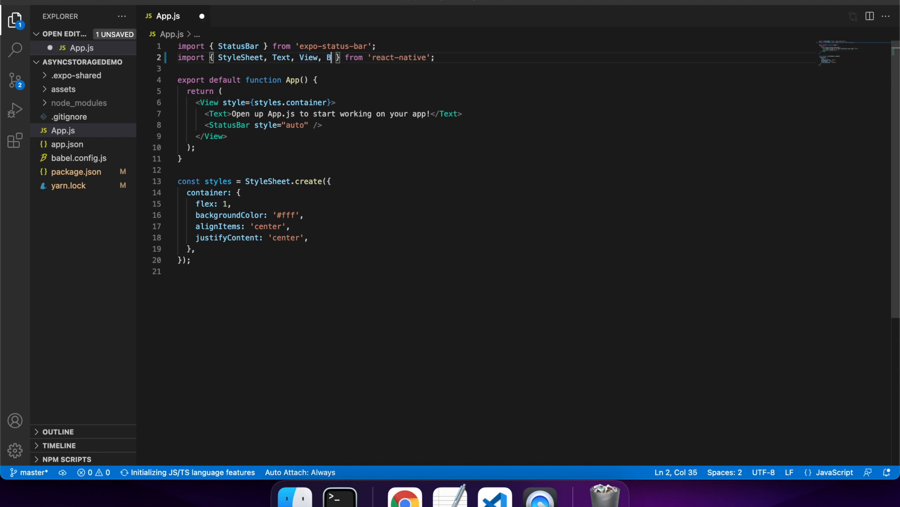
{"action": "type", "text": "Tex"}
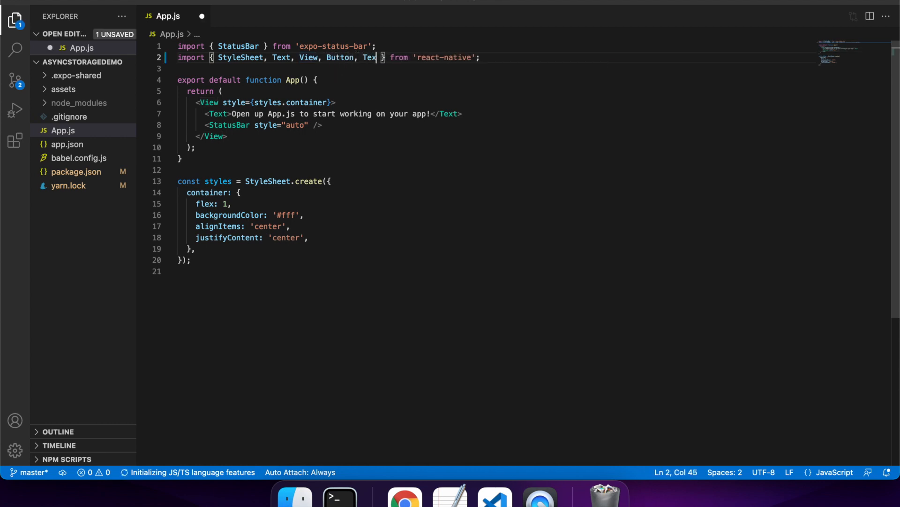
{"action": "type", "text": "tIn"}
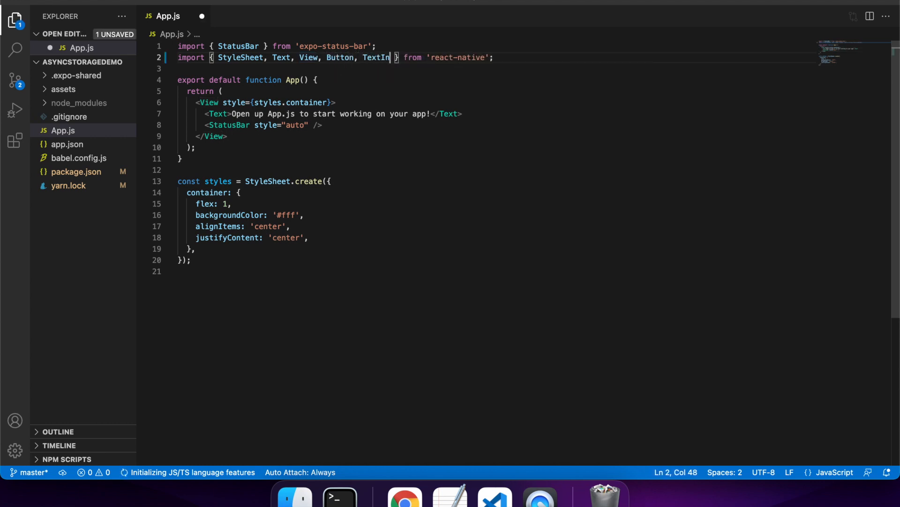
{"action": "type", "text": "put"}
{"action": "key", "text": "End"}
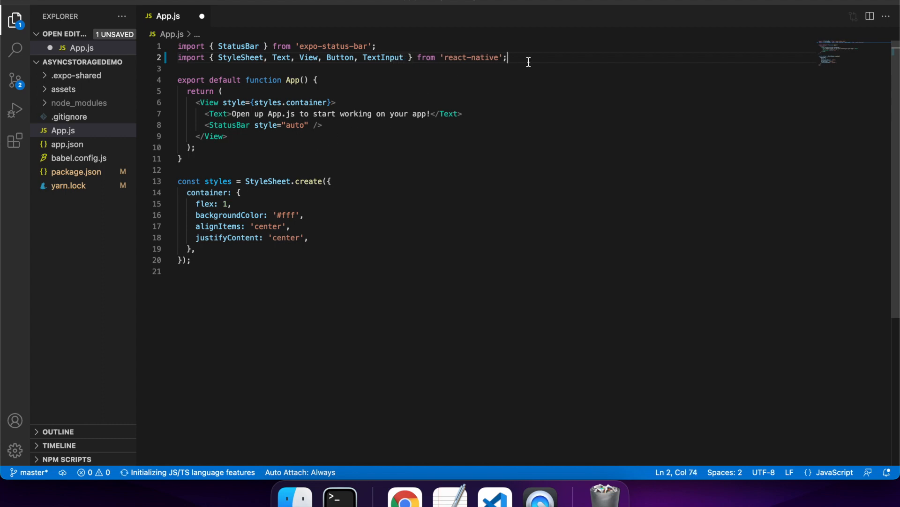
{"action": "key", "text": "Return"}
{"action": "type", "text": "Imp"}
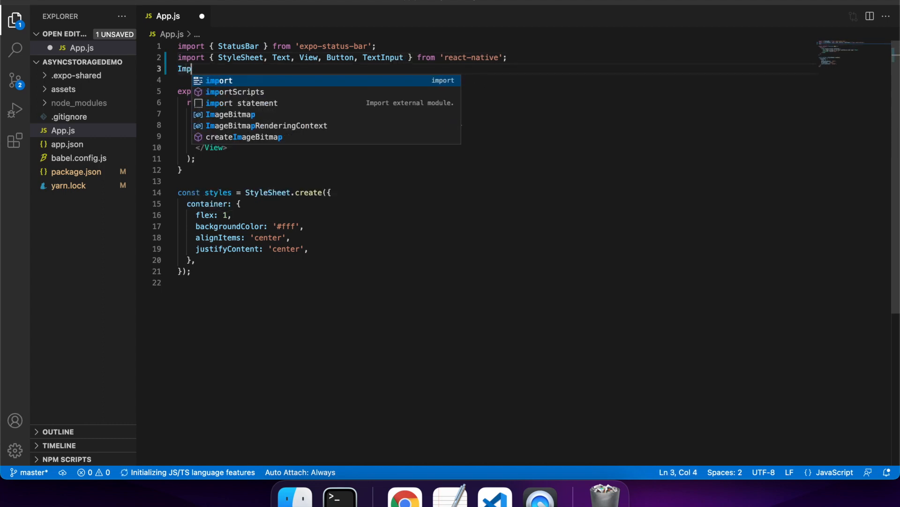
{"action": "key", "text": "BackSpace"}
{"action": "key", "text": "BackSpace"}
{"action": "key", "text": "BackSpace"}
{"action": "type", "text": "import "}
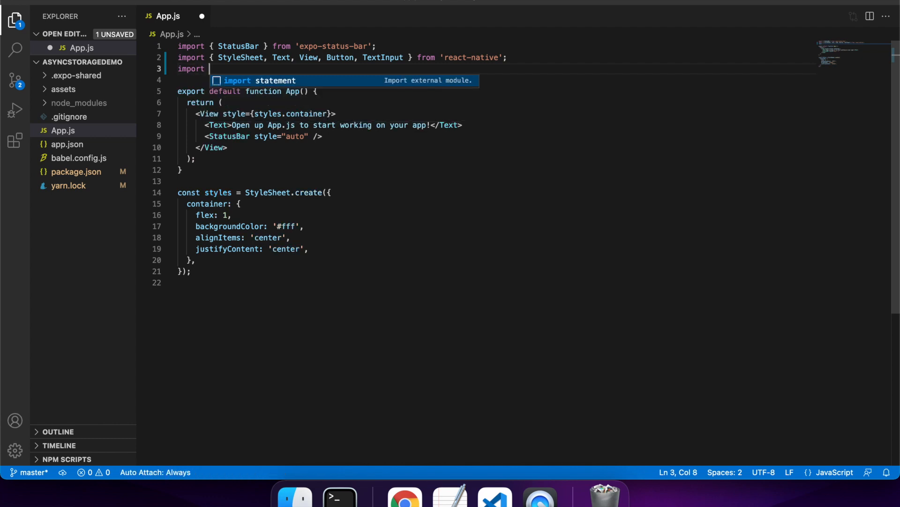
{"action": "type", "text": "React f"}
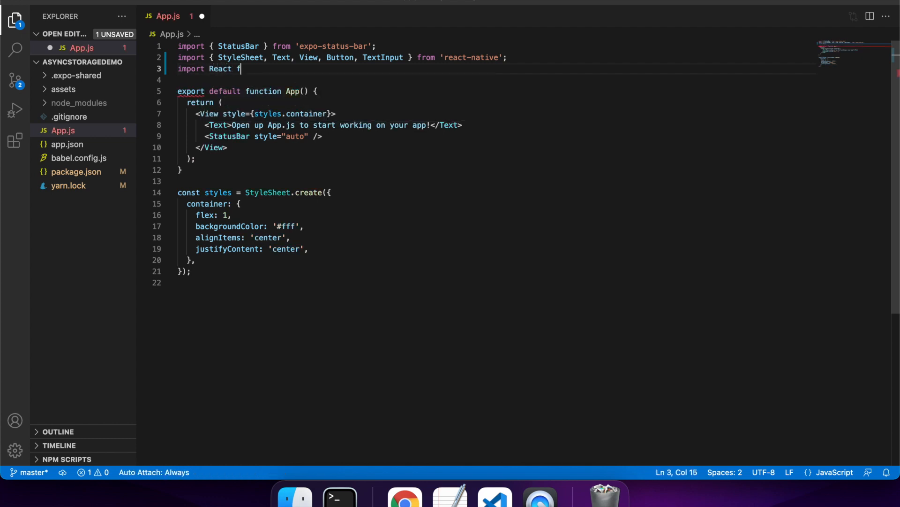
{"action": "type", "text": "rom 'reac"}
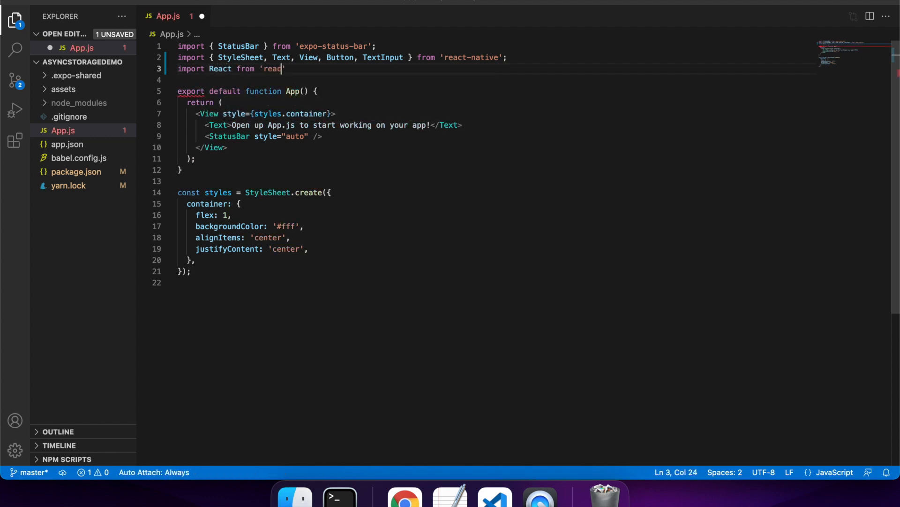
{"action": "type", "text": "t';"}
{"action": "key", "text": "Return"}
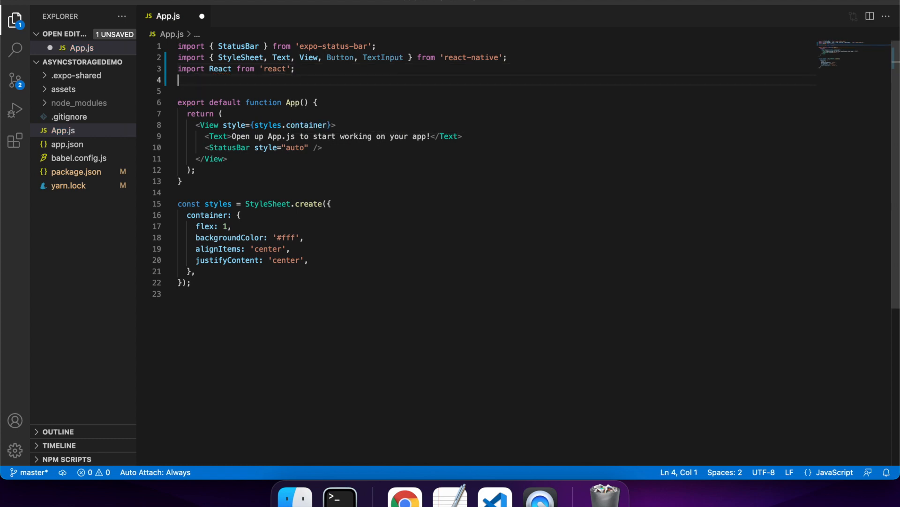
{"action": "type", "text": "or"}
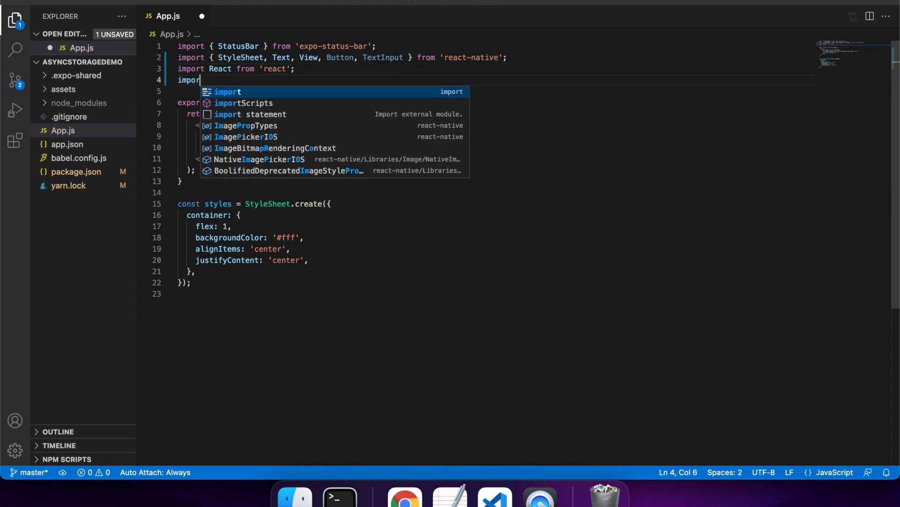
{"action": "type", "text": "t Asyn"}
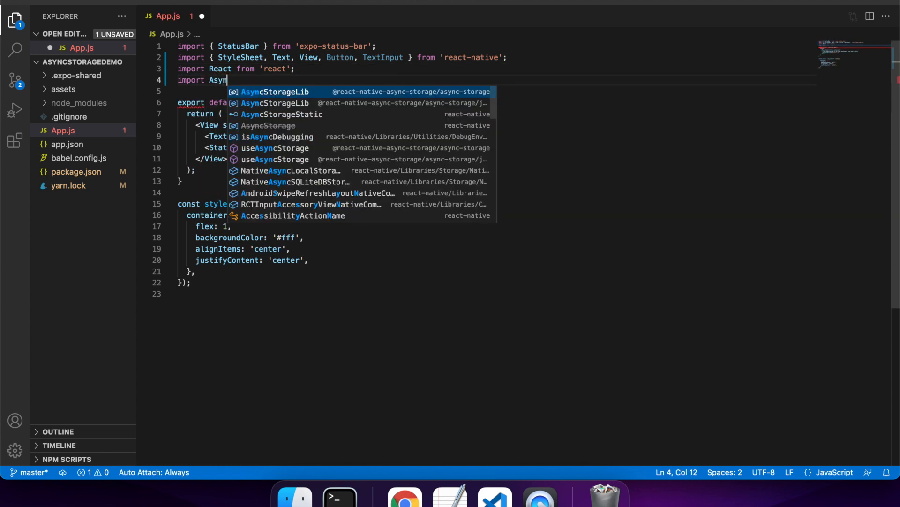
{"action": "type", "text": "cStorage"}
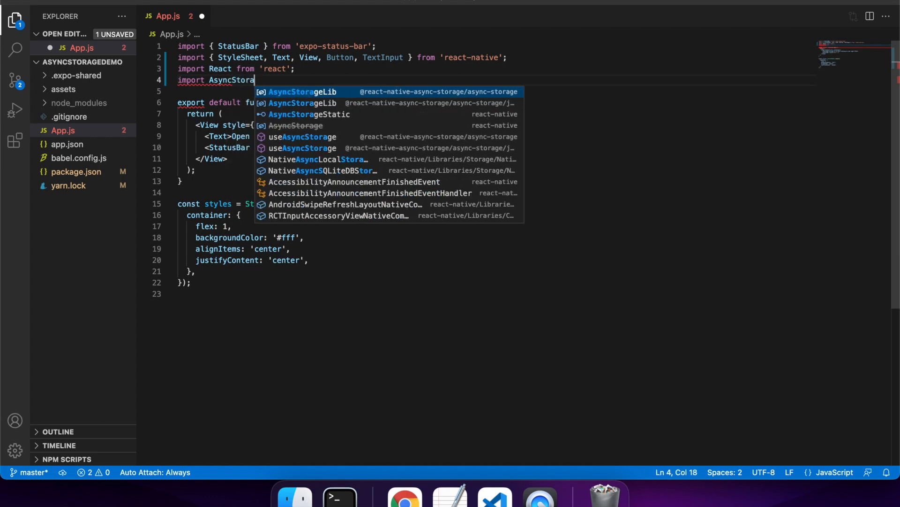
{"action": "type", "text": " from"}
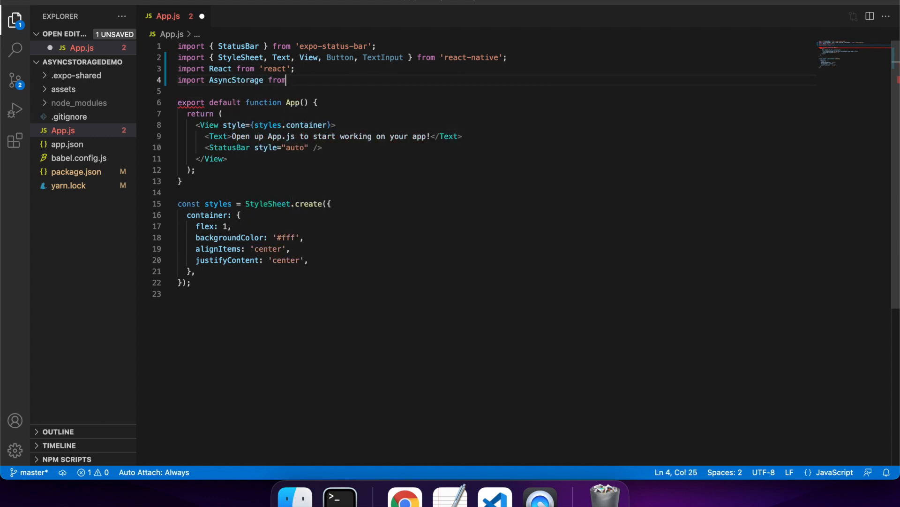
{"action": "type", "text": " 'asyn"}
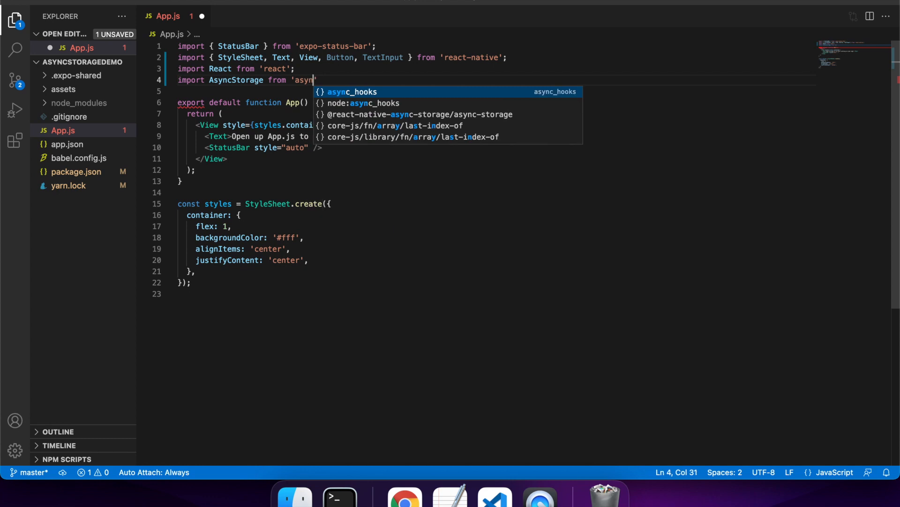
{"action": "key", "text": "BackSpace"}
{"action": "key", "text": "BackSpace"}
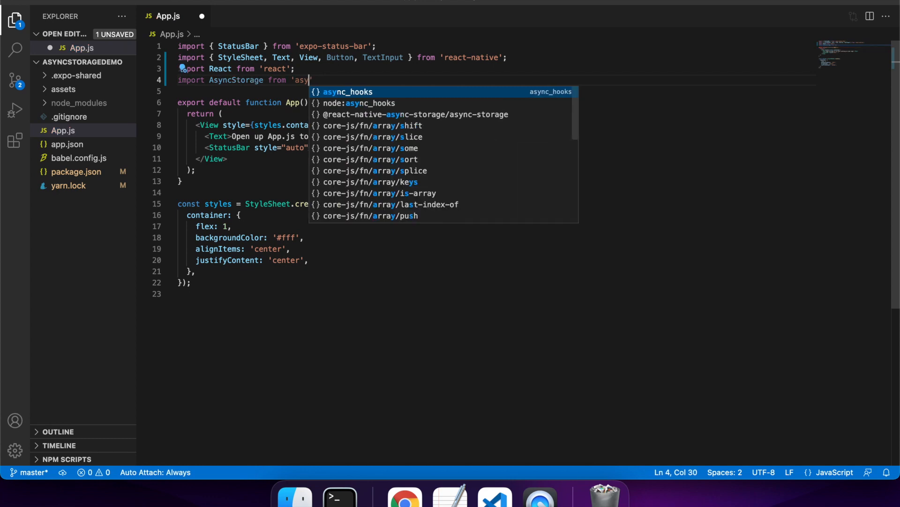
{"action": "key", "text": "BackSpace"}
{"action": "key", "text": "BackSpace"}
{"action": "type", "text": "@"}
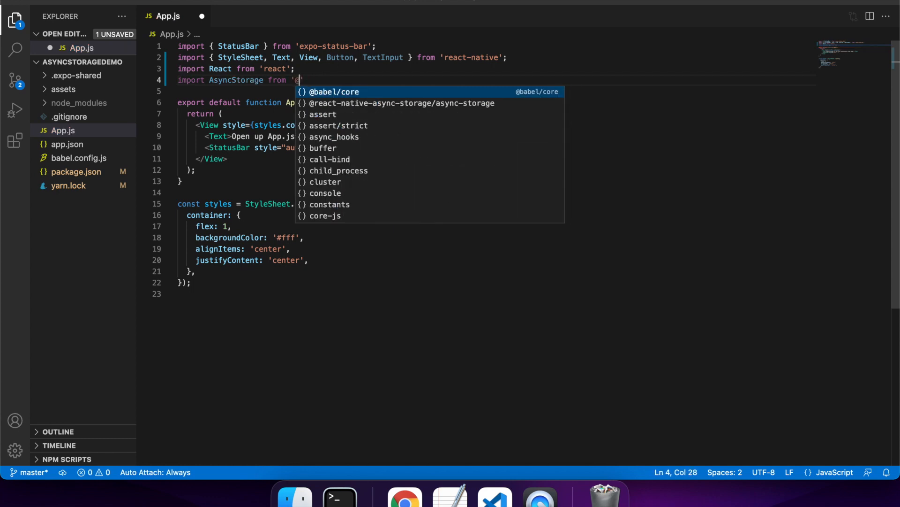
{"action": "type", "text": "react-"}
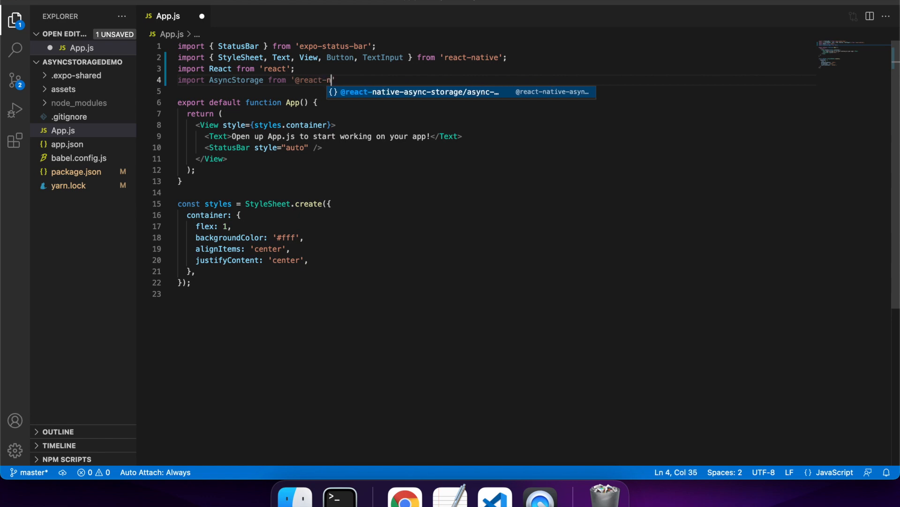
{"action": "type", "text": "natove"}
{"action": "key", "text": "BackSpace"}
{"action": "key", "text": "BackSpace"}
{"action": "key", "text": "BackSpace"}
{"action": "type", "text": "ive"}
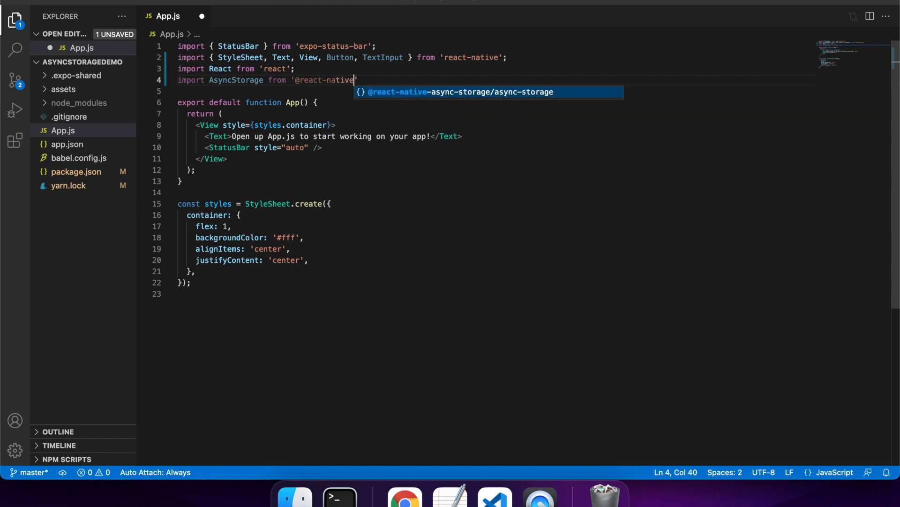
{"action": "type", "text": "-async"}
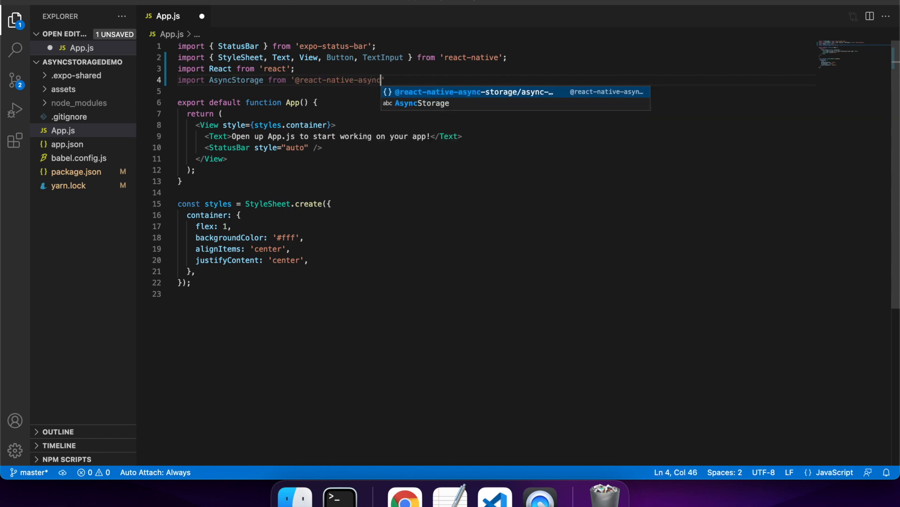
{"action": "type", "text": "-s"}
{"action": "key", "text": "Tab"}
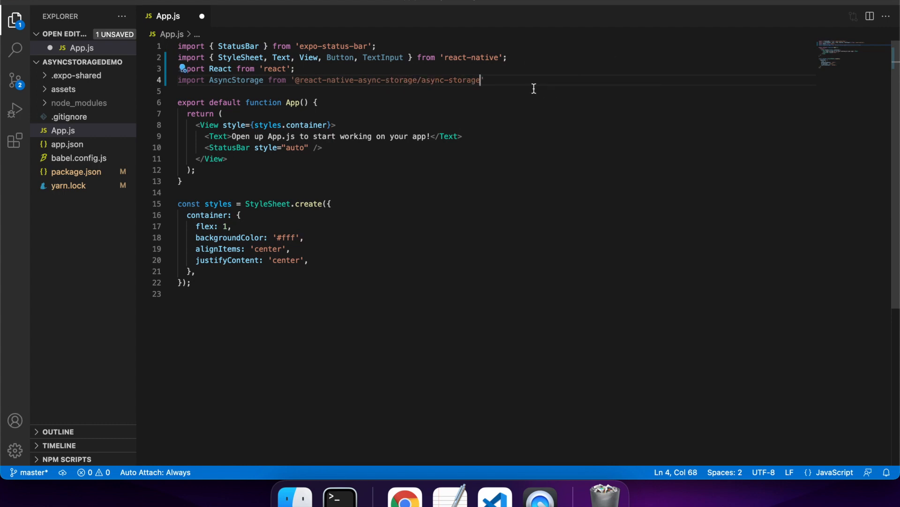
{"action": "key", "text": "Down"}
{"action": "key", "text": "Up"}
{"action": "type", "text": ";"}
{"action": "key", "text": "super+s"}
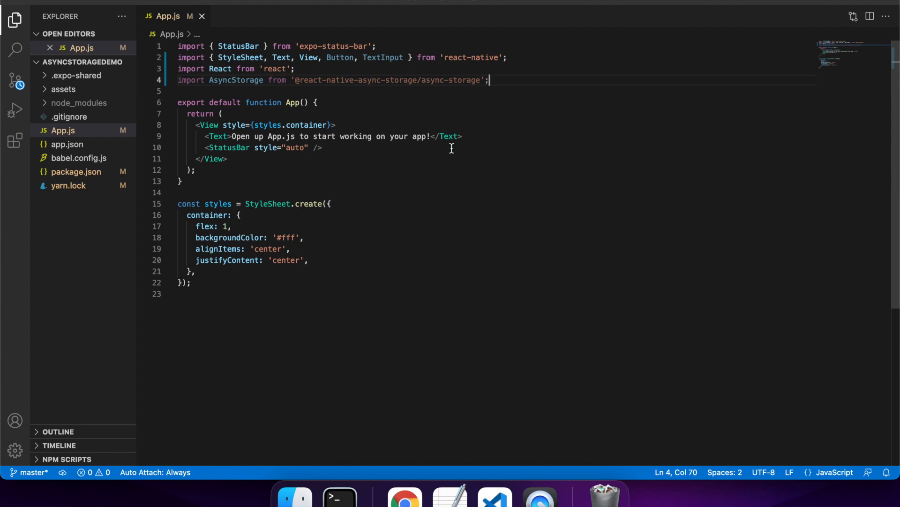
{"action": "left_click", "coordinate": [343, 103]}
- Declare isLoading = useState(false) and counter = useState(0) inside the App function
{"action": "key", "text": "Return"}
{"action": "key", "text": "Return"}
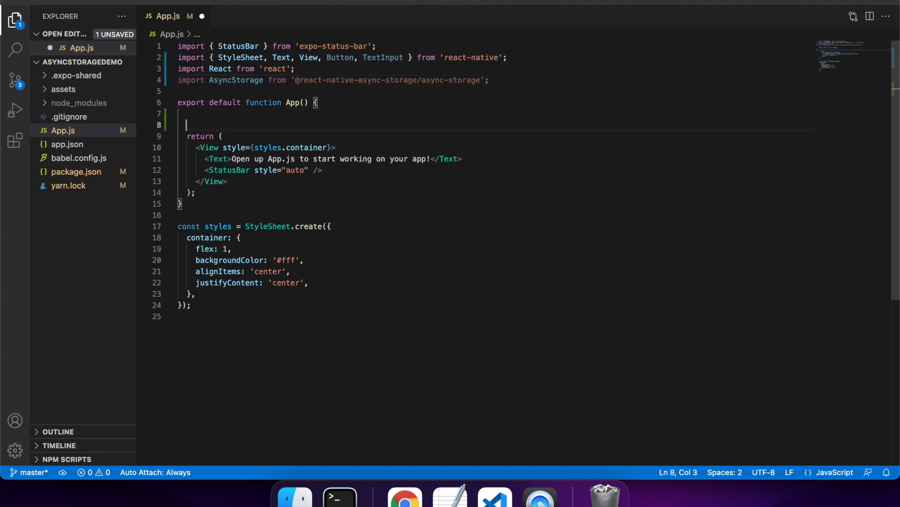
{"action": "key", "text": "Up"}
{"action": "type", "text": "on"}
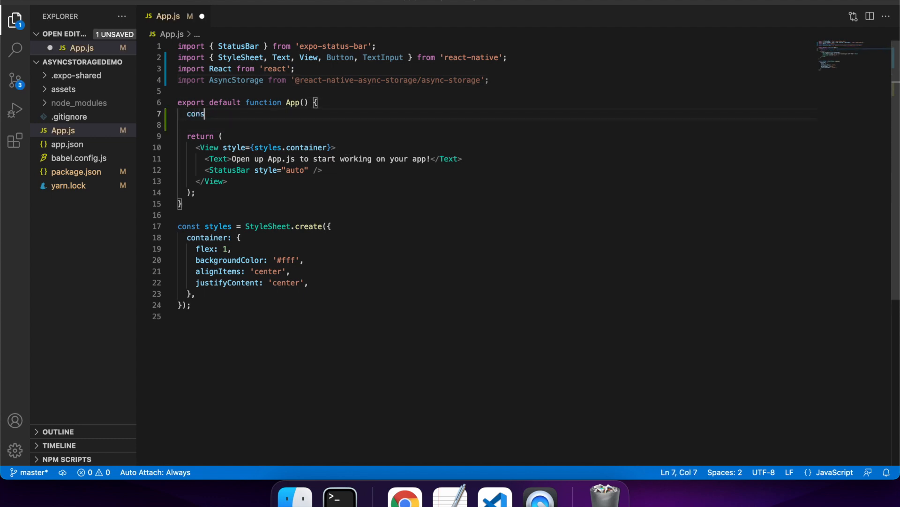
{"action": "type", "text": "st ["}
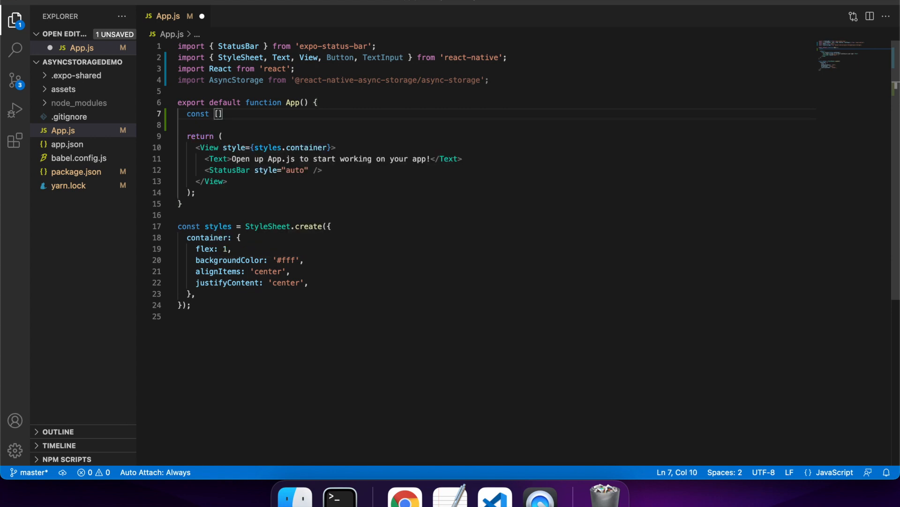
{"action": "type", "text": "isLoad"}
{"action": "type", "text": "ing, setIs"}
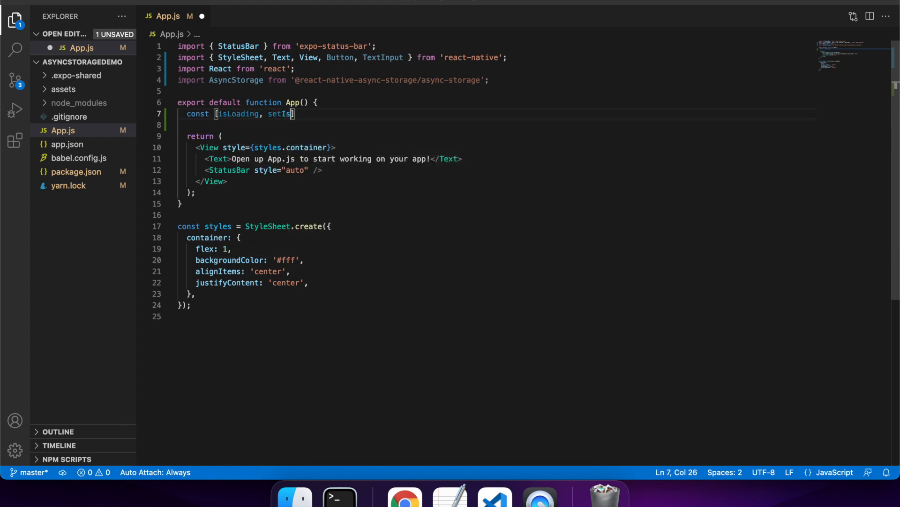
{"action": "type", "text": "Loading"}
{"action": "key", "text": "Right"}
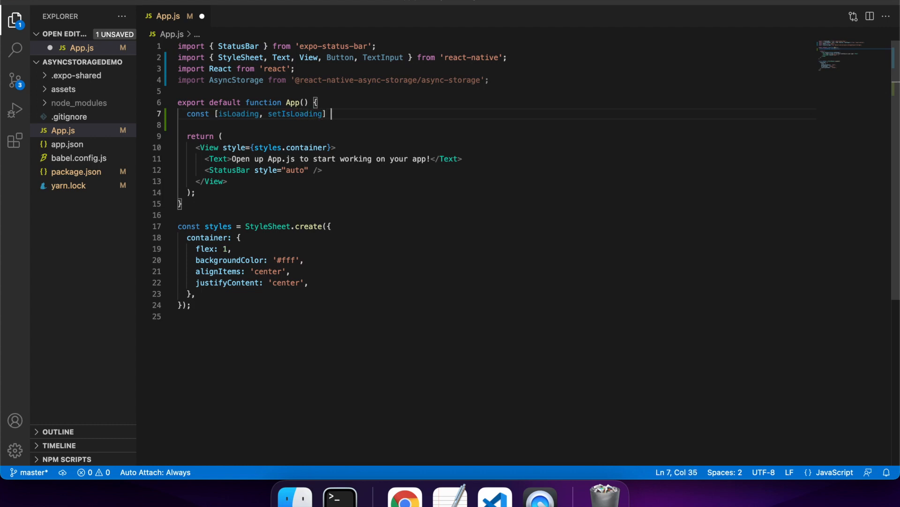
{"action": "type", "text": "= React."}
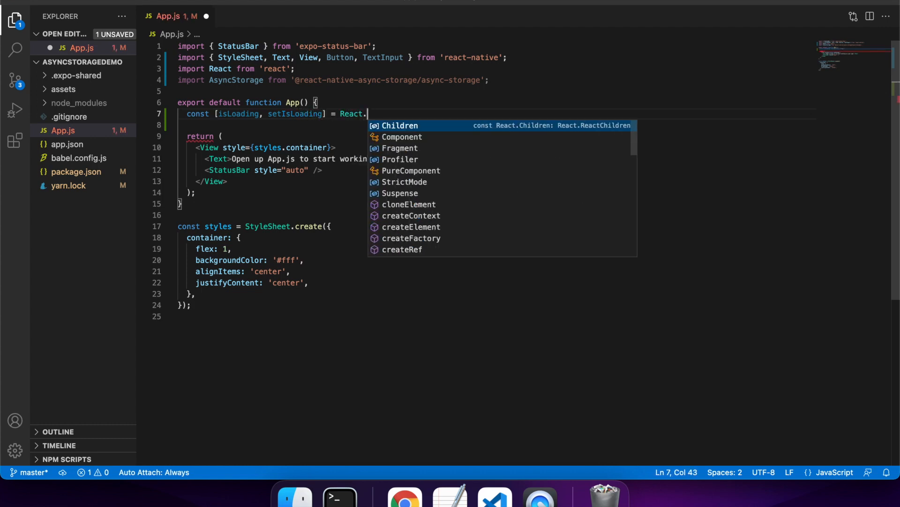
{"action": "type", "text": "useState"}
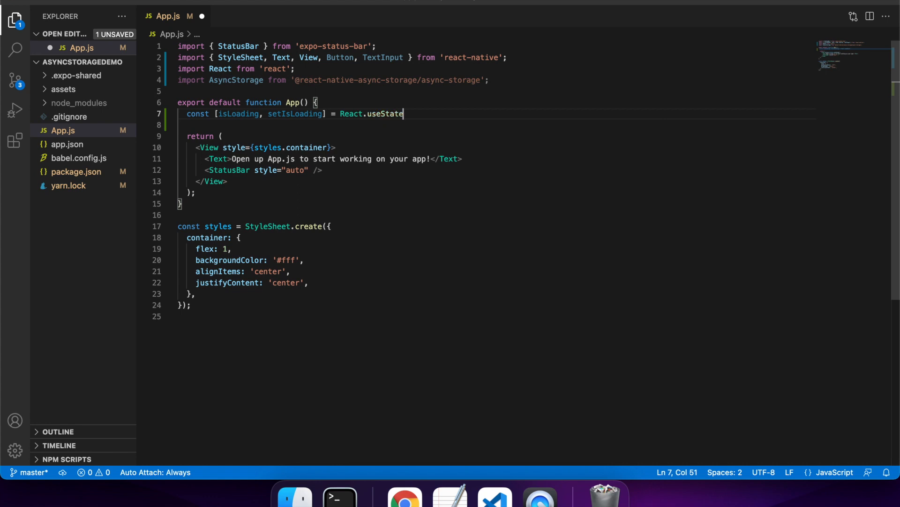
{"action": "type", "text": "(false"}
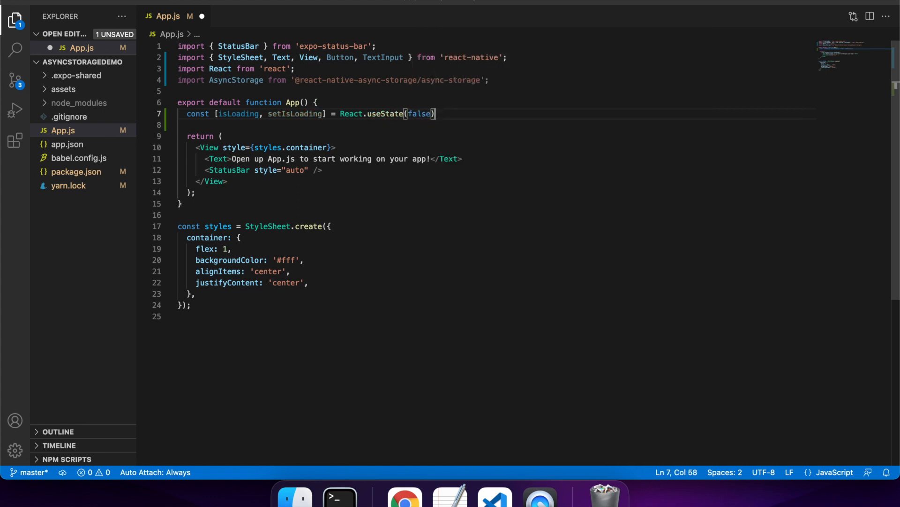
{"action": "key", "text": "Right"}
{"action": "type", "text": ";"}
{"action": "key", "text": "Return"}
{"action": "type", "text": "co"}
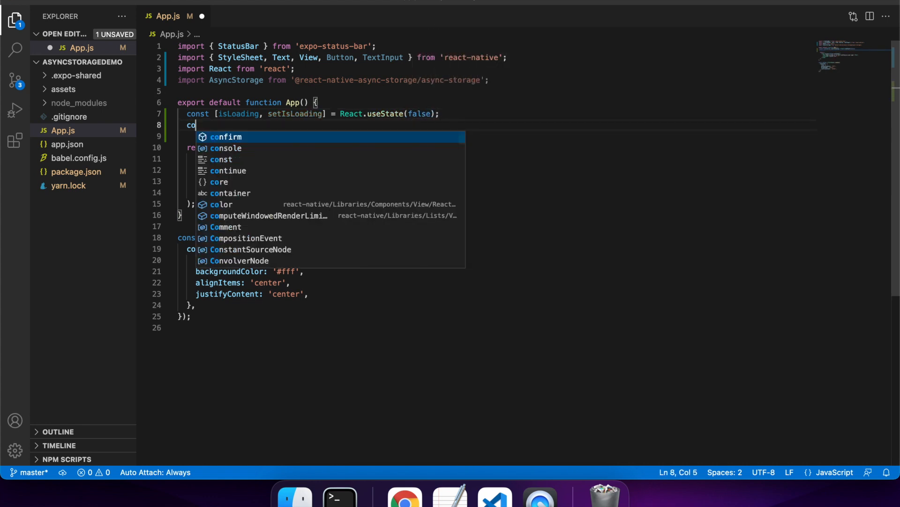
{"action": "type", "text": "nst "}
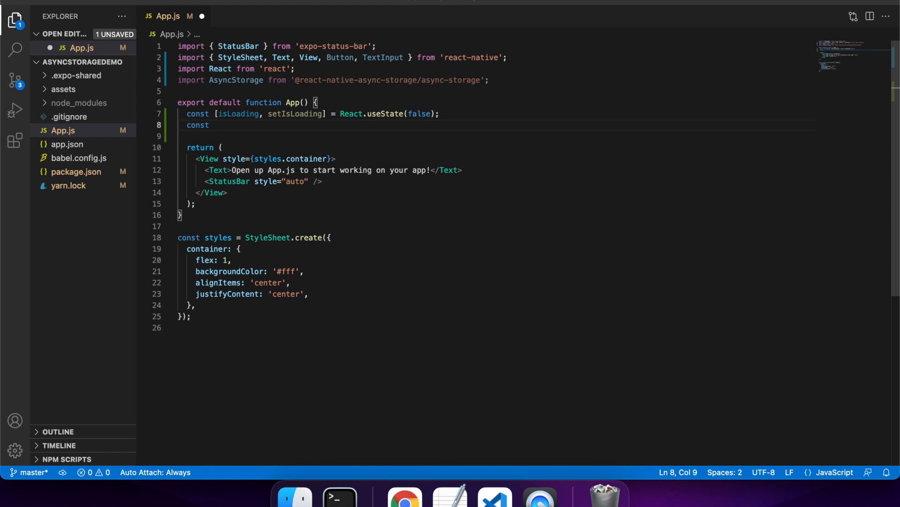
{"action": "type", "text": "[count"}
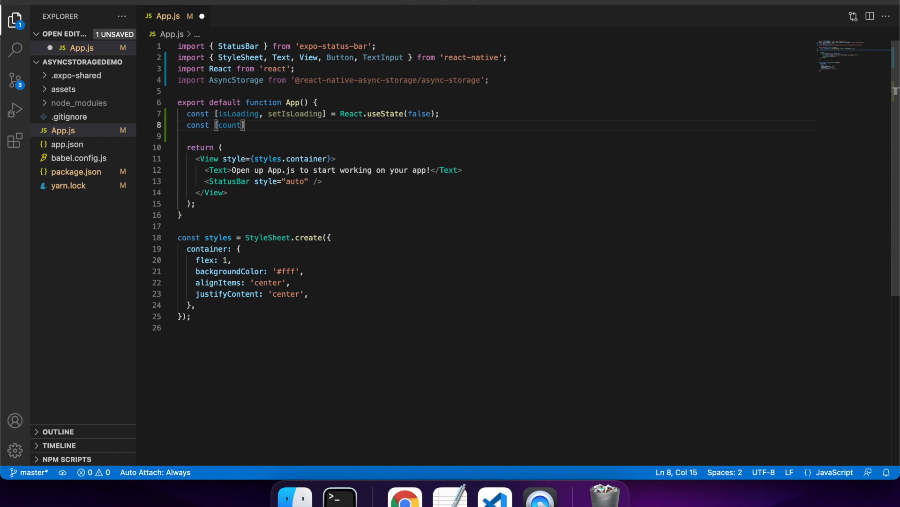
{"action": "type", "text": "er, se"}
{"action": "type", "text": "tCounter"}
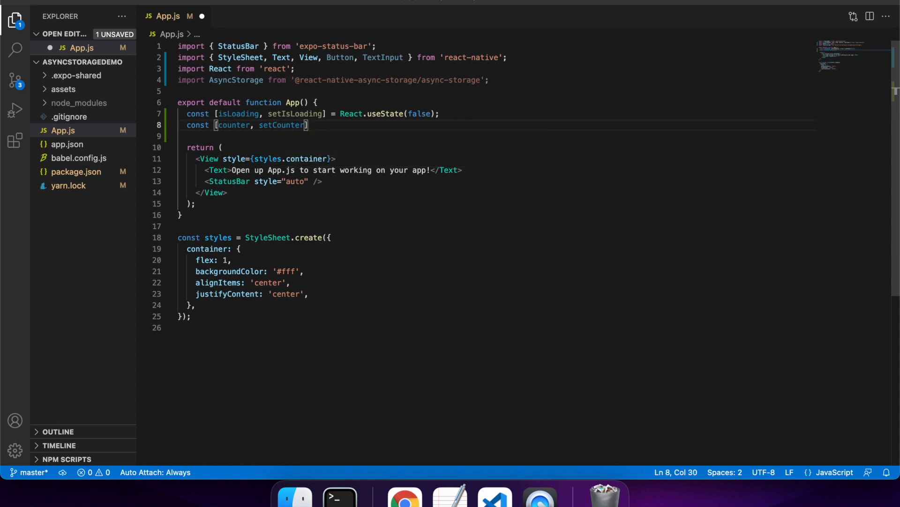
{"action": "type", "text": "] = React"}
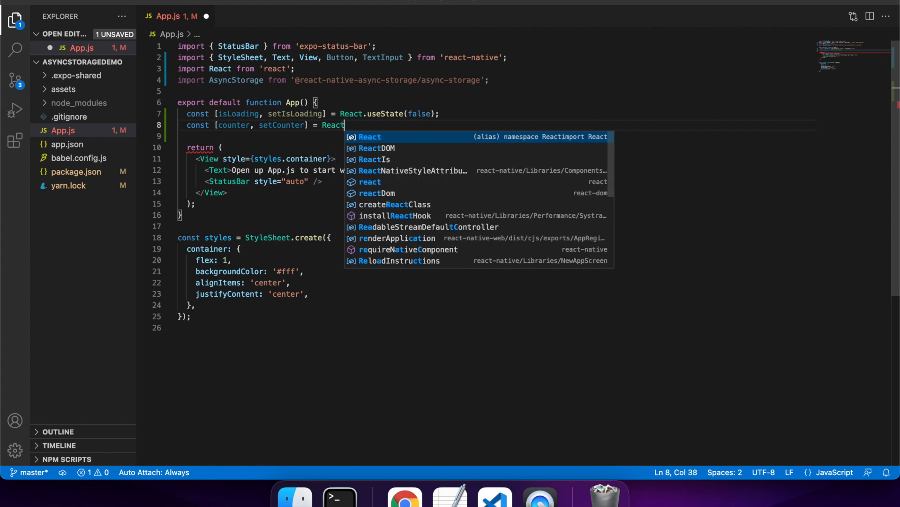
{"action": "type", "text": ".useState"}
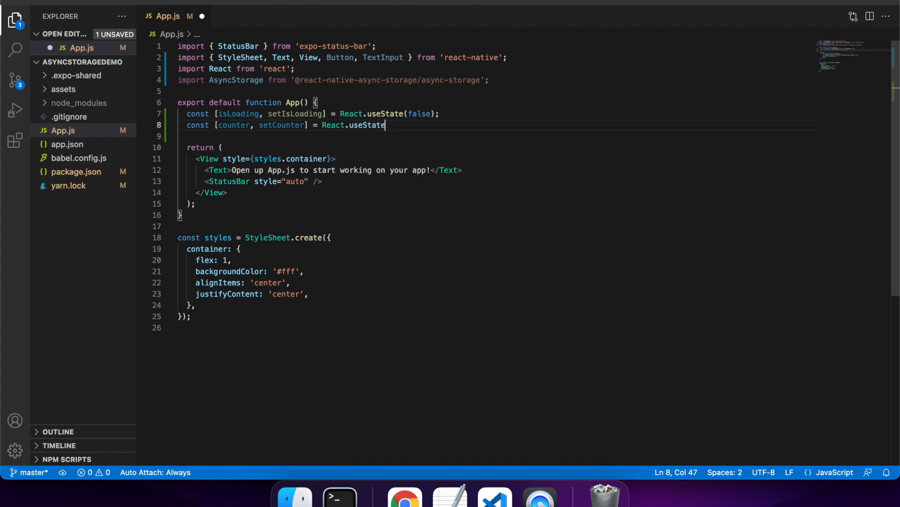
{"action": "type", "text": "("}
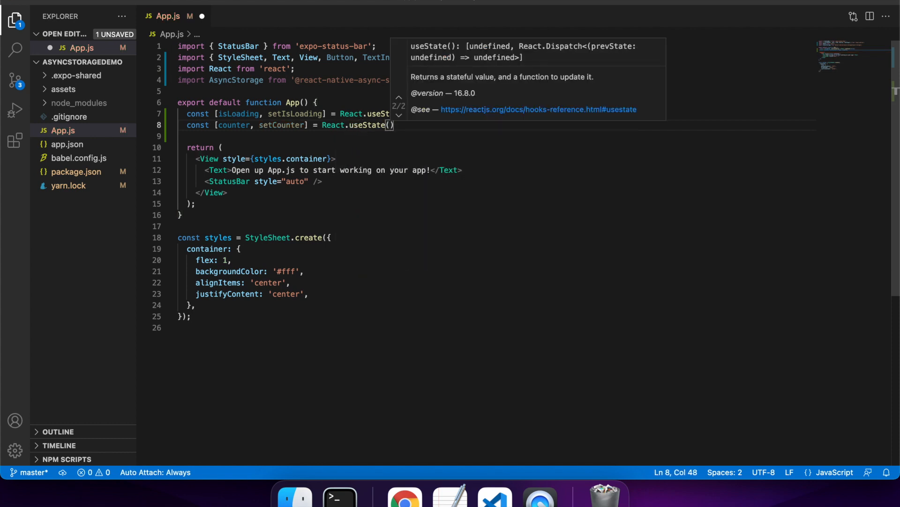
{"action": "type", "text": "0"}
{"action": "key", "text": "Right"}
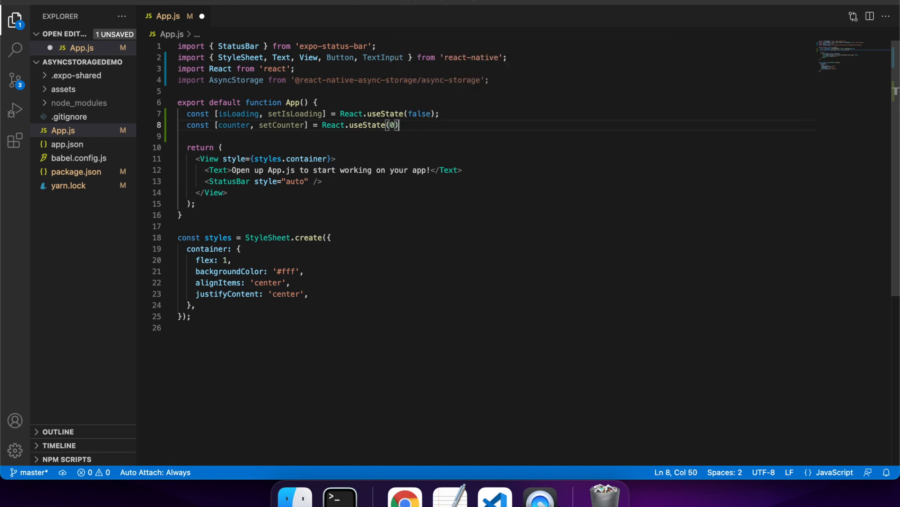
{"action": "type", "text": ";"}
- Duplicate the counter line into greeting/setGreeting with an empty-string initial value
{"action": "key", "text": "shift+alt+Down"}
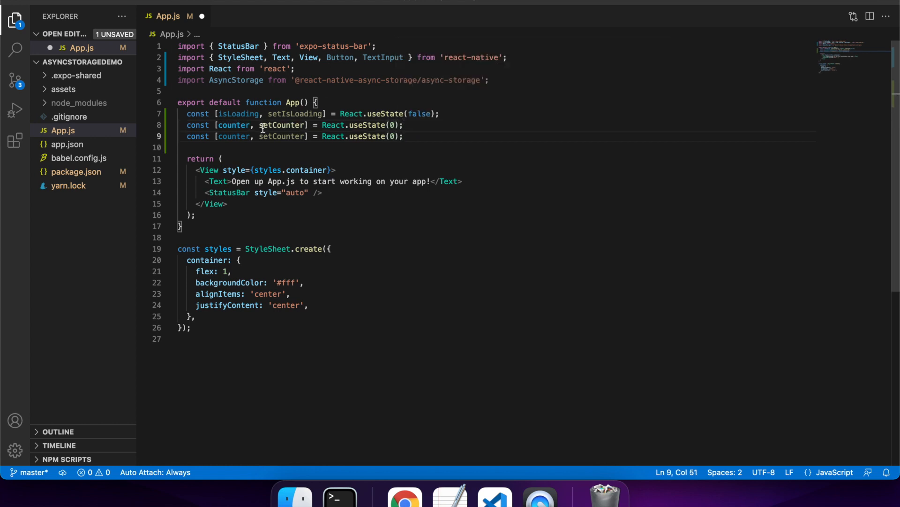
{"action": "double_click", "coordinate": [234, 137]}
{"action": "left_click", "coordinate": [234, 137]}
{"action": "mouse_move", "coordinate": [232, 136]}
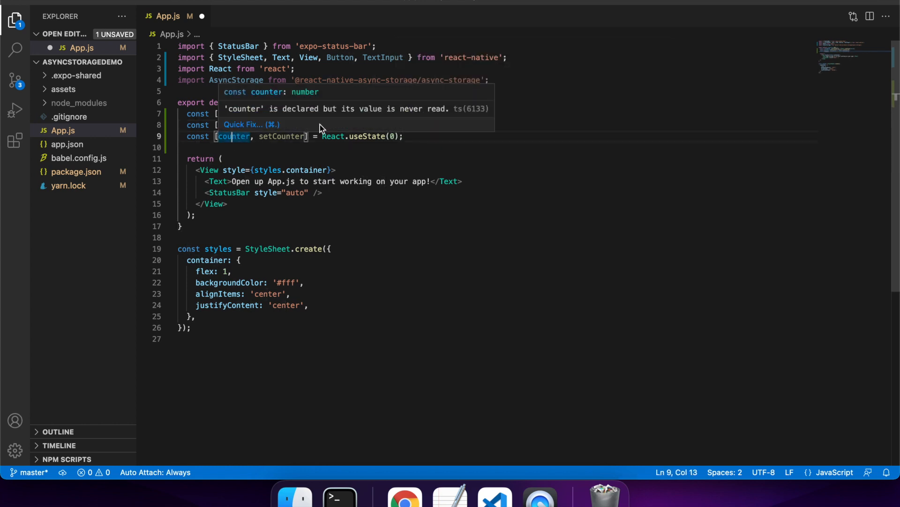
{"action": "type", "text": "grret"}
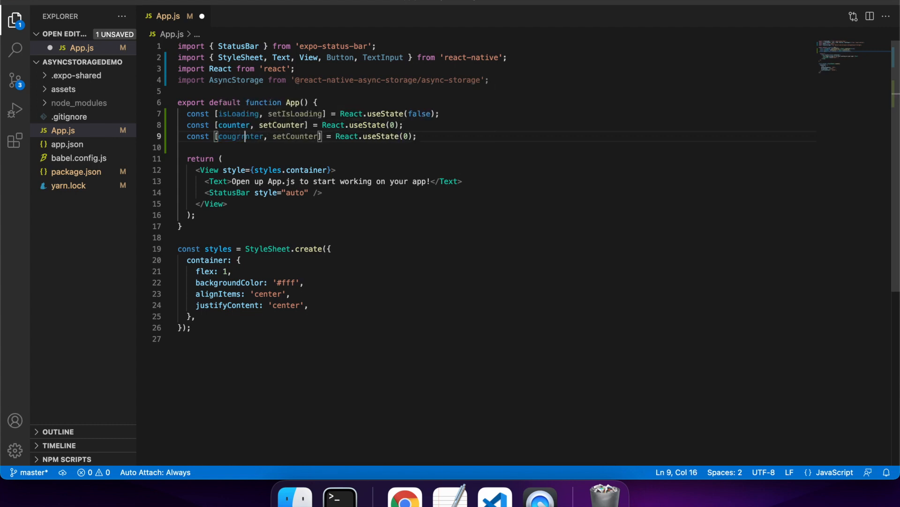
{"action": "triple_click", "coordinate": [255, 136]}
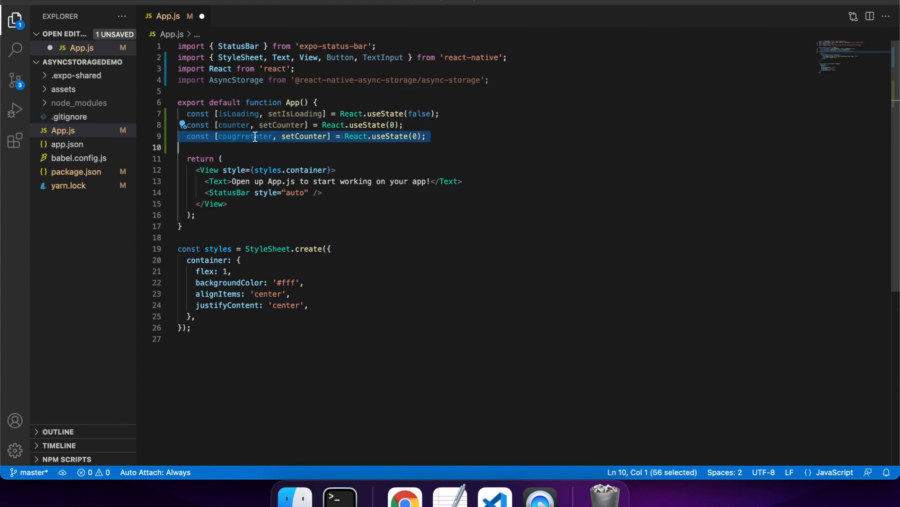
{"action": "double_click", "coordinate": [255, 137]}
{"action": "type", "text": "greeting"}
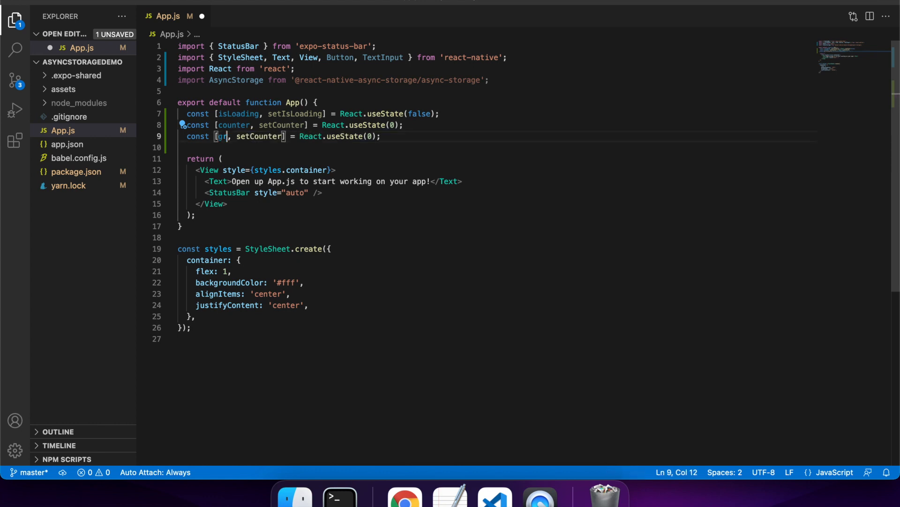
{"action": "double_click", "coordinate": [280, 136]}
{"action": "type", "text": "set"}
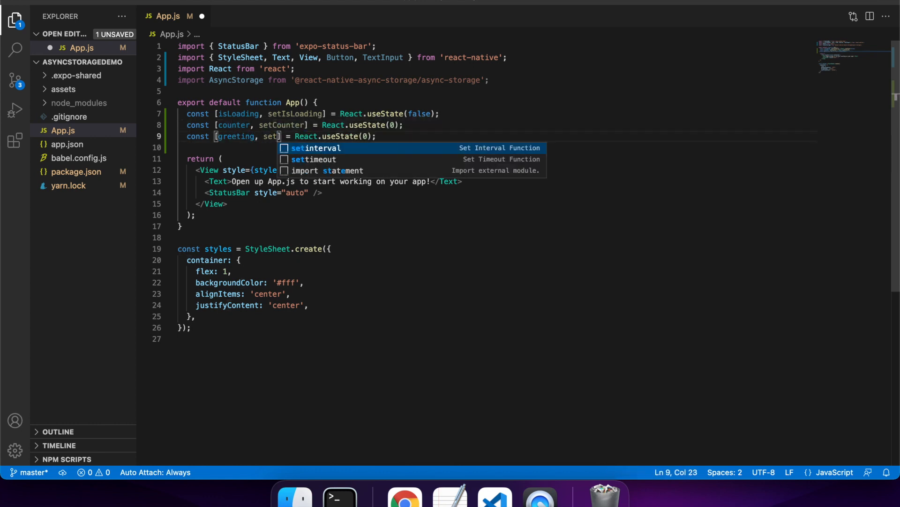
{"action": "key", "text": "Escape"}
{"action": "type", "text": "Greeting"}
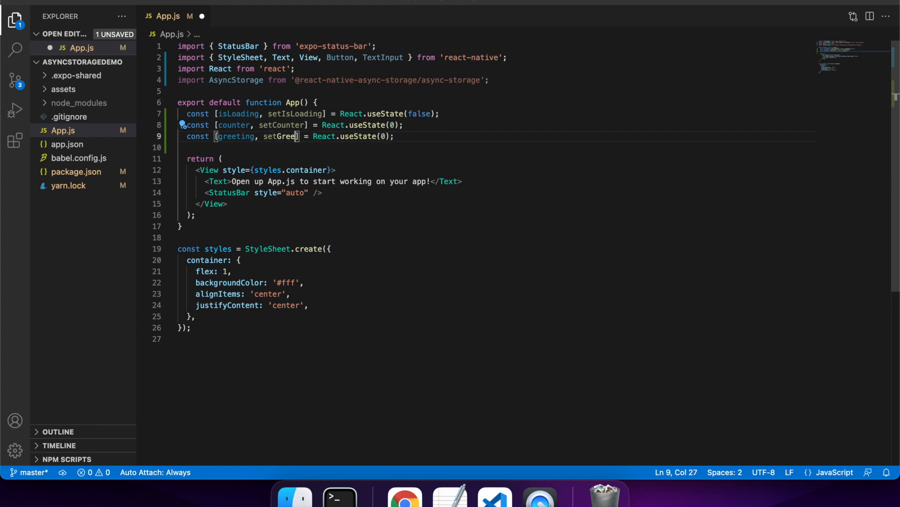
{"action": "key", "text": "Right"}
{"action": "key", "text": "Right"}
{"action": "key", "text": "Right"}
{"action": "key", "text": "alt+Right"}
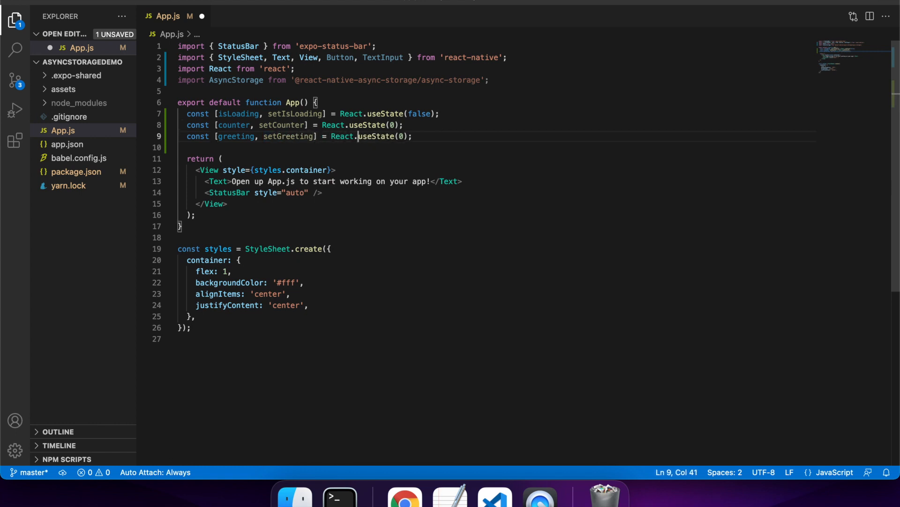
{"action": "key", "text": "alt+Right"}
{"action": "key", "text": "alt+Right"}
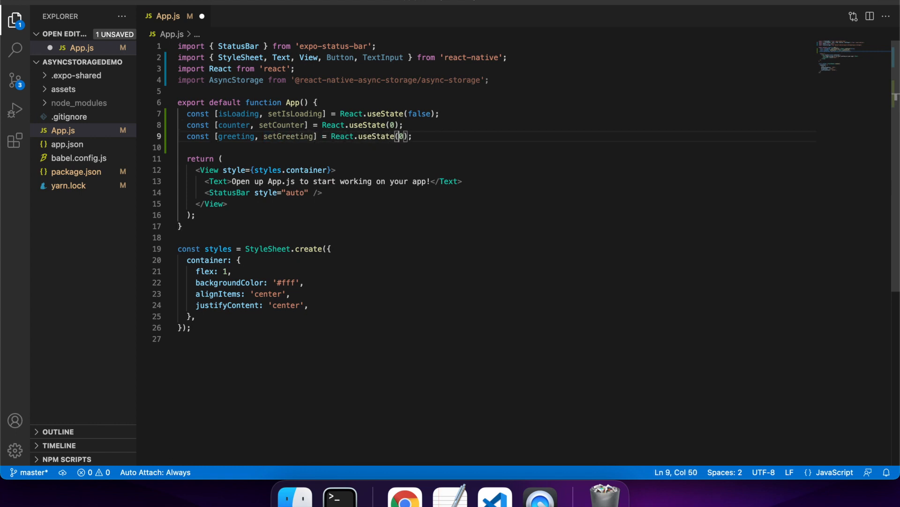
{"action": "key", "text": "Right"}
{"action": "key", "text": "BackSpace"}
{"action": "type", "text": "\"\""}
{"action": "key", "text": "Right"}
{"action": "key", "text": "Right"}
- Add name/setName and greetingInfo/setGreetingInfo state hooks, leaving blank lines before return
{"action": "key", "text": "shift+alt+Down"}
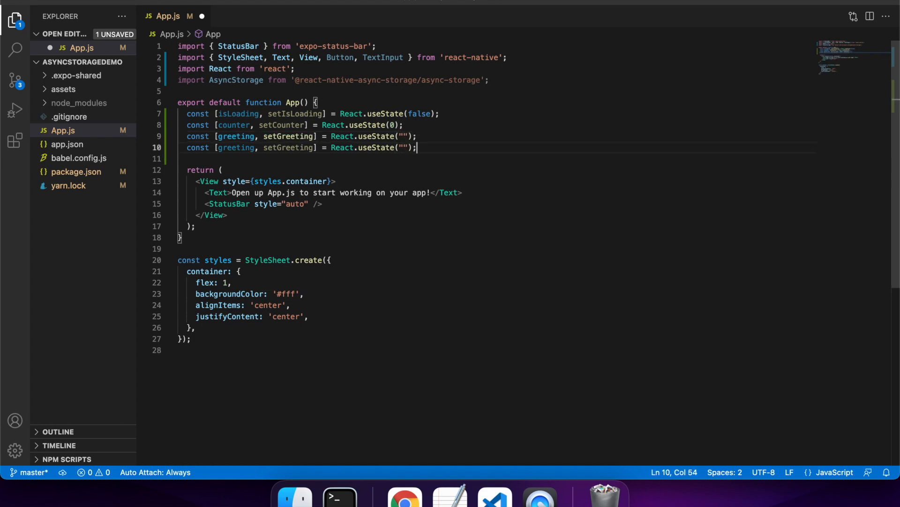
{"action": "double_click", "coordinate": [224, 151]}
{"action": "type", "text": "name"}
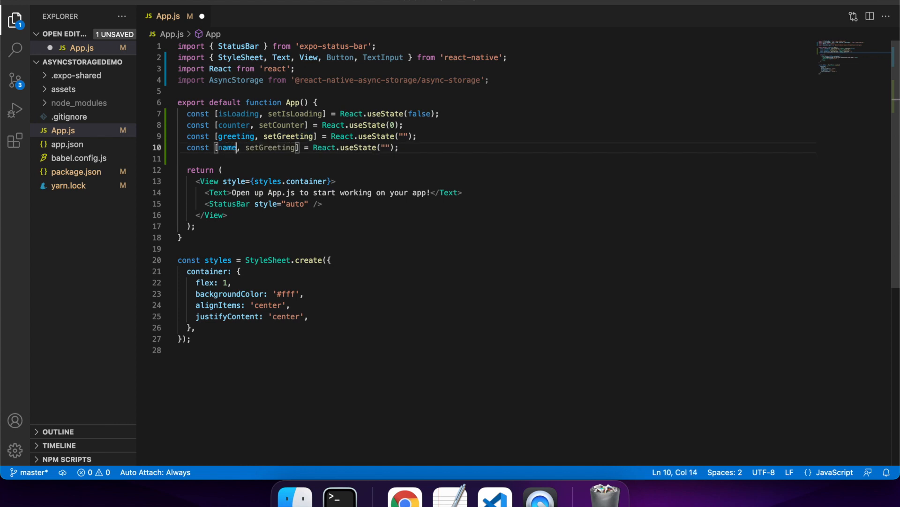
{"action": "left_click", "coordinate": [269, 149]}
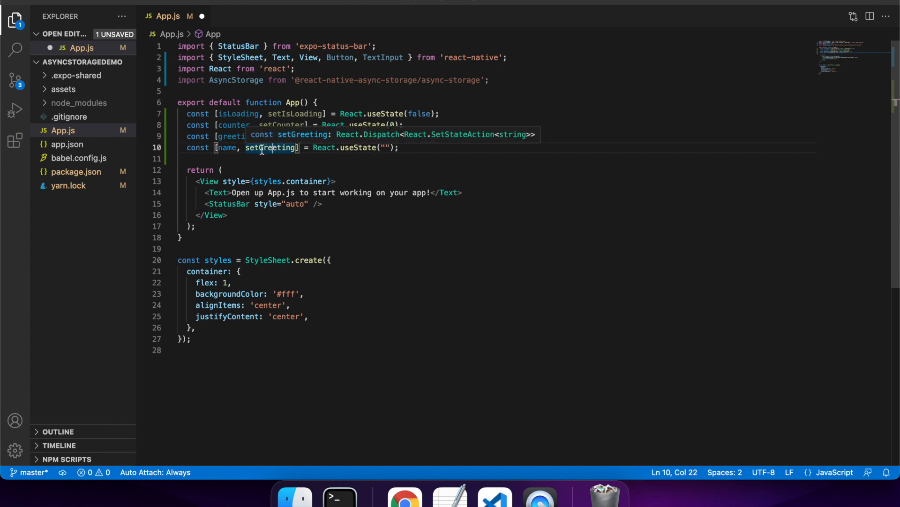
{"action": "left_click_drag", "start_coordinate": [261, 148], "coordinate": [297, 149]}
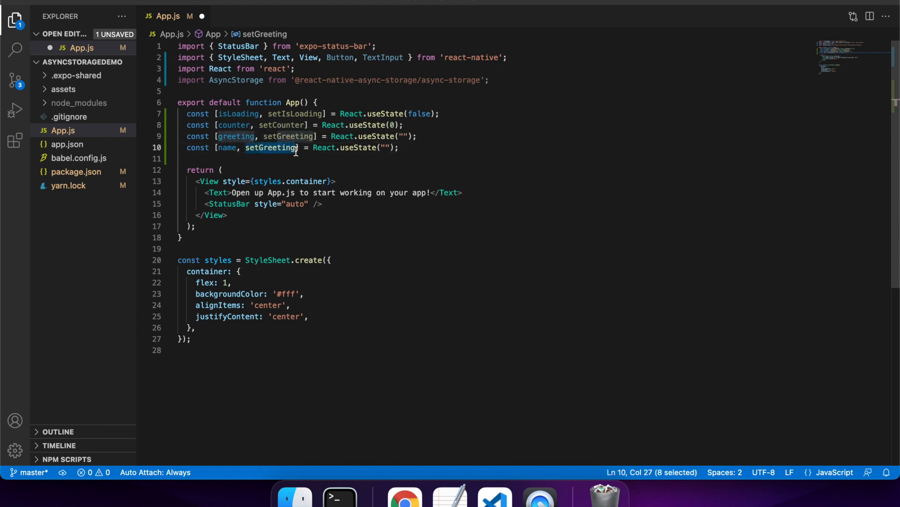
{"action": "type", "text": "Name"}
{"action": "left_click", "coordinate": [399, 147]}
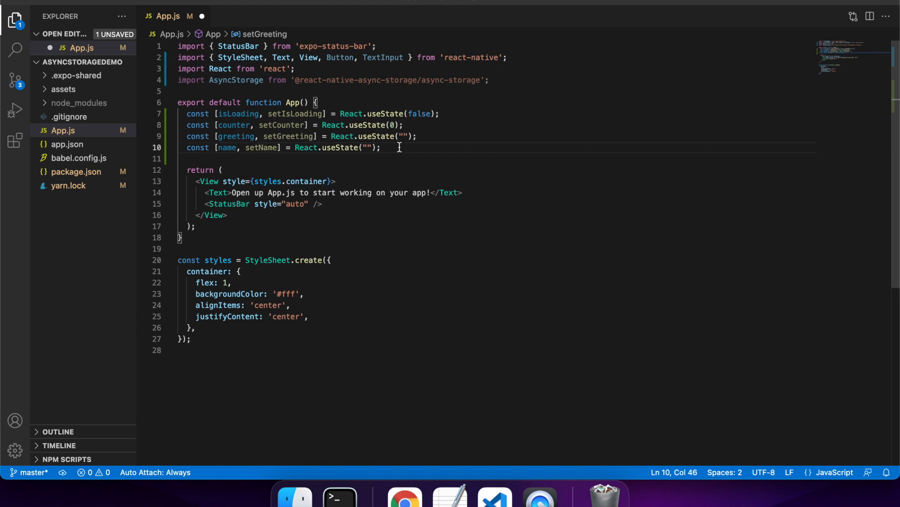
{"action": "key", "text": "Return"}
{"action": "type", "text": "nst "}
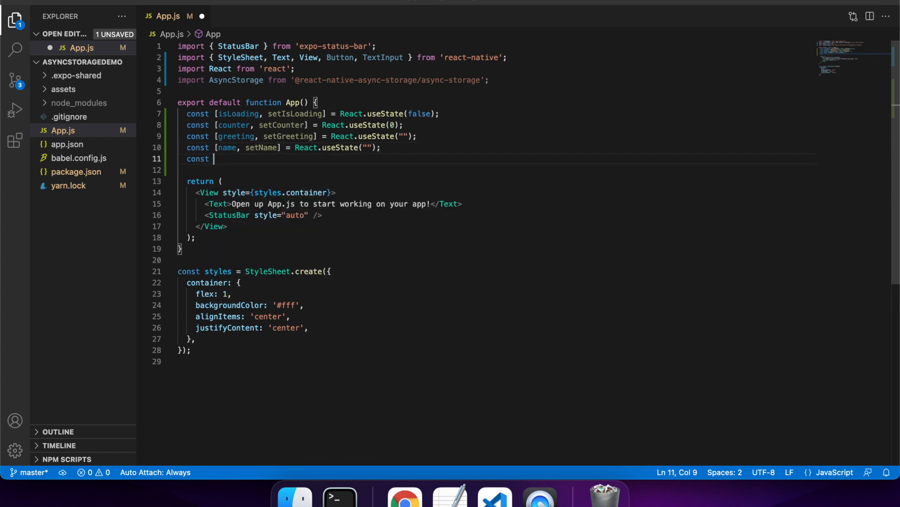
{"action": "type", "text": "[g"}
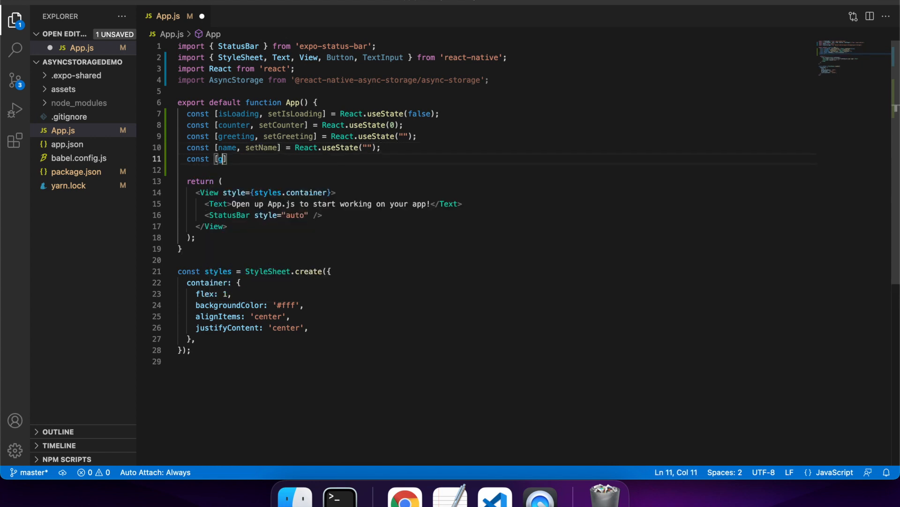
{"action": "type", "text": "reeting"}
{"action": "type", "text": "Info"}
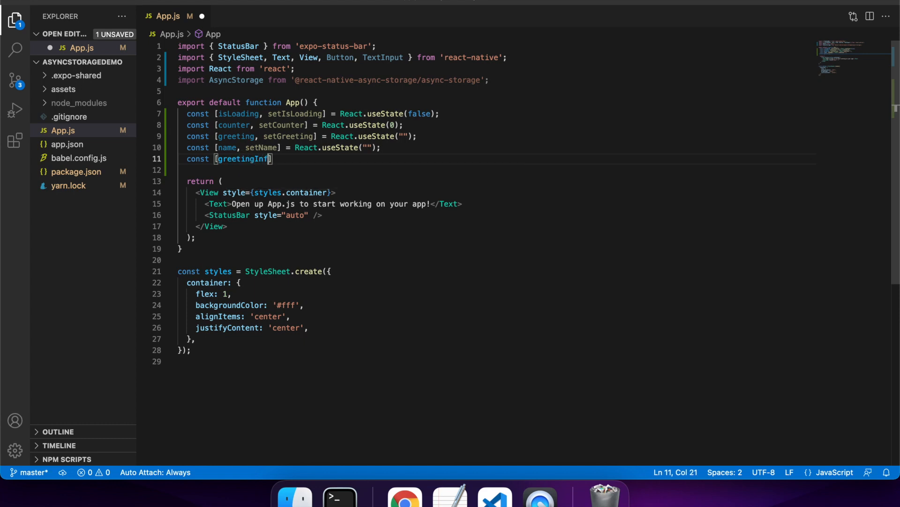
{"action": "type", "text": ", setG"}
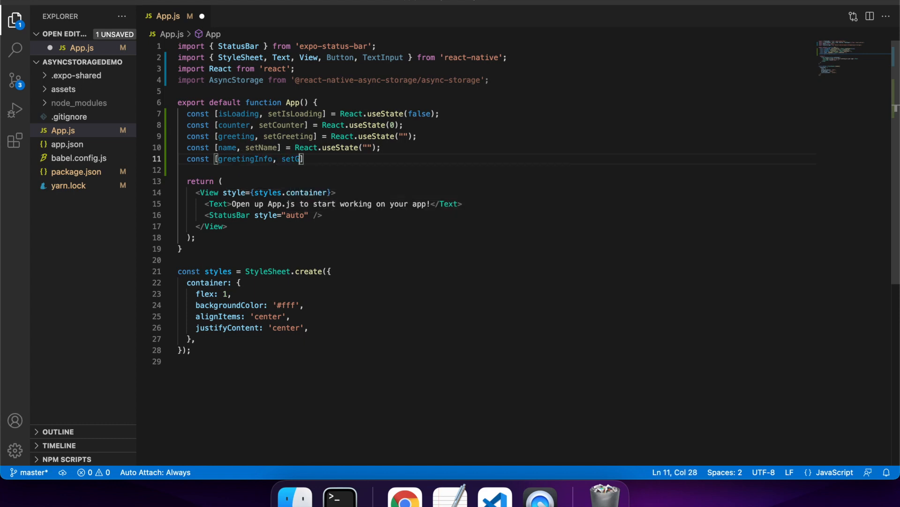
{"action": "type", "text": "reeting"}
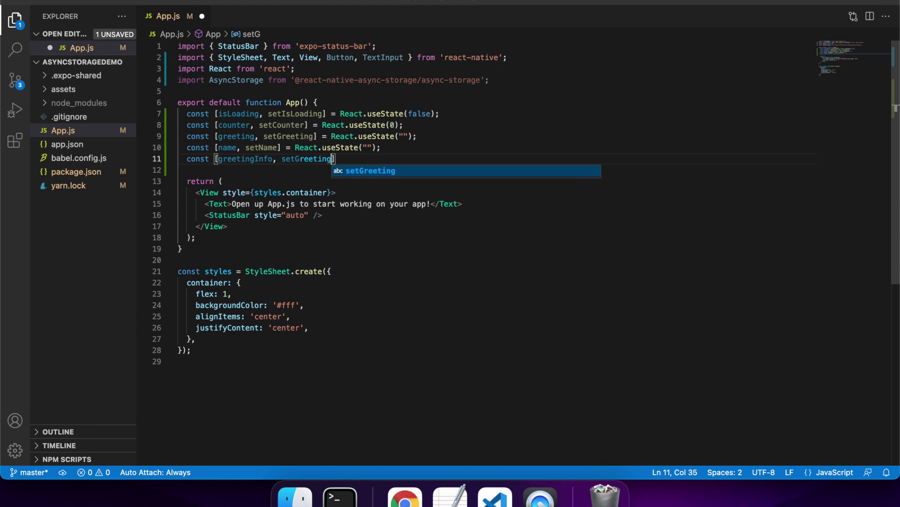
{"action": "type", "text": "Info"}
{"action": "key", "text": "Right"}
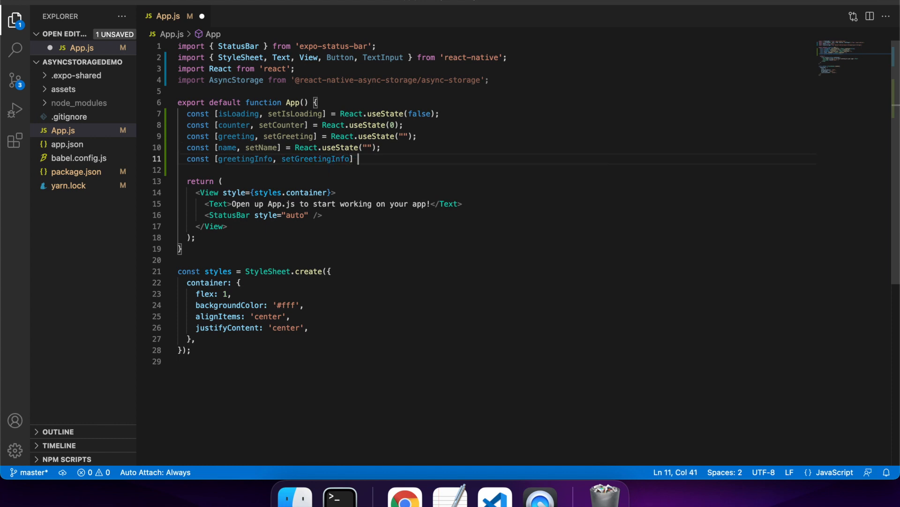
{"action": "type", "text": "= React."}
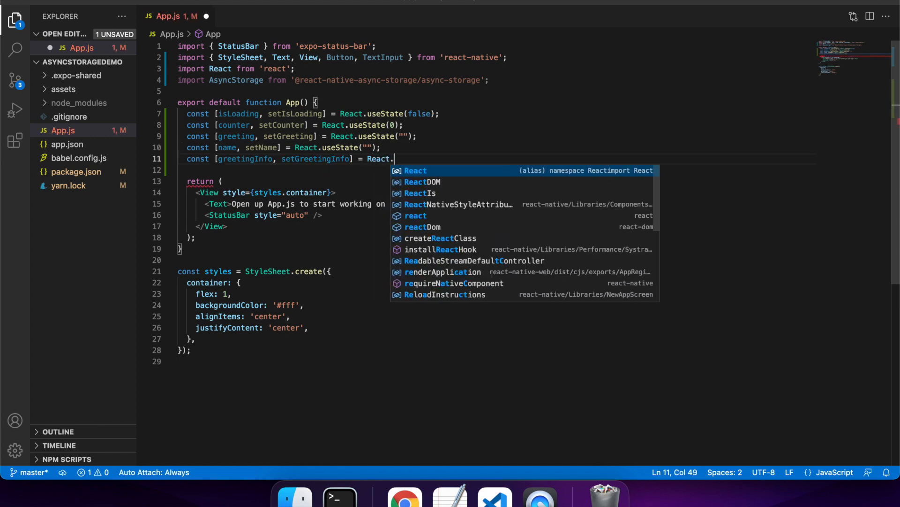
{"action": "type", "text": "useS"}
{"action": "key", "text": "Tab"}
{"action": "type", "text": "("}
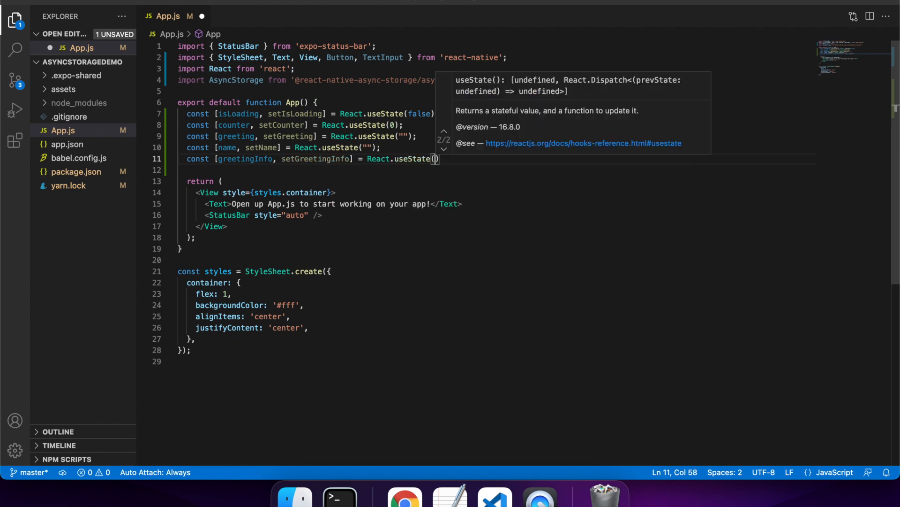
{"action": "type", "text": ");"}
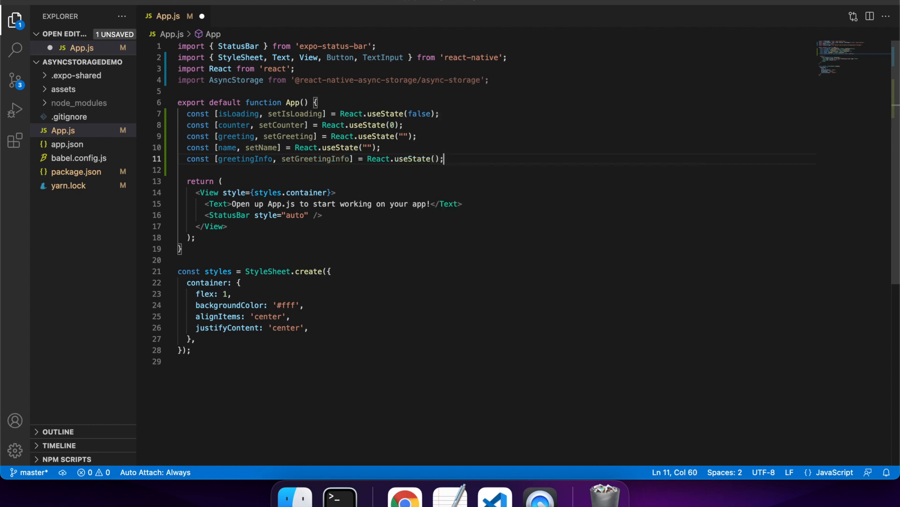
{"action": "key", "text": "Return"}
{"action": "key", "text": "Return"}
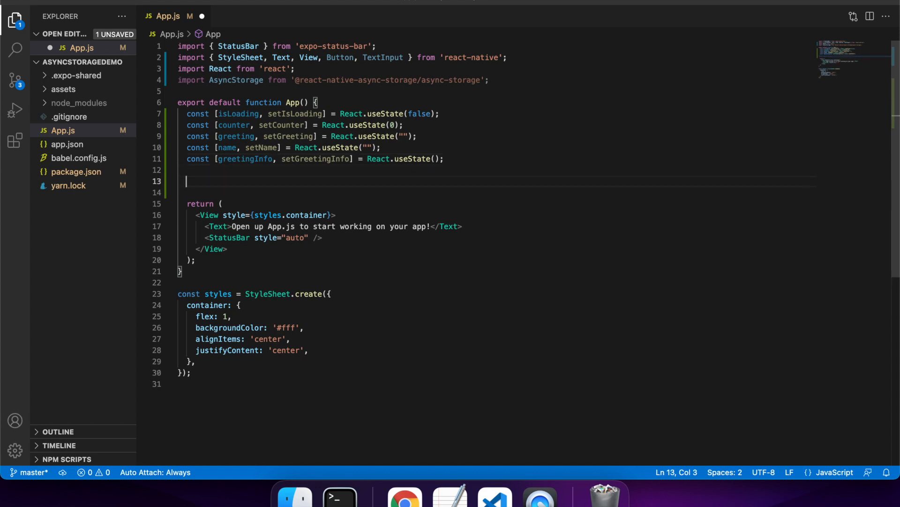
{"action": "type", "text": "const "}
{"action": "type", "text": "ge"}
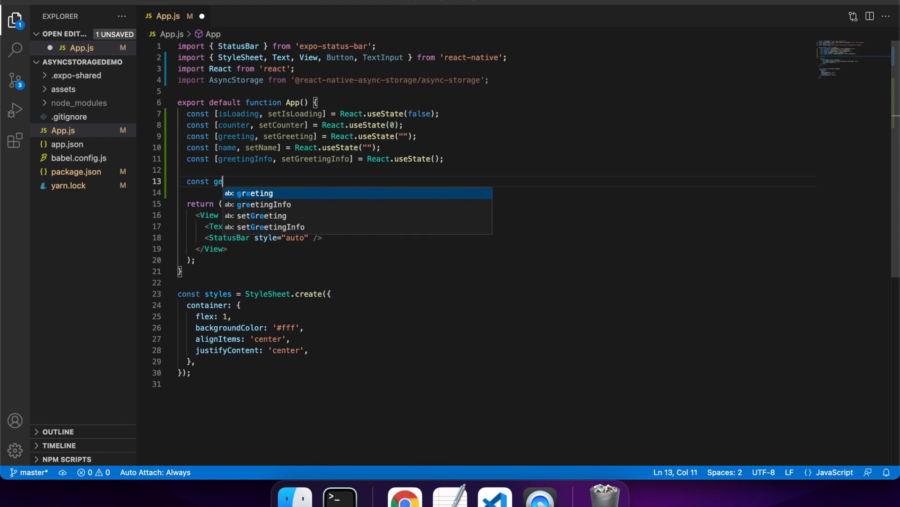
{"action": "type", "text": "tData"}
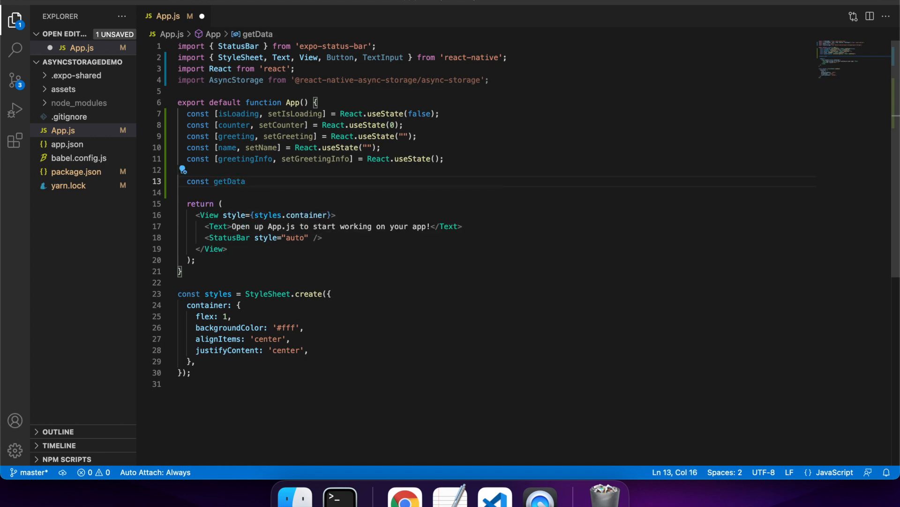
{"action": "type", "text": " = as"}
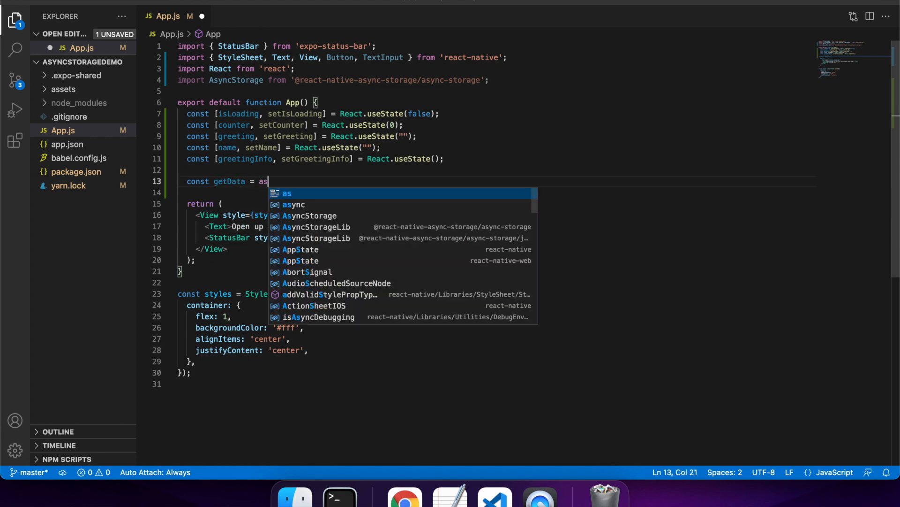
{"action": "type", "text": "ync () "}
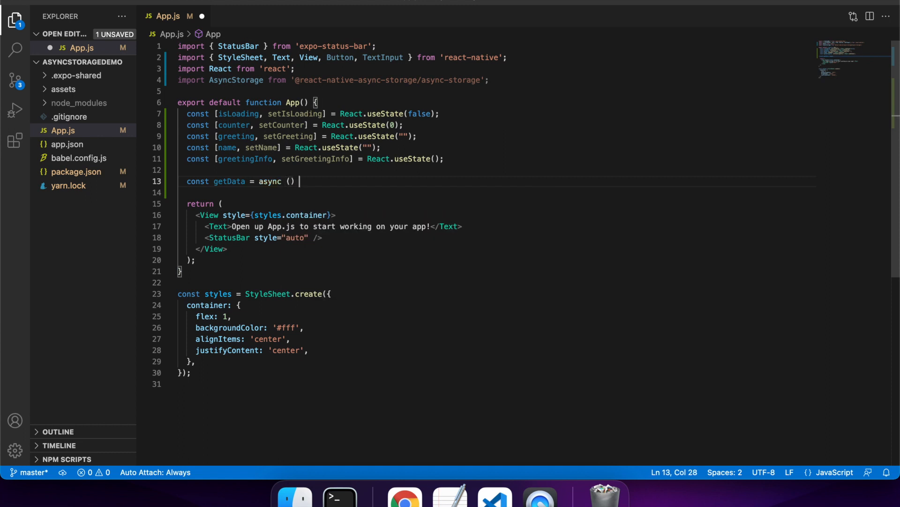
{"action": "type", "text": "> {"}
{"action": "key", "text": "Return"}
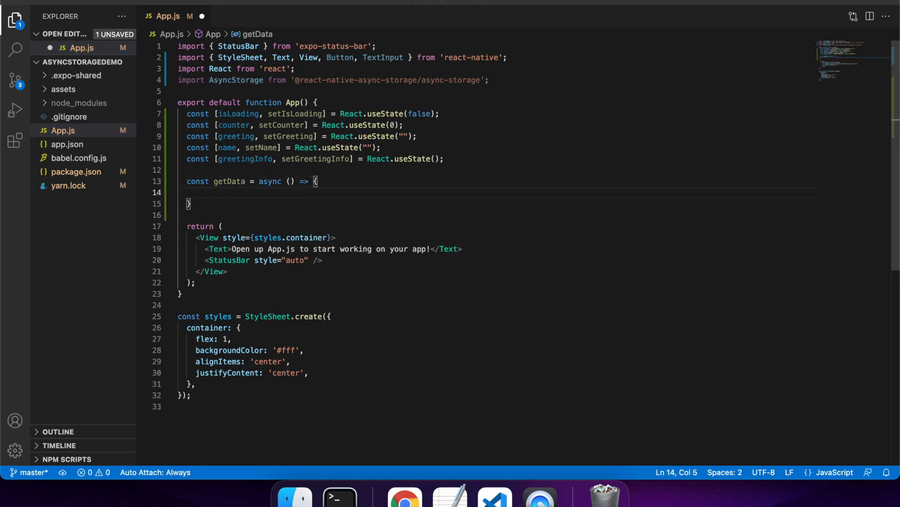
{"action": "type", "text": "//"}
{"action": "type", "text": "Multiget"}
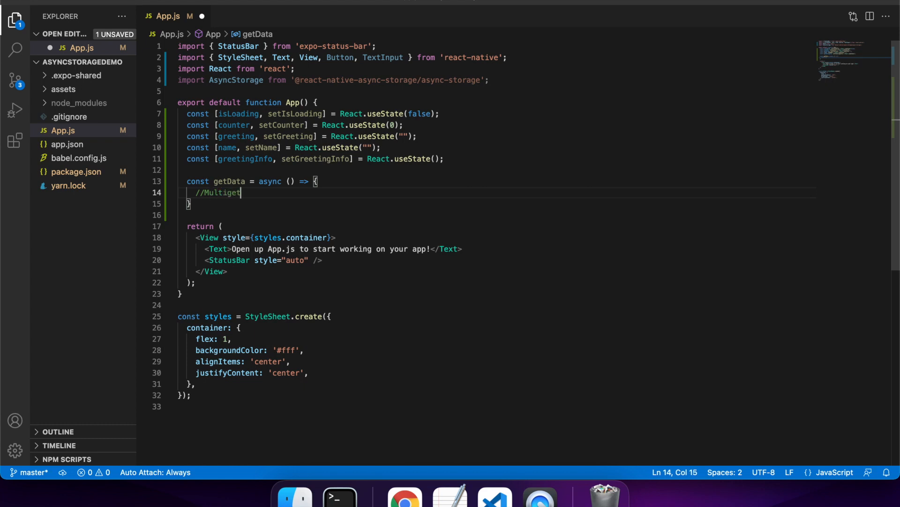
{"action": "key", "text": "Return"}
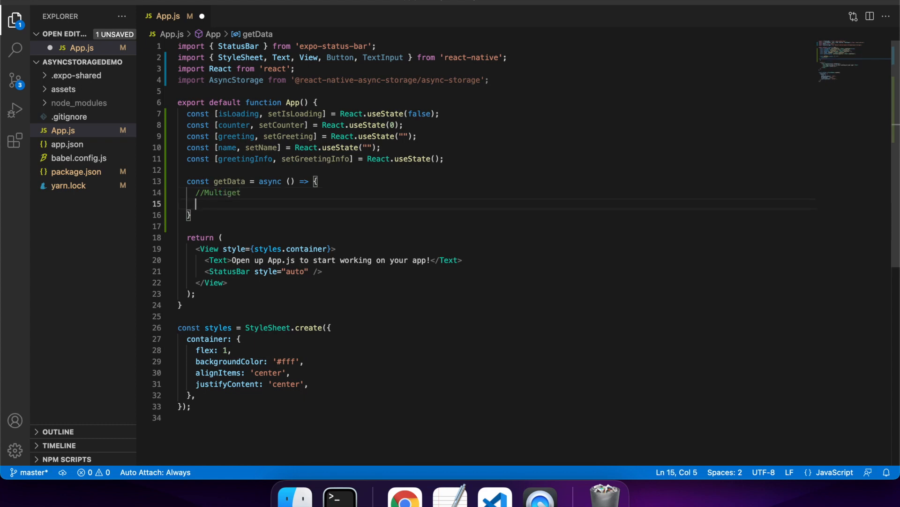
{"action": "type", "text": "cons"}
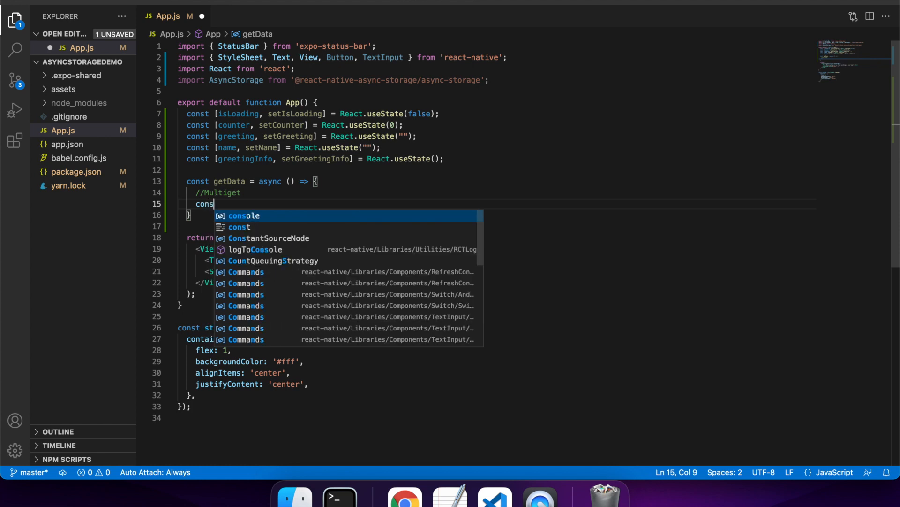
{"action": "type", "text": "t values"}
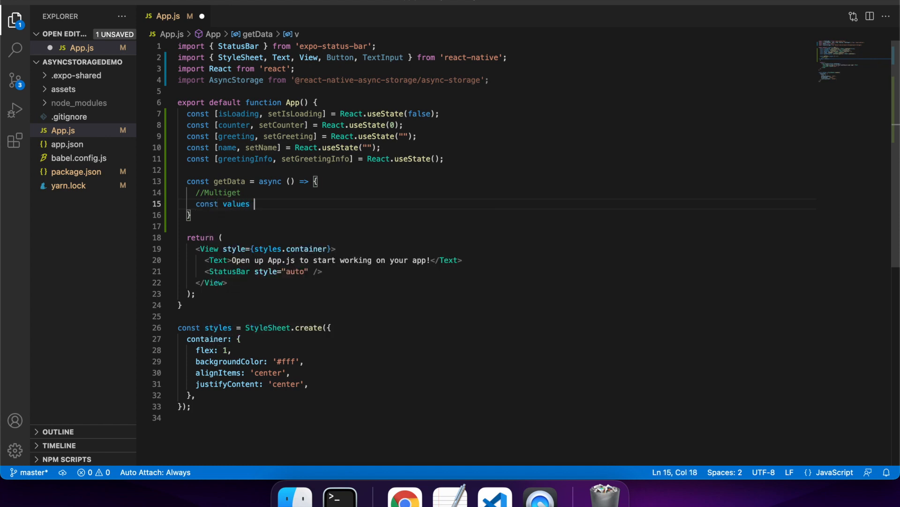
{"action": "type", "text": "= awai"}
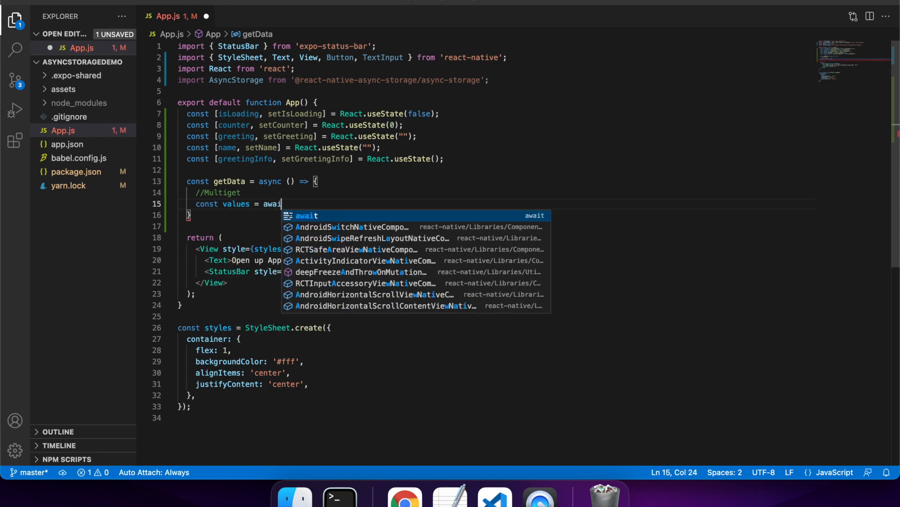
{"action": "type", "text": "t Asyn"}
{"action": "key", "text": "Tab"}
{"action": "type", "text": "."}
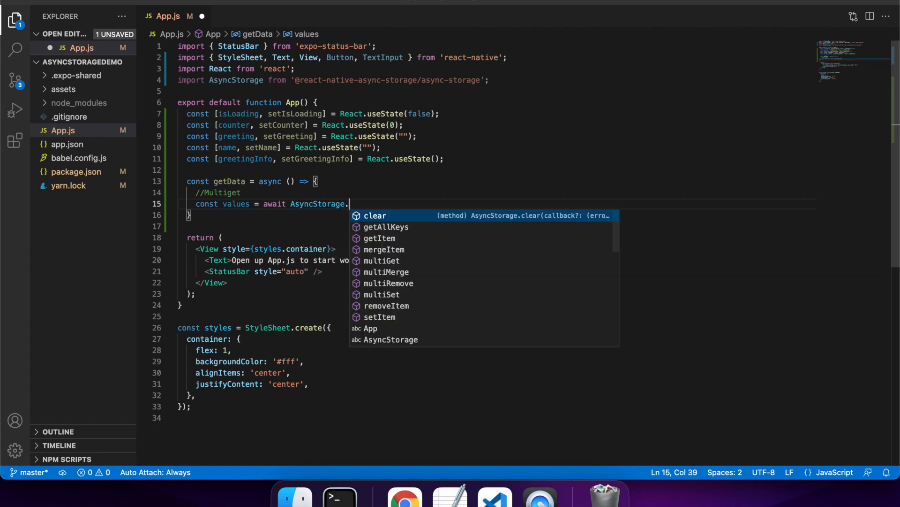
{"action": "type", "text": "mult"}
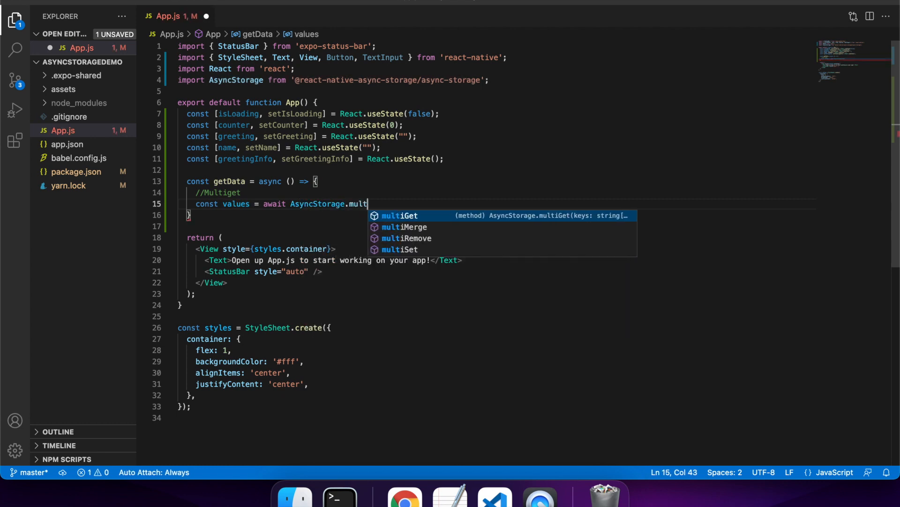
{"action": "type", "text": "i"}
{"action": "key", "text": "Tab"}
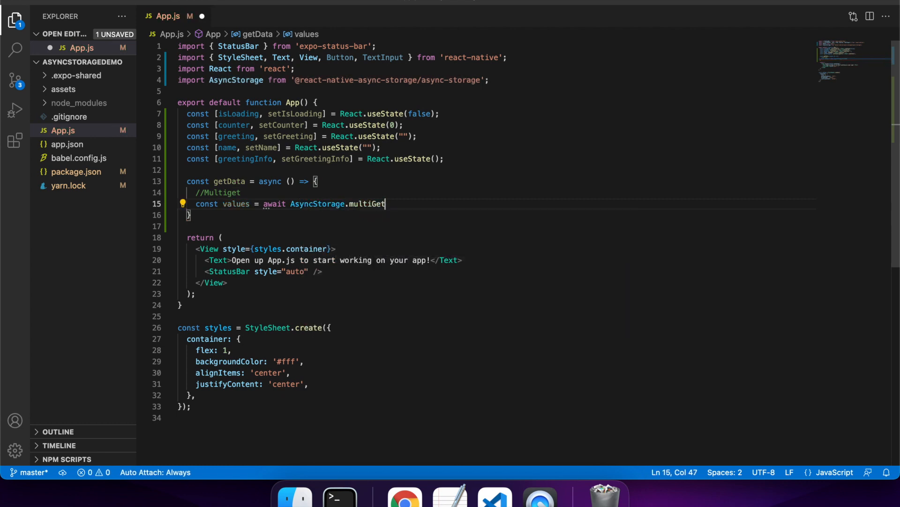
{"action": "type", "text": "([@"}
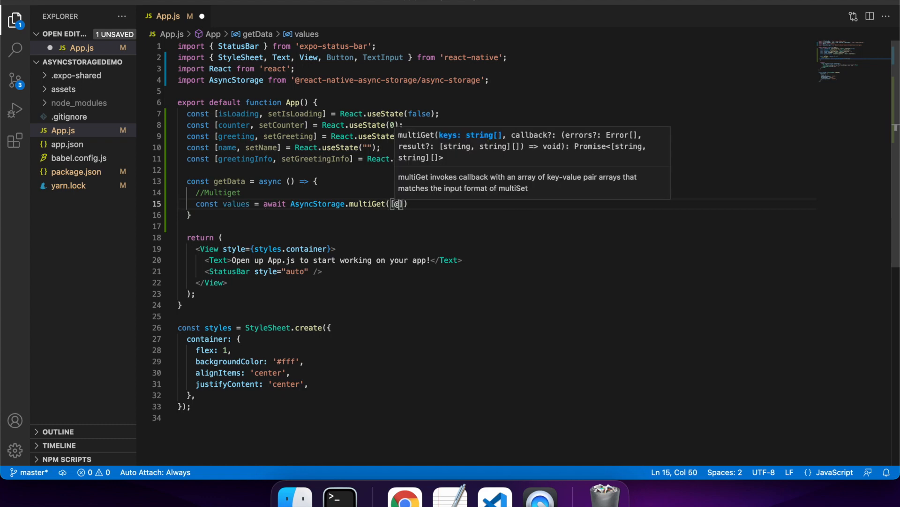
{"action": "type", "text": "c"}
{"action": "key", "text": "BackSpace"}
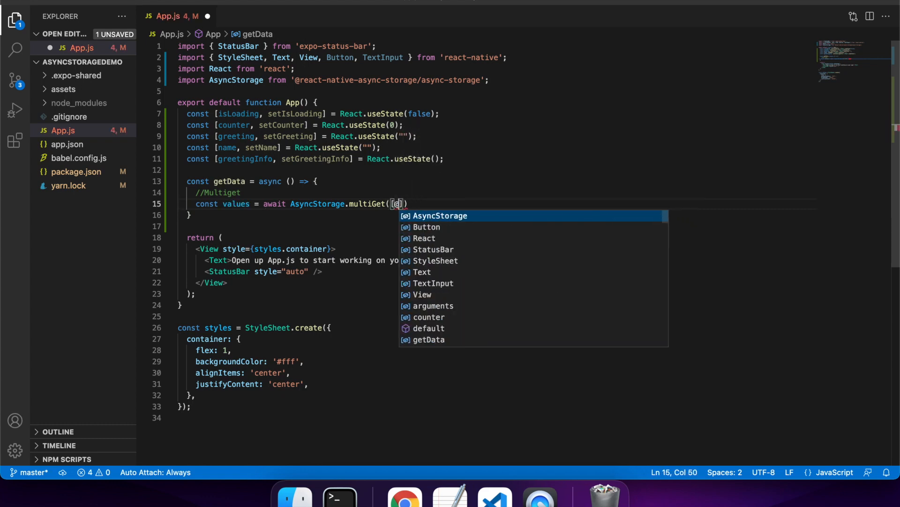
{"action": "key", "text": "Escape"}
{"action": "type", "text": "'"}
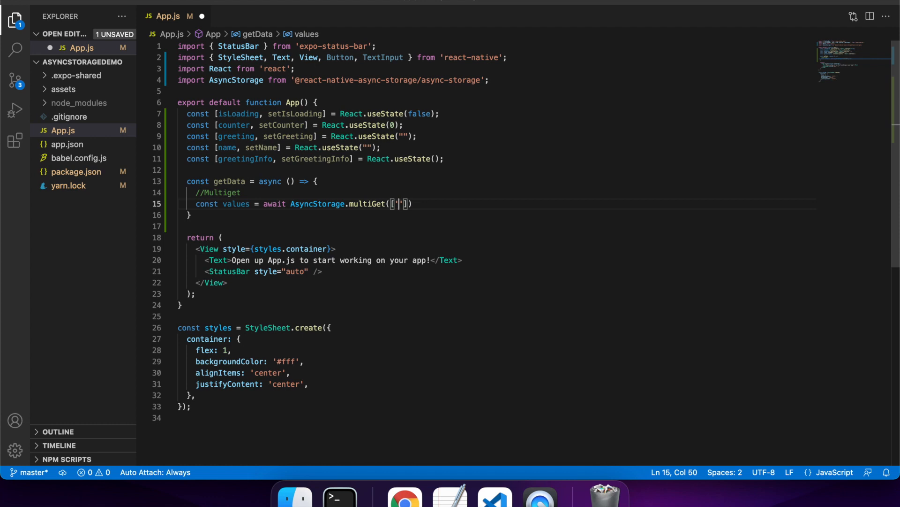
{"action": "type", "text": "@count"}
{"action": "type", "text": "',"}
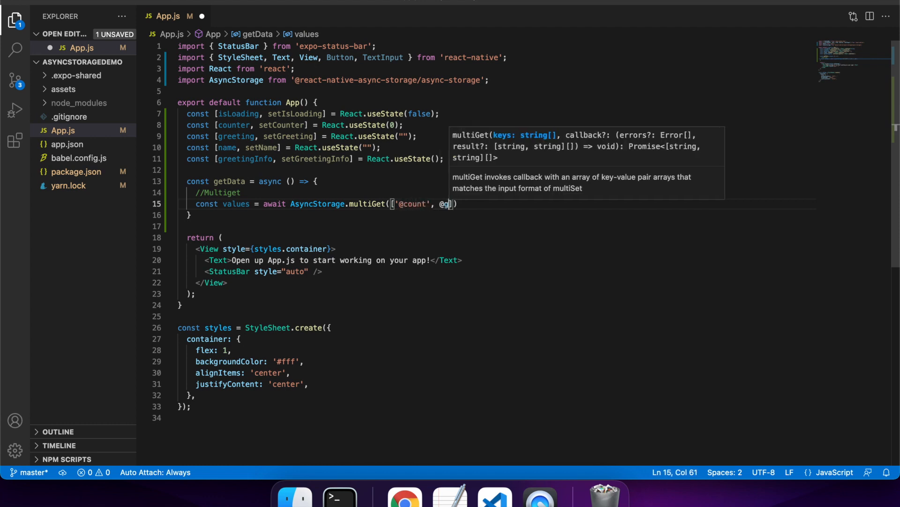
{"action": "type", "text": " @g"}
{"action": "key", "text": "BackSpace"}
{"action": "key", "text": "BackSpace"}
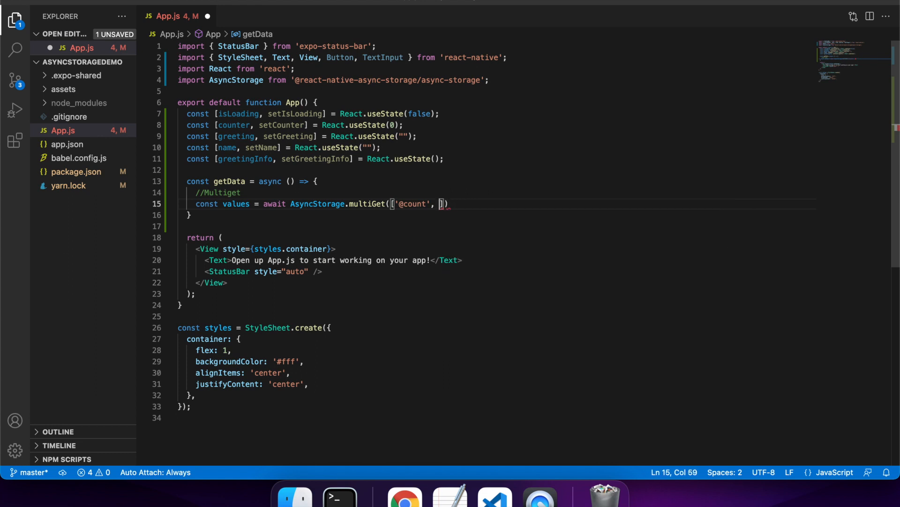
{"action": "type", "text": "'@"}
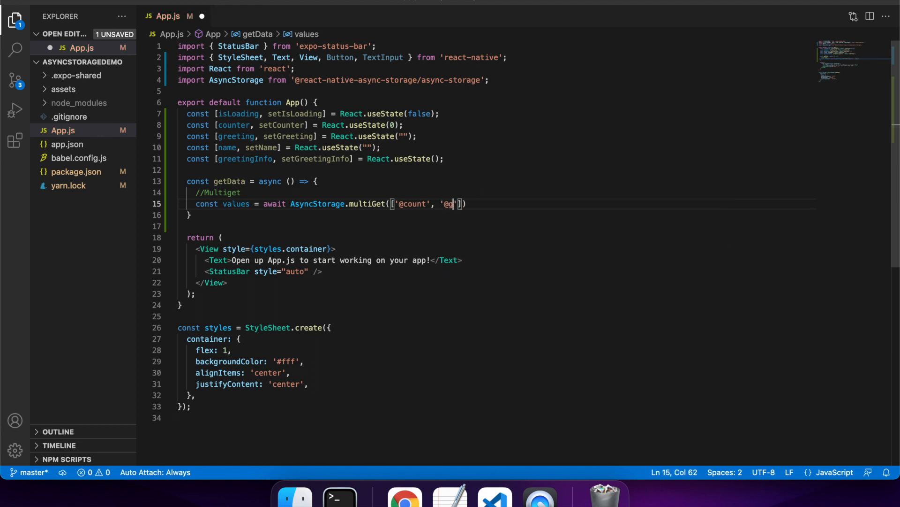
{"action": "type", "text": "greeting']"}
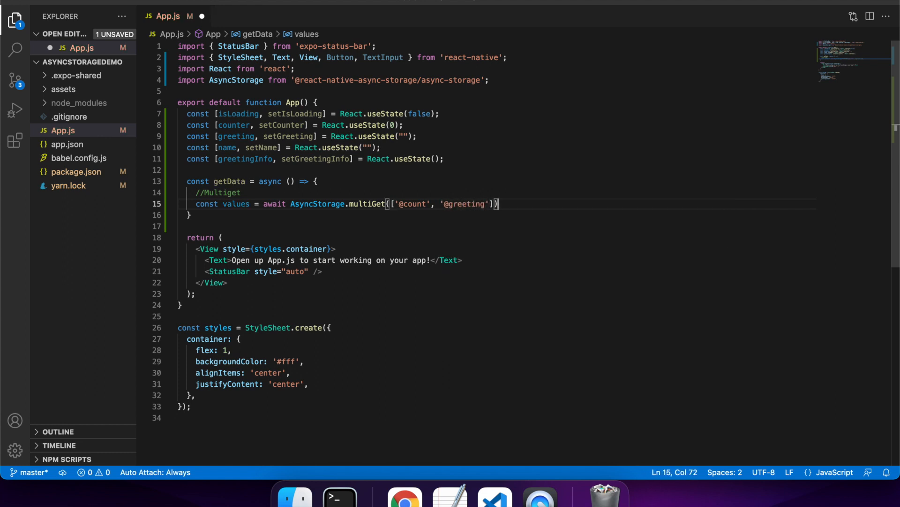
{"action": "type", "text": ");"}
{"action": "key", "text": "Return"}
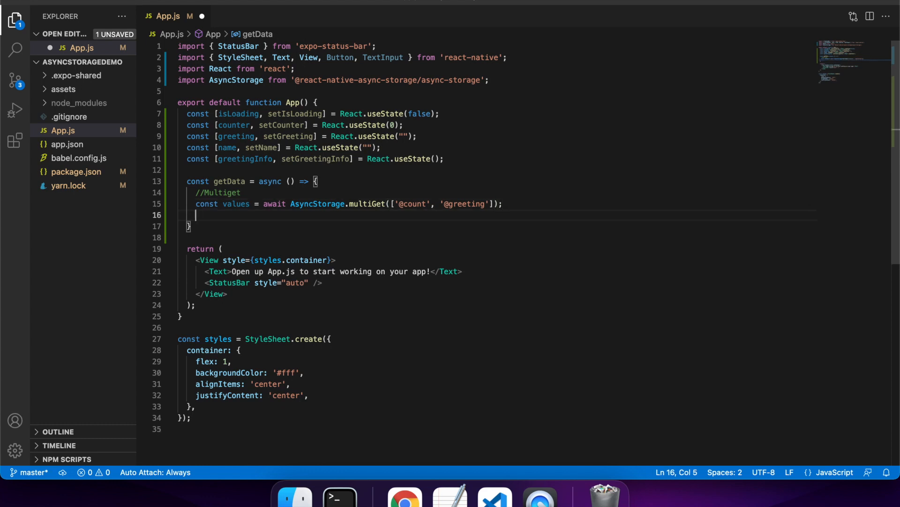
- Start values.forEach(value => { }) with its callback body ready for the branches
{"action": "key", "text": "Return"}
{"action": "type", "text": "values"}
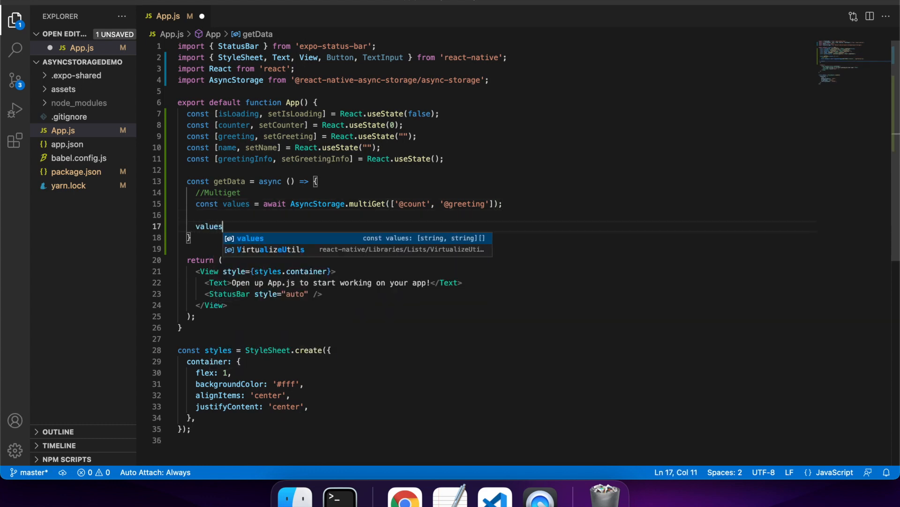
{"action": "type", "text": ".for"}
{"action": "key", "text": "Tab"}
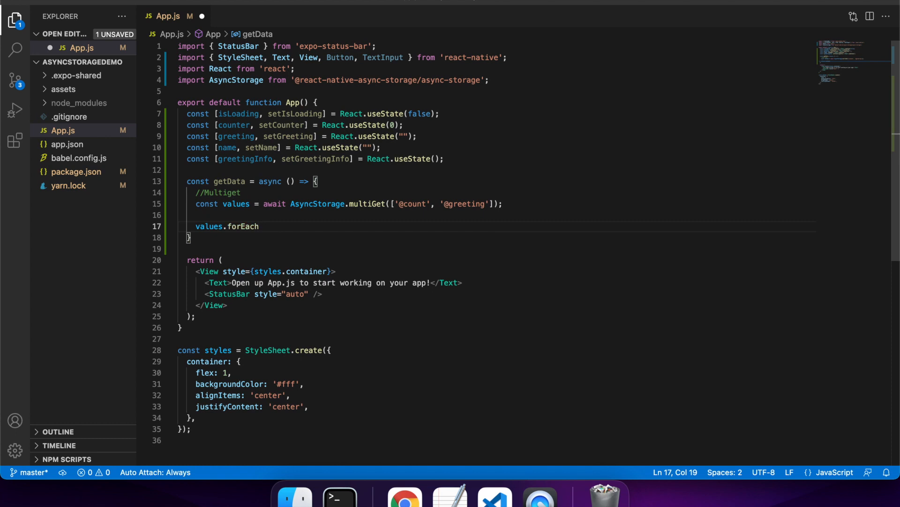
{"action": "type", "text": "(value"}
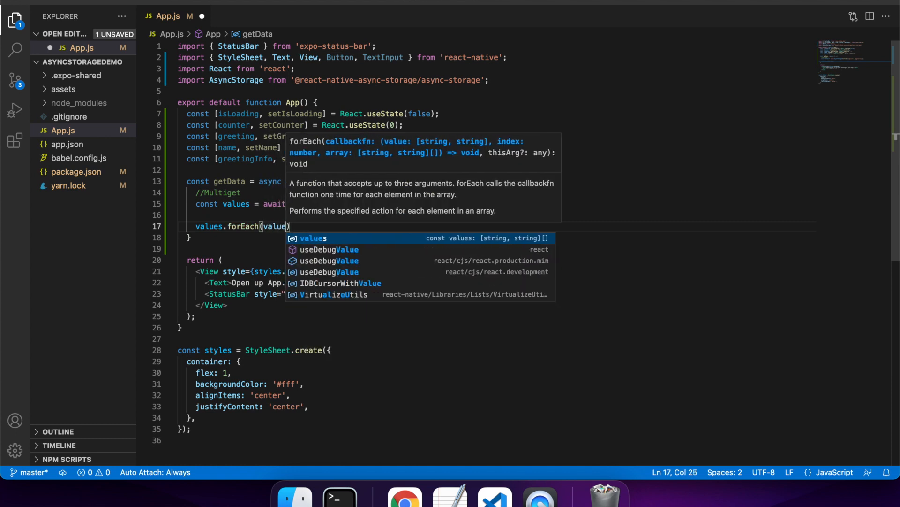
{"action": "type", "text": " => {"}
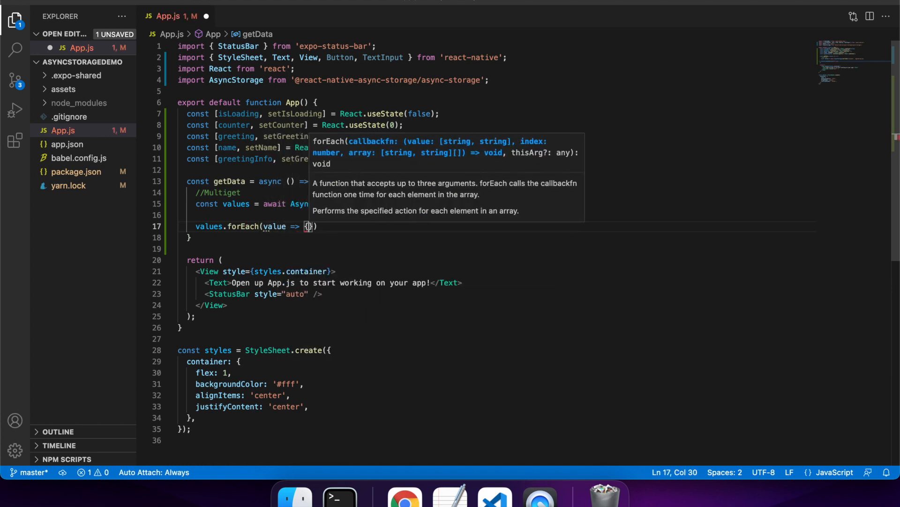
{"action": "key", "text": "Return"}
{"action": "key", "text": "Down"}
{"action": "key", "text": "End"}
{"action": "type", "text": ";"}
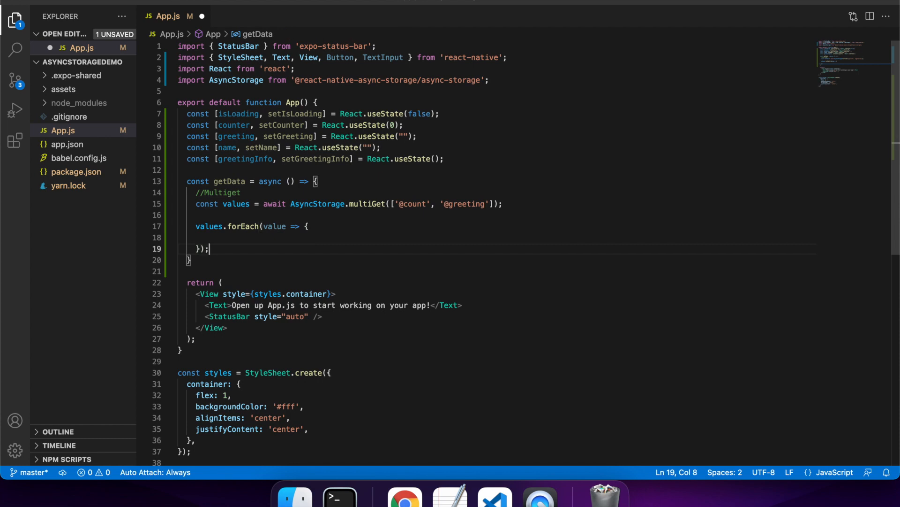
{"action": "key", "text": "Up"}
{"action": "key", "text": "Tab"}
{"action": "type", "text": "if "}
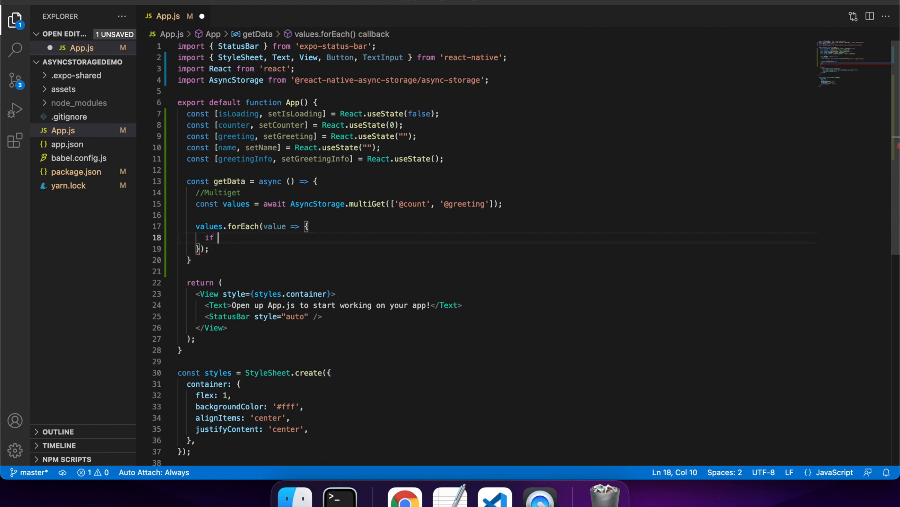
{"action": "type", "text": "(value"}
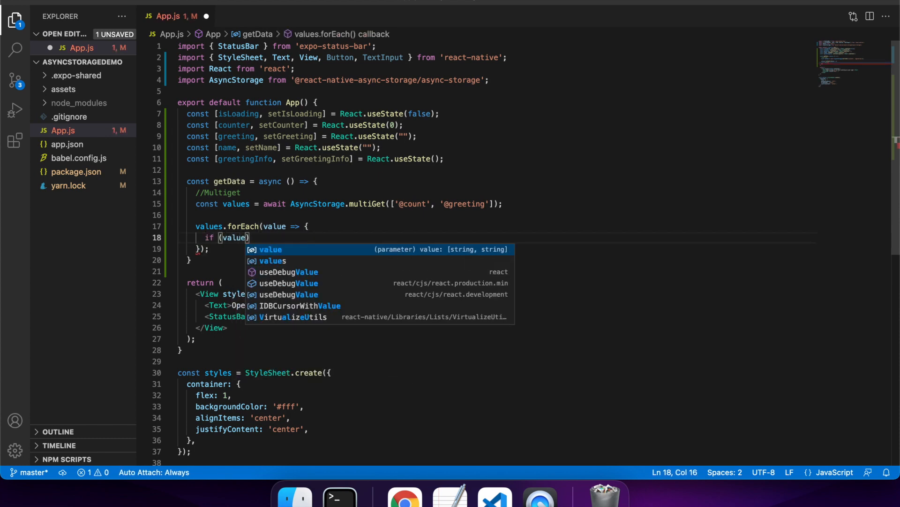
{"action": "type", "text": "["}
{"action": "key", "text": "Left"}
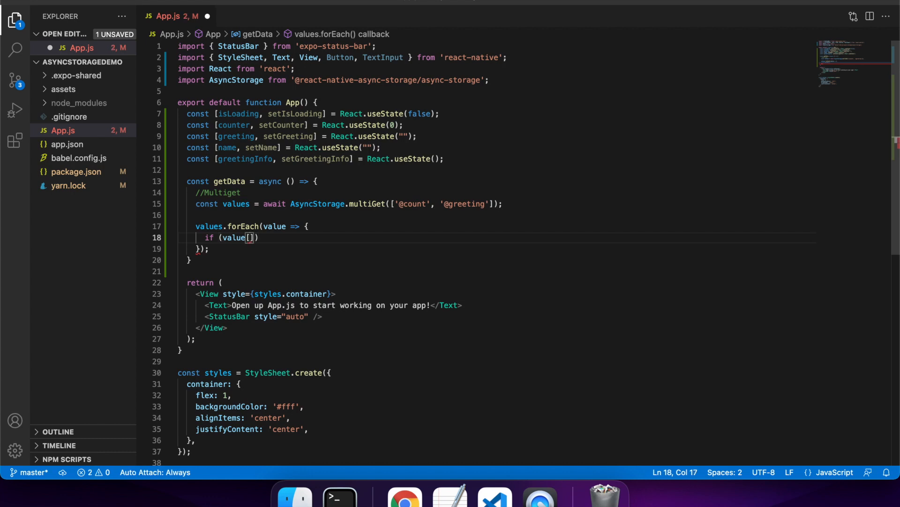
{"action": "type", "text": "0"}
{"action": "key", "text": "Right"}
{"action": "type", "text": "= '"}
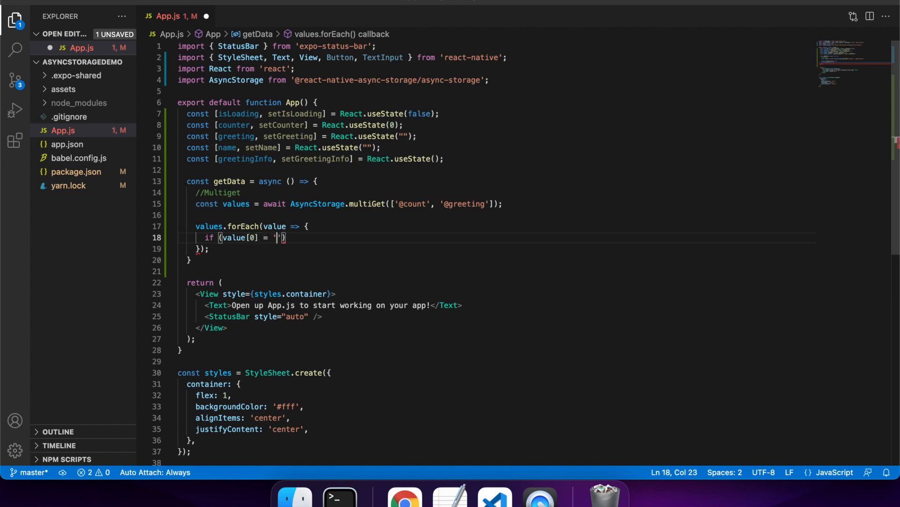
{"action": "type", "text": "@count"}
{"action": "key", "text": "Right"}
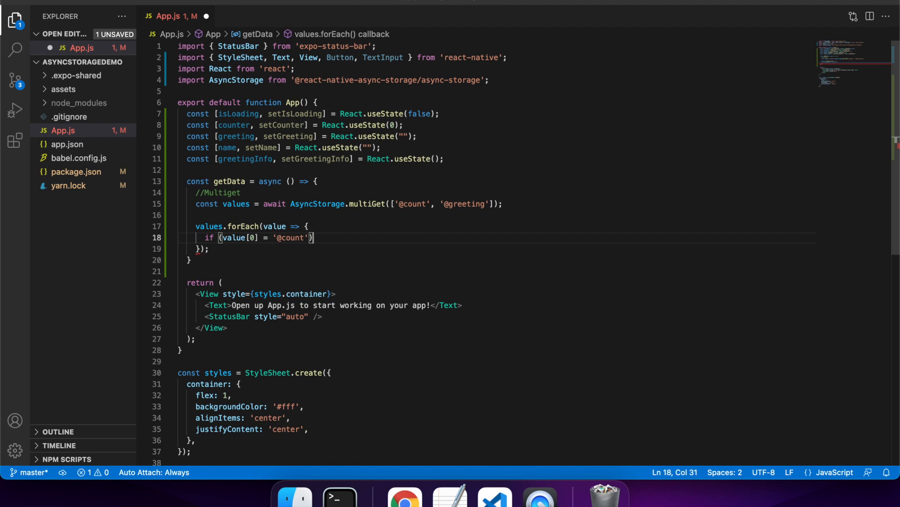
{"action": "key", "text": "Right"}
{"action": "type", "text": "{"}
{"action": "key", "text": "Return"}
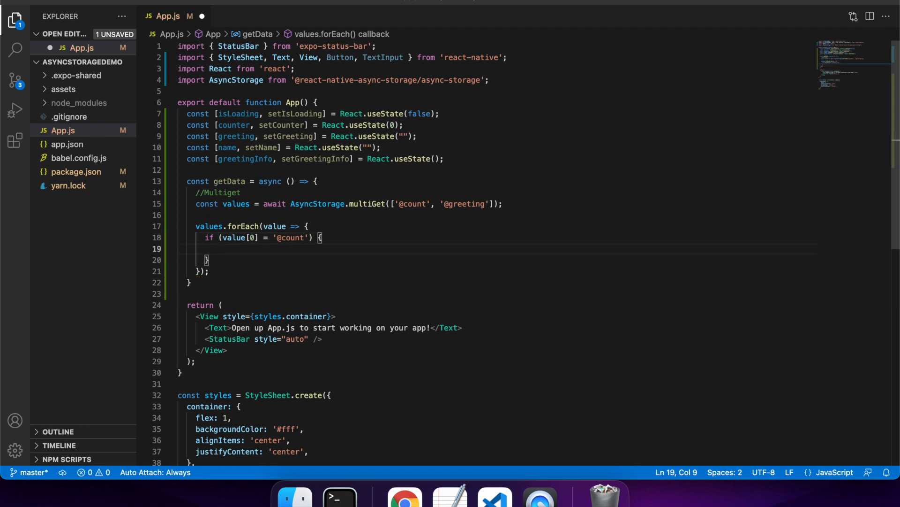
{"action": "key", "text": "Down"}
{"action": "key", "text": "End"}
{"action": "type", "text": "else "}
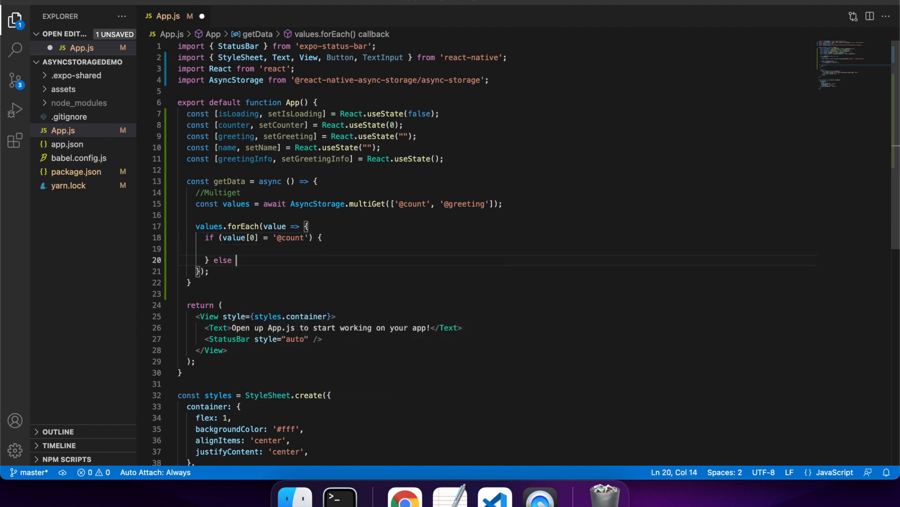
{"action": "type", "text": "if (value"}
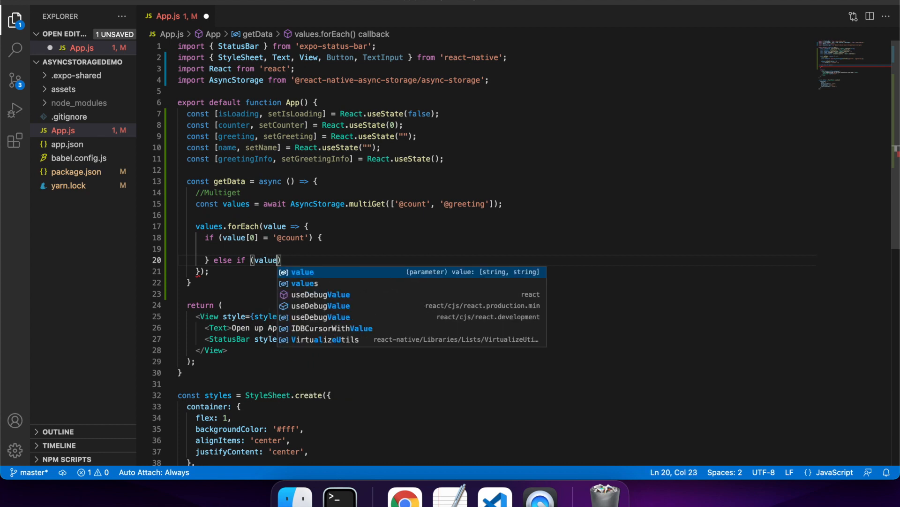
{"action": "type", "text": "[0] "}
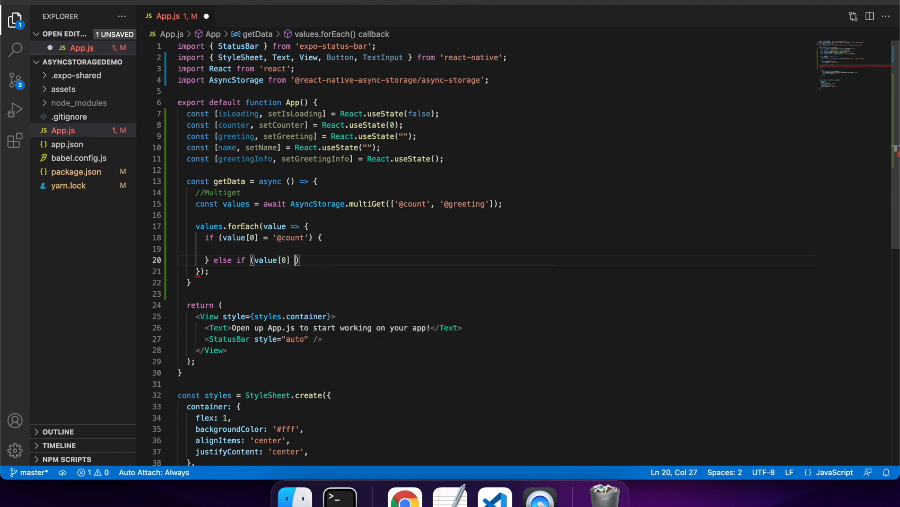
{"action": "type", "text": "=="}
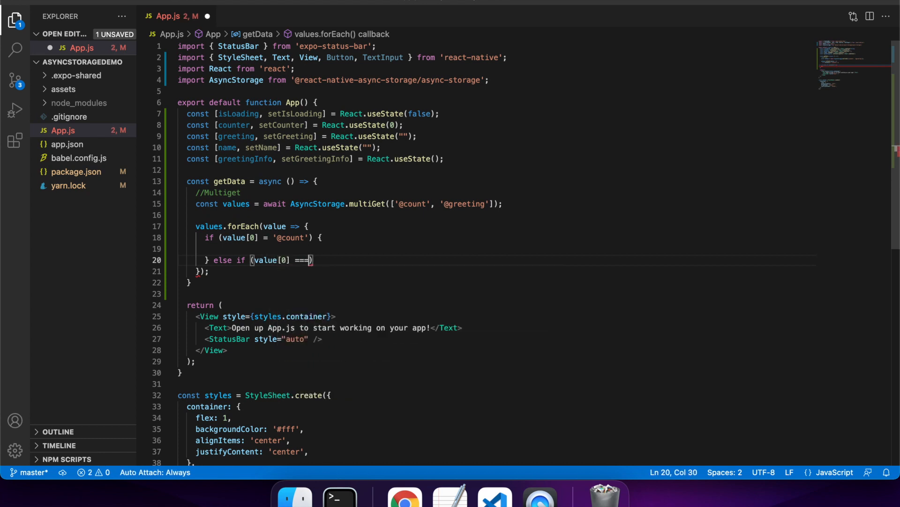
{"action": "type", "text": "= '"}
{"action": "type", "text": "@greeting"}
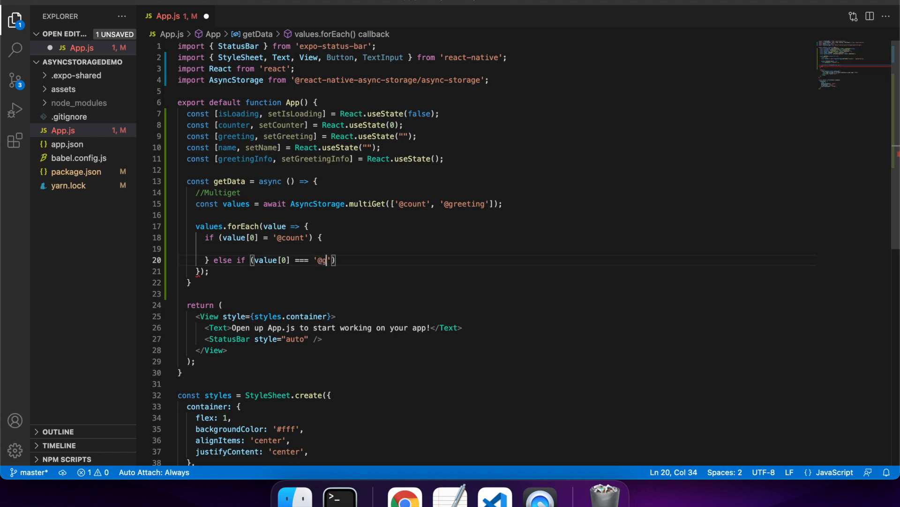
{"action": "left_click", "coordinate": [265, 237]}
{"action": "type", "text": "=="}
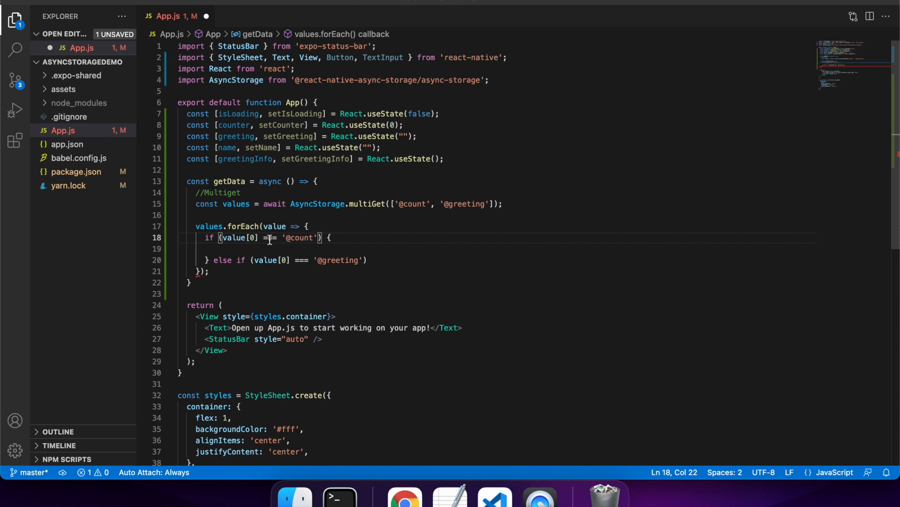
{"action": "left_click", "coordinate": [379, 262]}
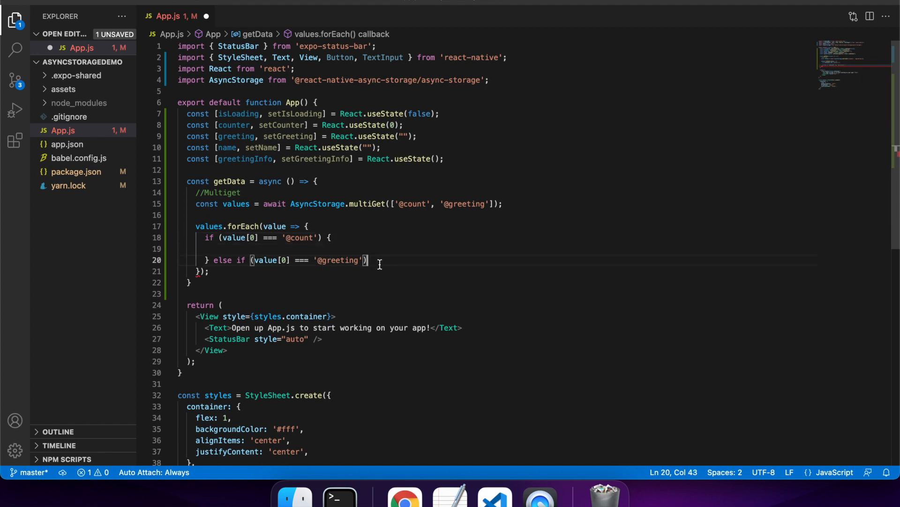
{"action": "type", "text": "{"}
{"action": "key", "text": "Return"}
{"action": "left_click", "coordinate": [274, 248]}
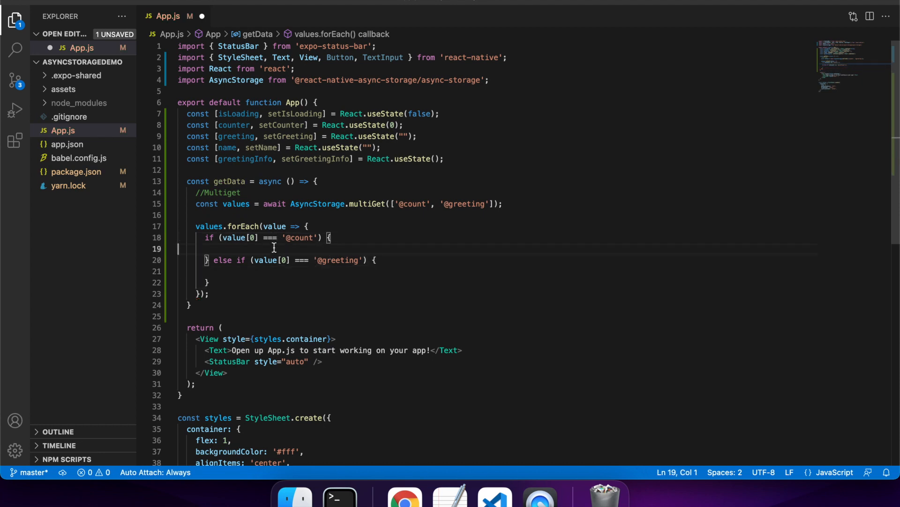
{"action": "key", "text": "Tab"}
{"action": "type", "text": "const "}
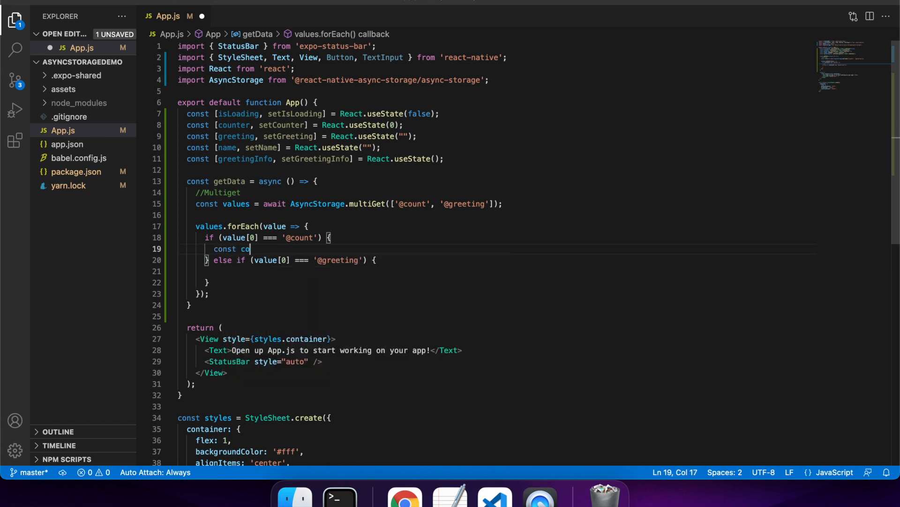
{"action": "type", "text": "count = "}
{"action": "type", "text": "parseI"}
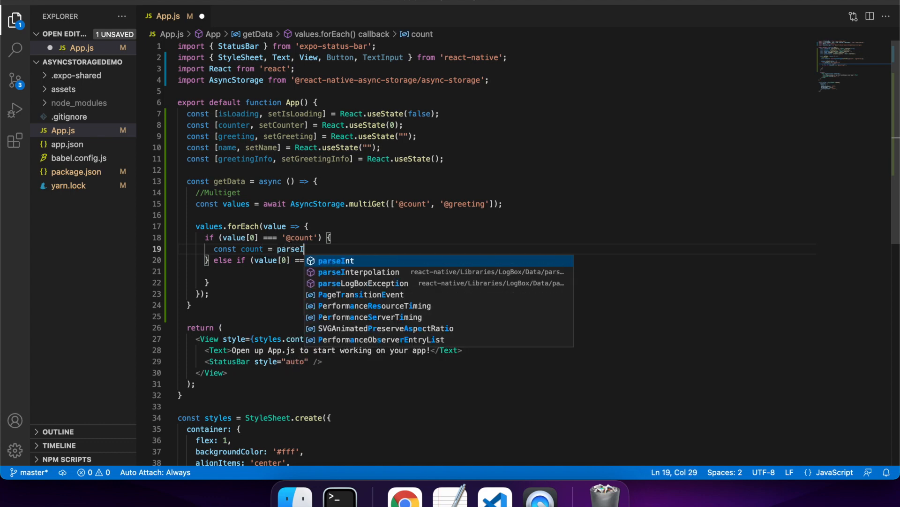
{"action": "type", "text": "nt(val"}
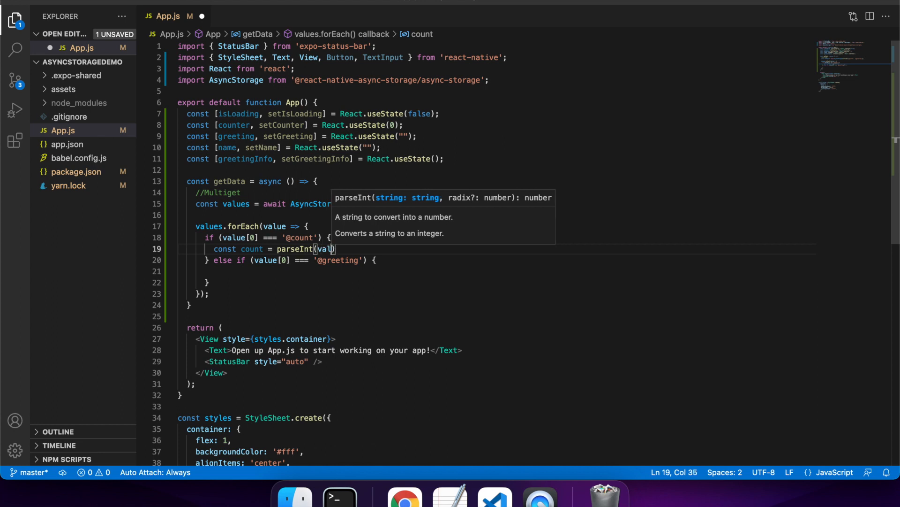
{"action": "type", "text": "ue[1"}
{"action": "key", "text": "Right"}
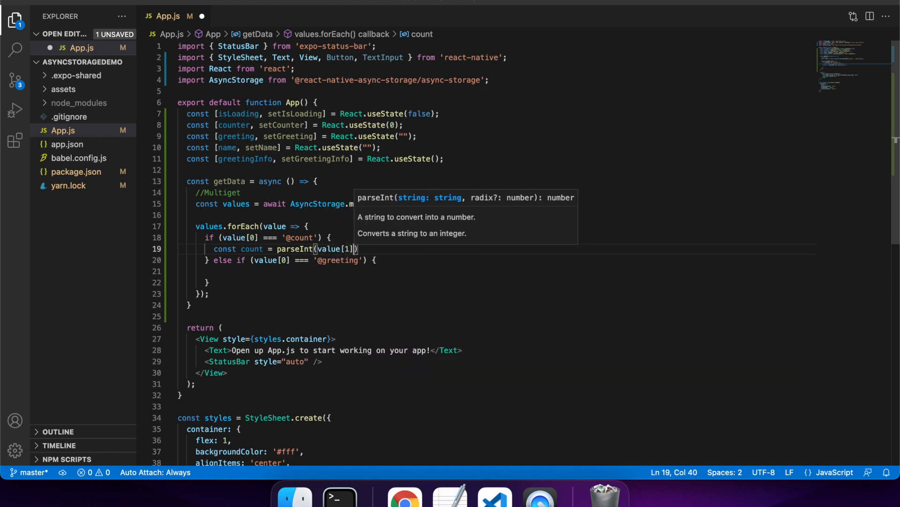
{"action": "key", "text": "Right"}
{"action": "type", "text": ";"}
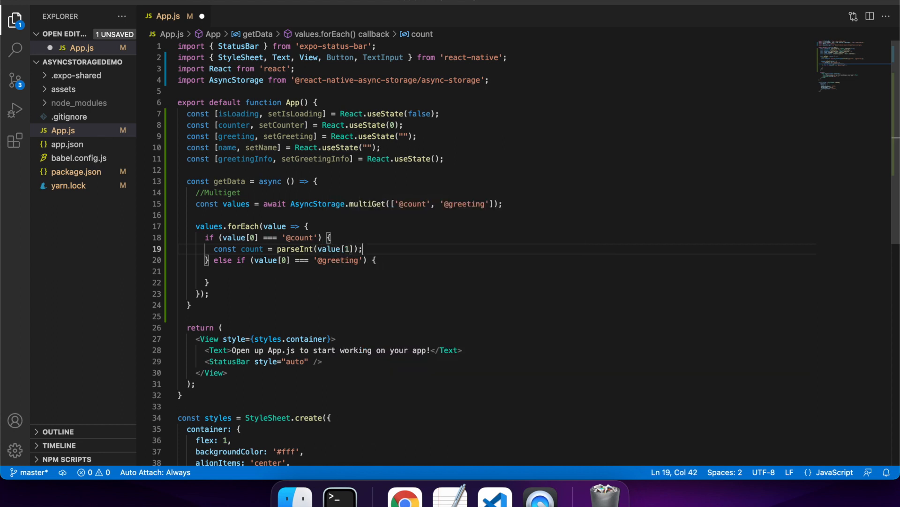
{"action": "key", "text": "Return"}
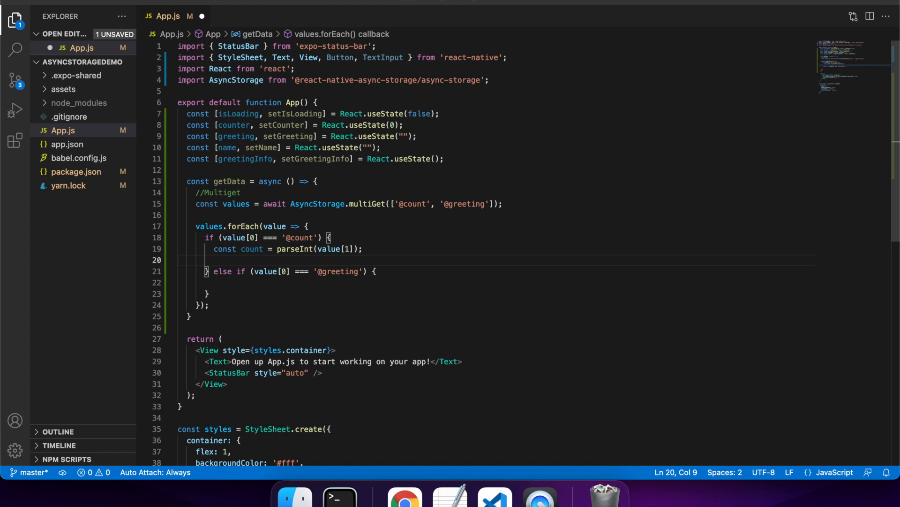
{"action": "type", "text": "setC"}
{"action": "key", "text": "Tab"}
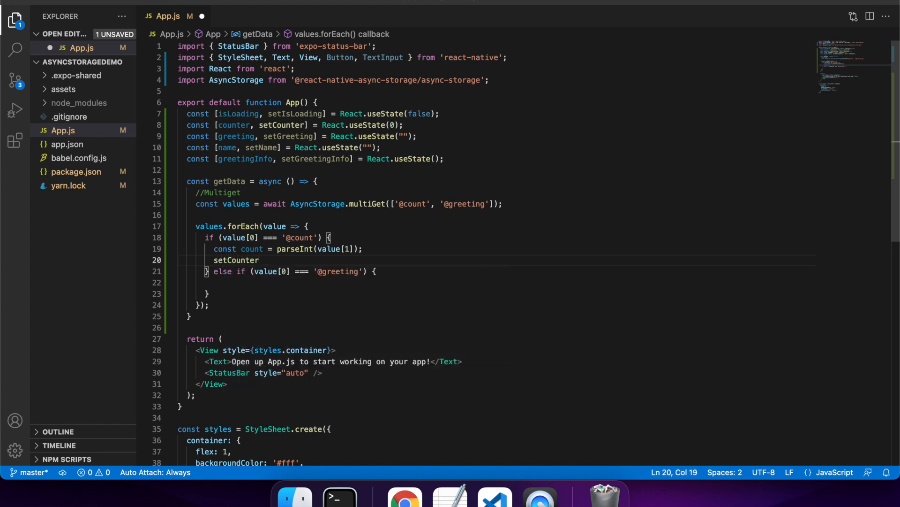
{"action": "type", "text": "("}
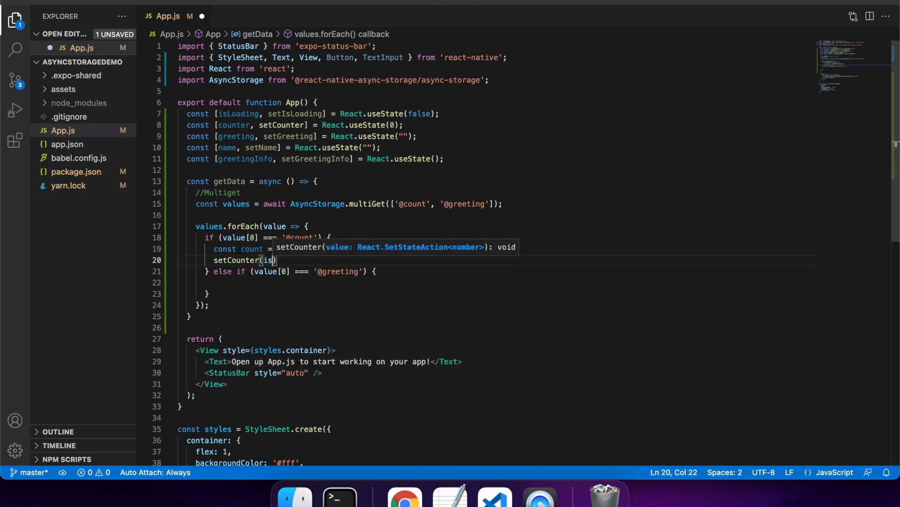
{"action": "type", "text": "isNaN("}
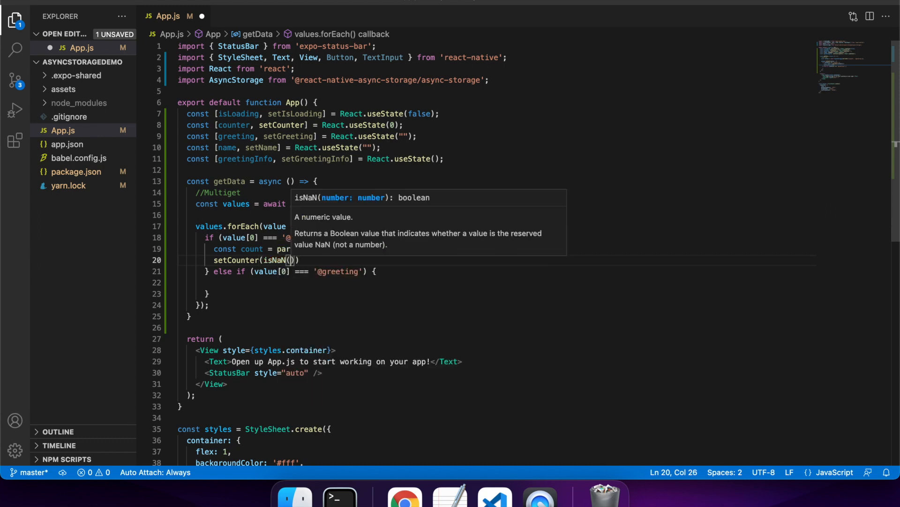
{"action": "type", "text": "count)"}
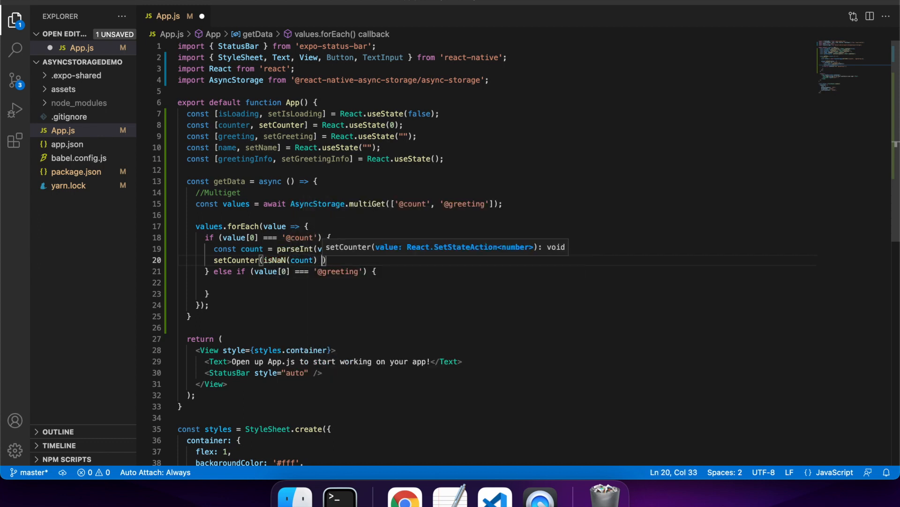
{"action": "type", "text": " ? 0"}
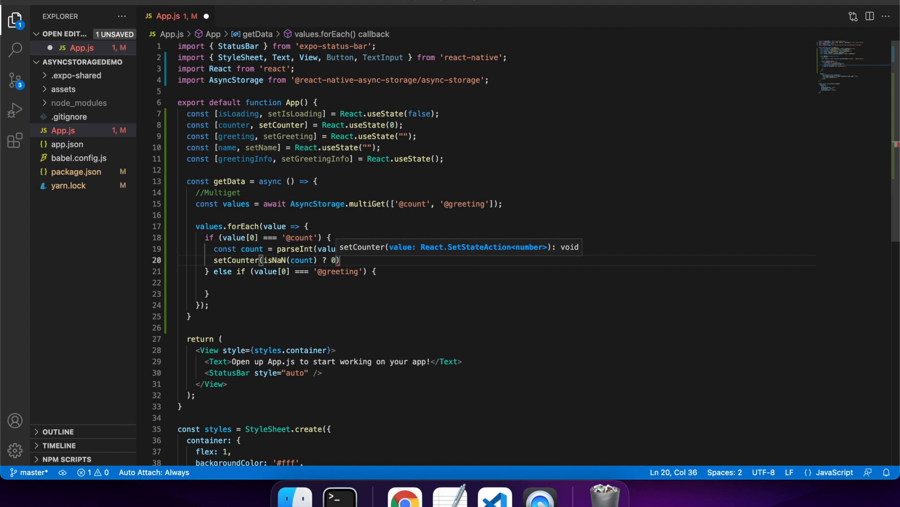
{"action": "type", "text": " : cou"}
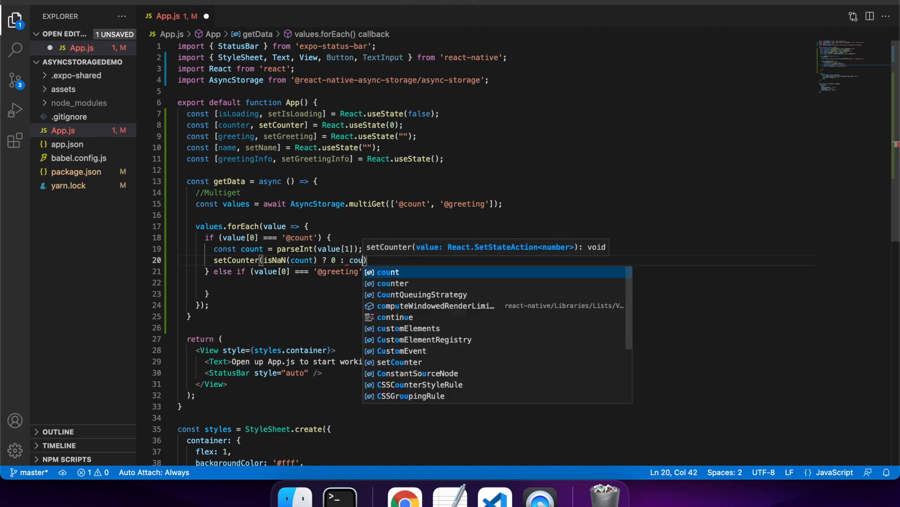
{"action": "type", "text": "nt);"}
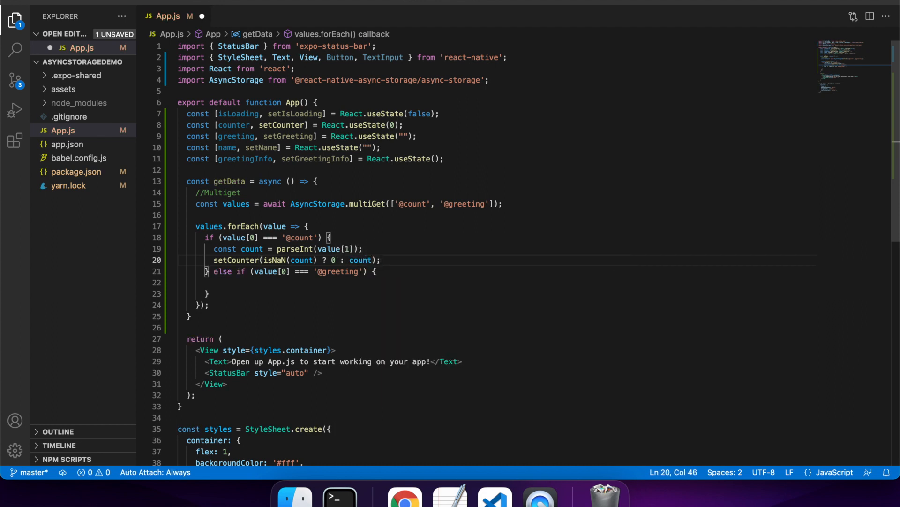
{"action": "key", "text": "Return"}
{"action": "key", "text": "BackSpace"}
{"action": "key", "text": "BackSpace"}
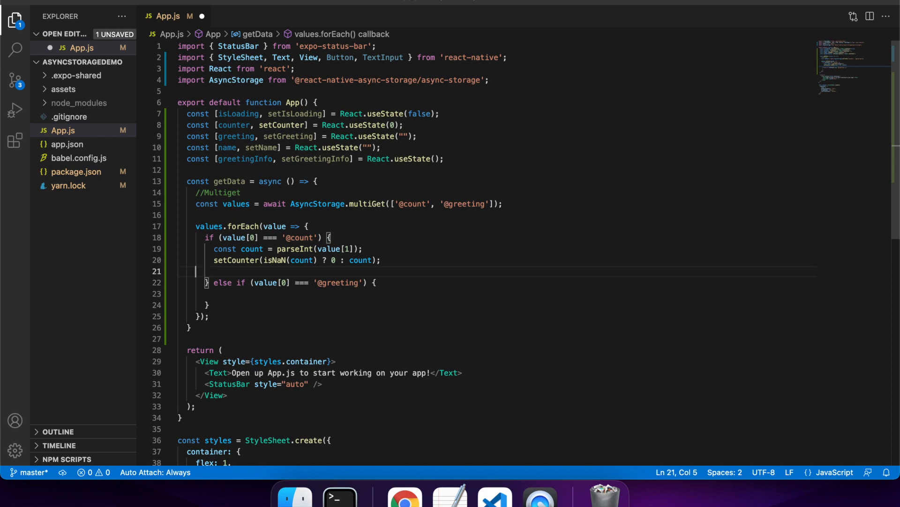
{"action": "key", "text": "BackSpace"}
{"action": "key", "text": "BackSpace"}
{"action": "left_click", "coordinate": [238, 282]}
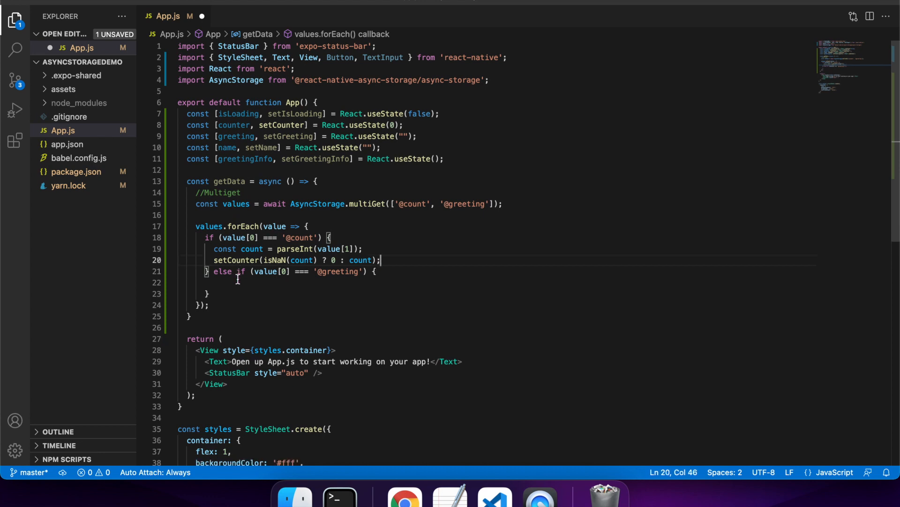
{"action": "type", "text": "set"}
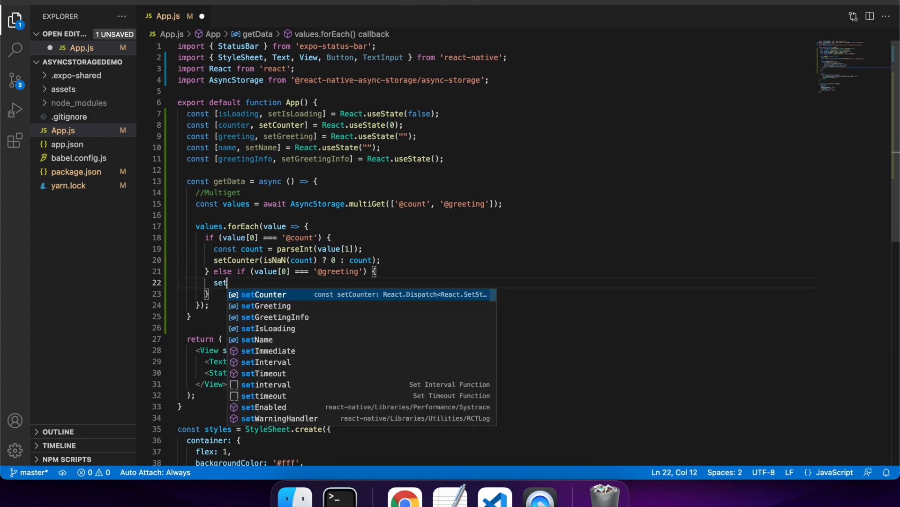
{"action": "key", "text": "Down"}
{"action": "key", "text": "Return"}
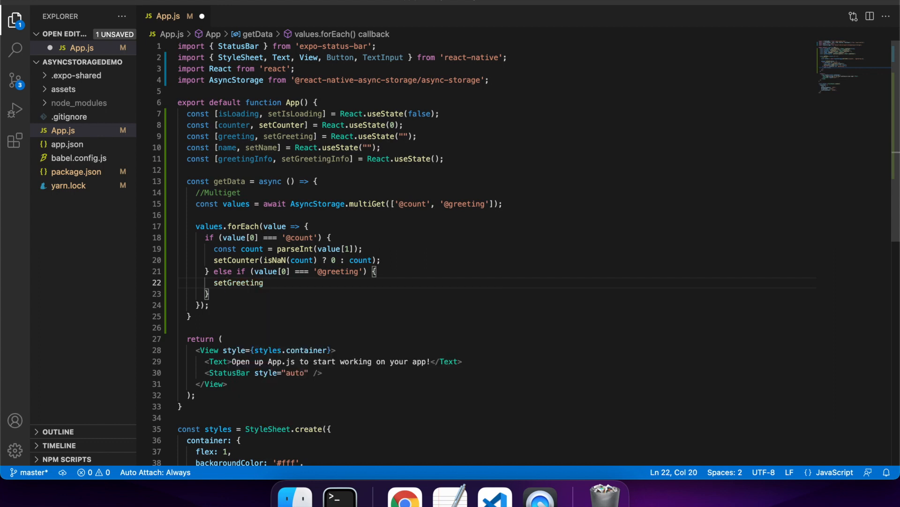
{"action": "type", "text": "("}
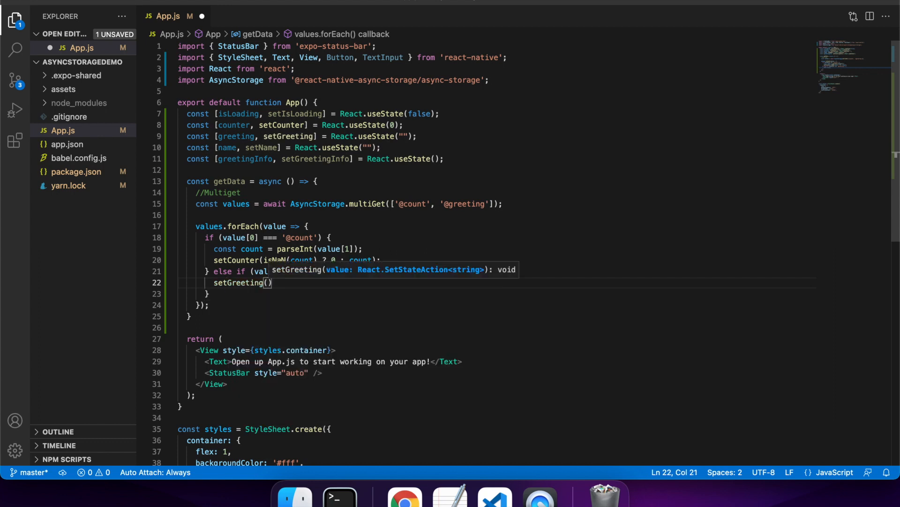
{"action": "type", "text": "value"}
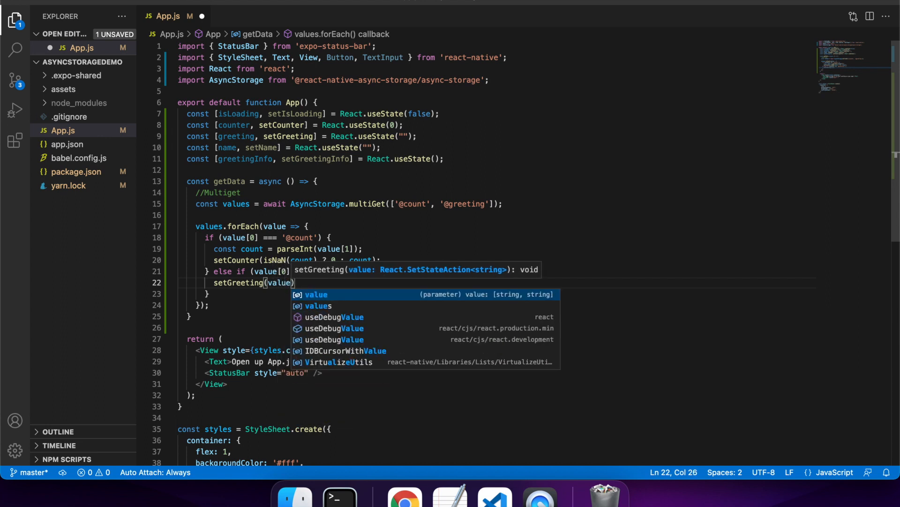
{"action": "type", "text": "[1"}
{"action": "key", "text": "Left"}
{"action": "key", "text": "Left"}
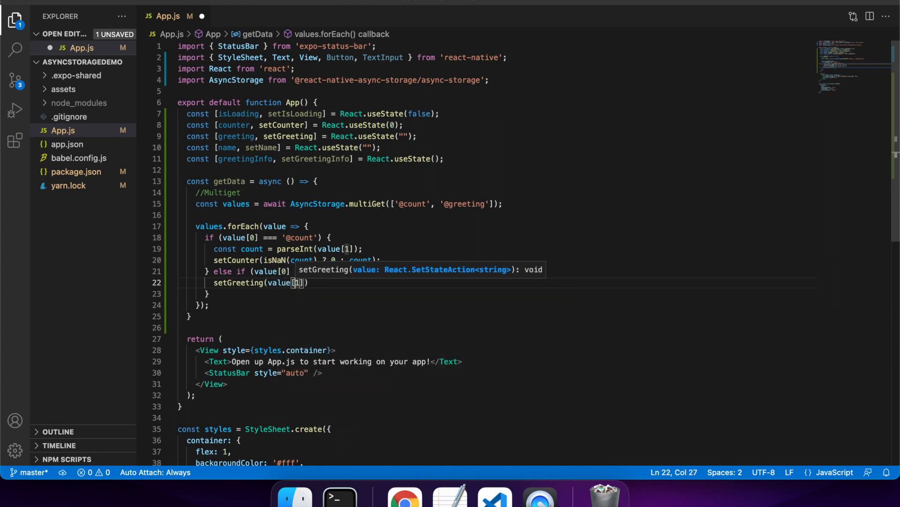
{"action": "key", "text": "Left"}
{"action": "key", "text": "Left"}
{"action": "key", "text": "Left"}
{"action": "key", "text": "Left"}
{"action": "key", "text": "Left"}
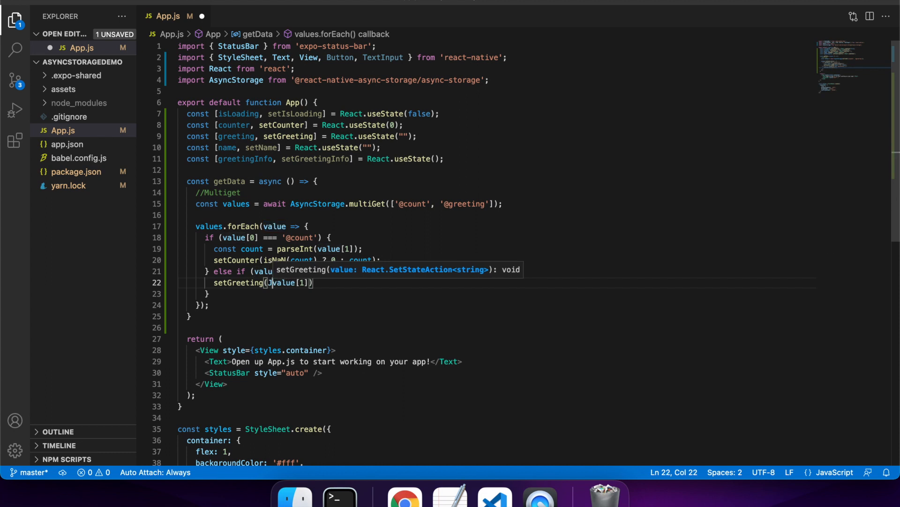
{"action": "type", "text": "JSON.pa"}
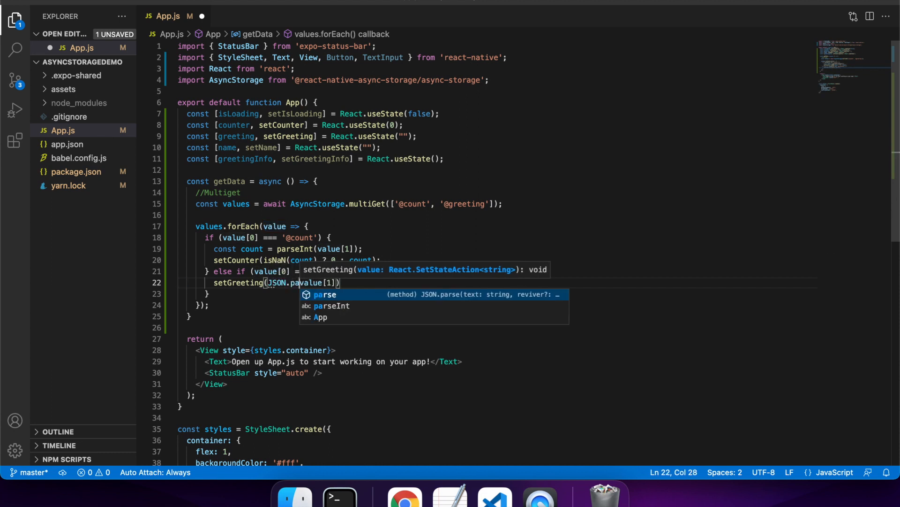
{"action": "key", "text": "Tab"}
{"action": "type", "text": "("}
{"action": "key", "text": "Right"}
{"action": "key", "text": "Right"}
{"action": "key", "text": "Right"}
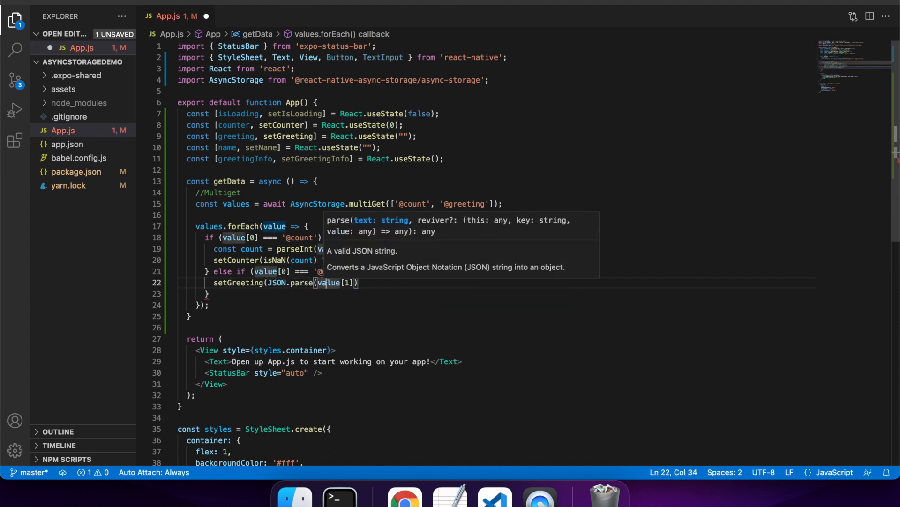
{"action": "type", "text": "))"}
{"action": "key", "text": "Right"}
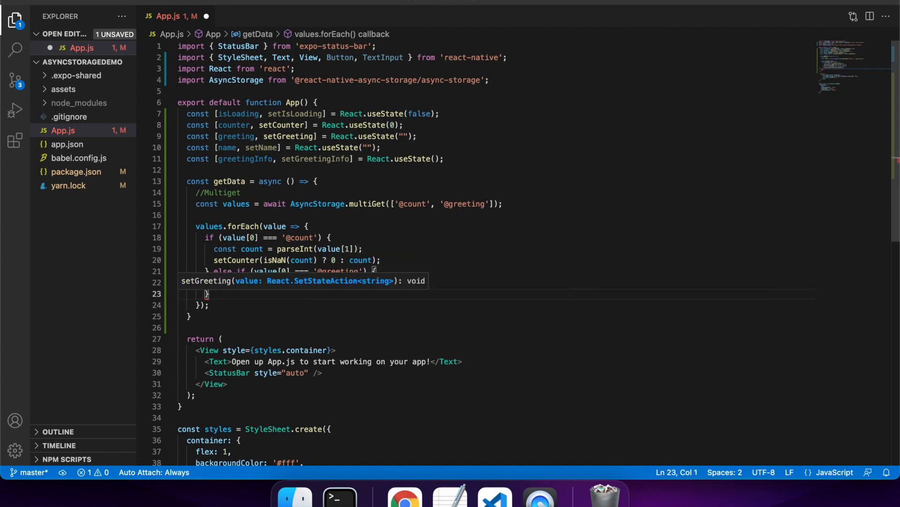
{"action": "left_click", "coordinate": [426, 280]}
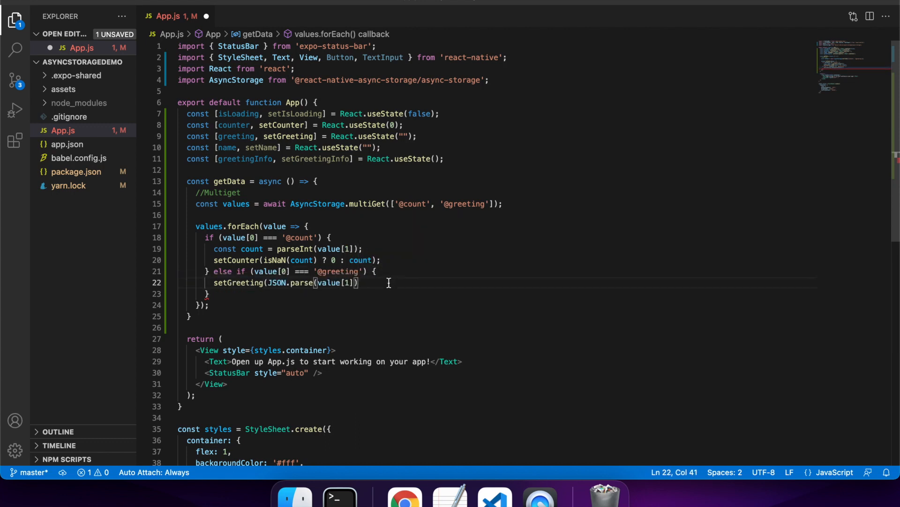
{"action": "type", "text": ");"}
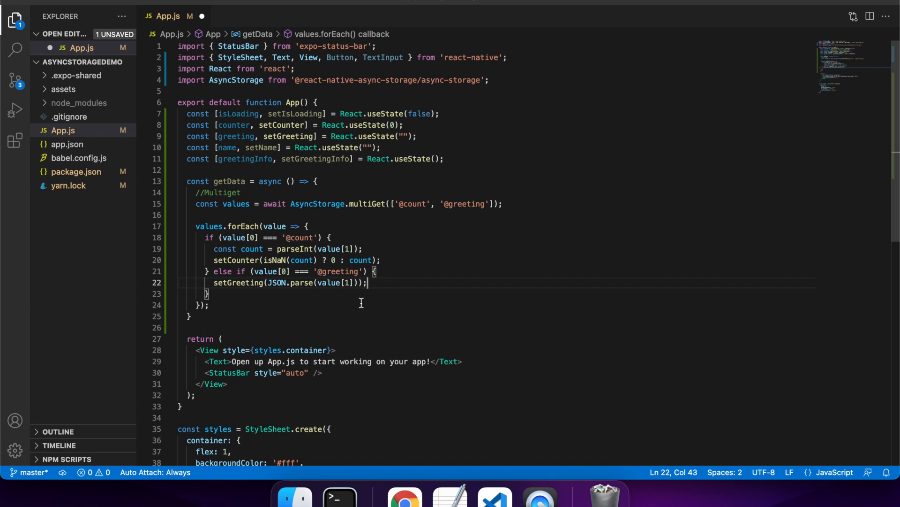
{"action": "scroll", "coordinate": [362, 303], "scroll_direction": "down", "scroll_amount": 1}
{"action": "left_click", "coordinate": [237, 274]}
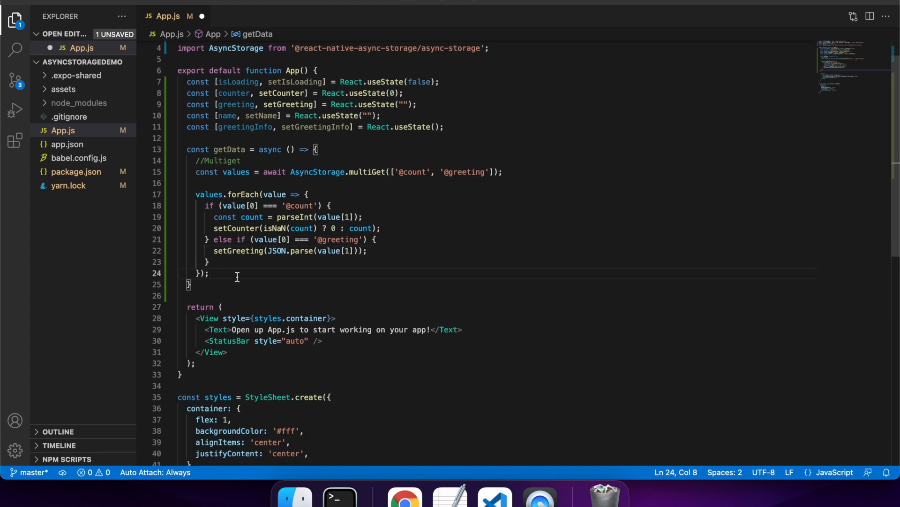
- Comment after the loop that getItem per key is an alternative but multiGet suits multiple keys
{"action": "key", "text": "Return"}
{"action": "key", "text": "Return"}
{"action": "type", "text": "//"}
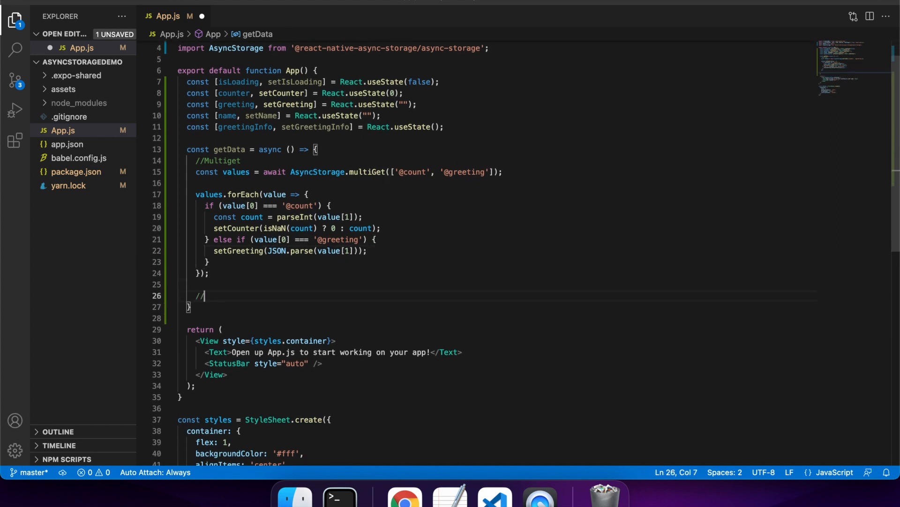
{"action": "type", "text": " Alternative is to "}
{"action": "type", "text": "c"}
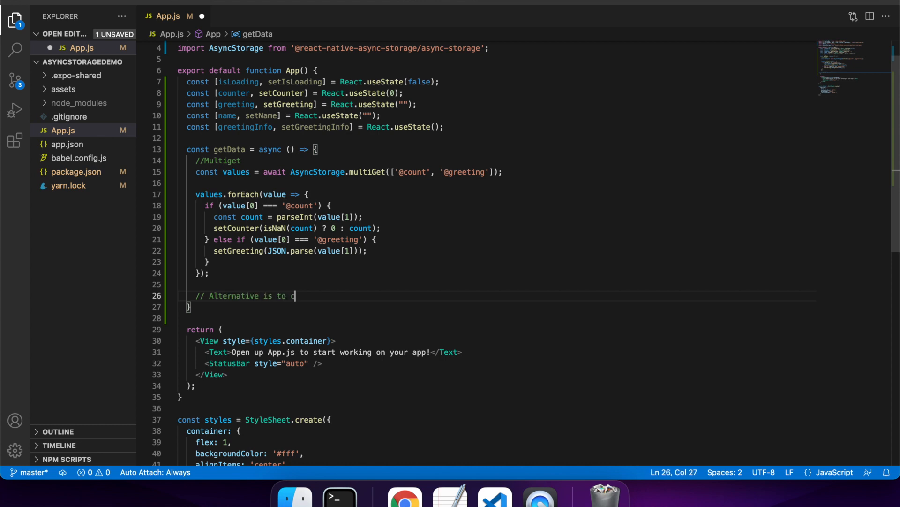
{"action": "type", "text": "all getItem"}
{"action": "type", "text": " for each "}
{"action": "type", "text": "key but "}
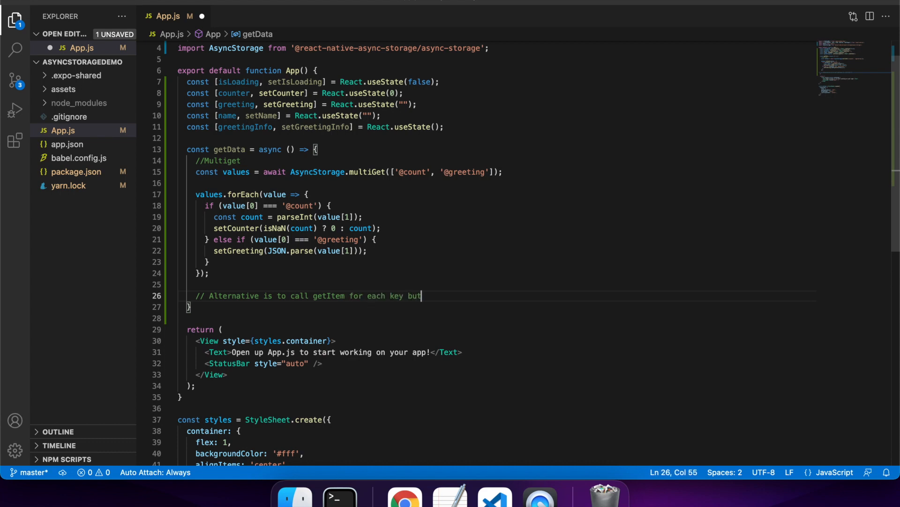
{"action": "type", "text": "better to use m"}
{"action": "type", "text": "ulti"}
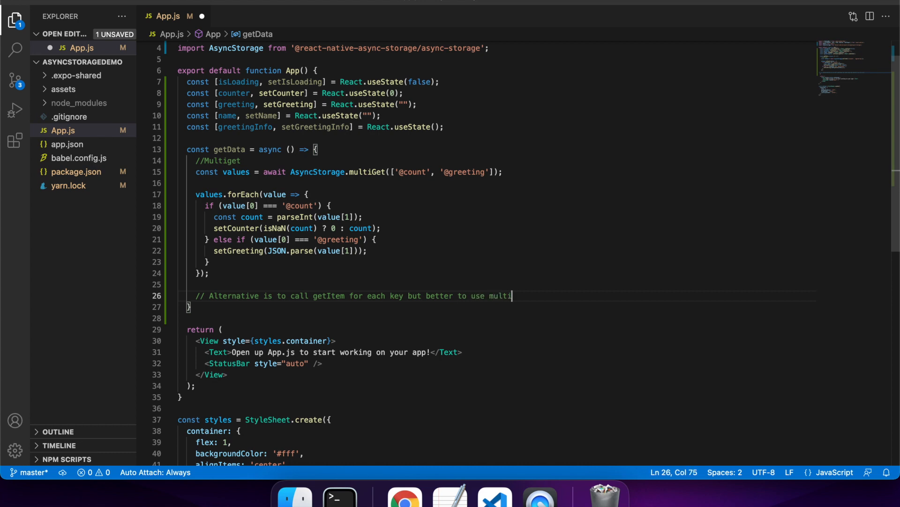
{"action": "type", "text": "Get if g"}
{"action": "type", "text": "etting multi"}
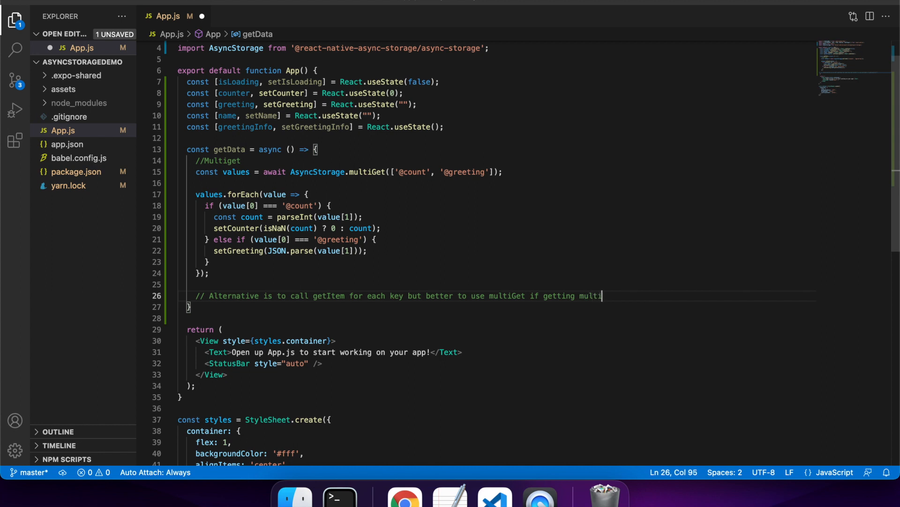
{"action": "type", "text": "ple keys"}
{"action": "key", "text": "Return"}
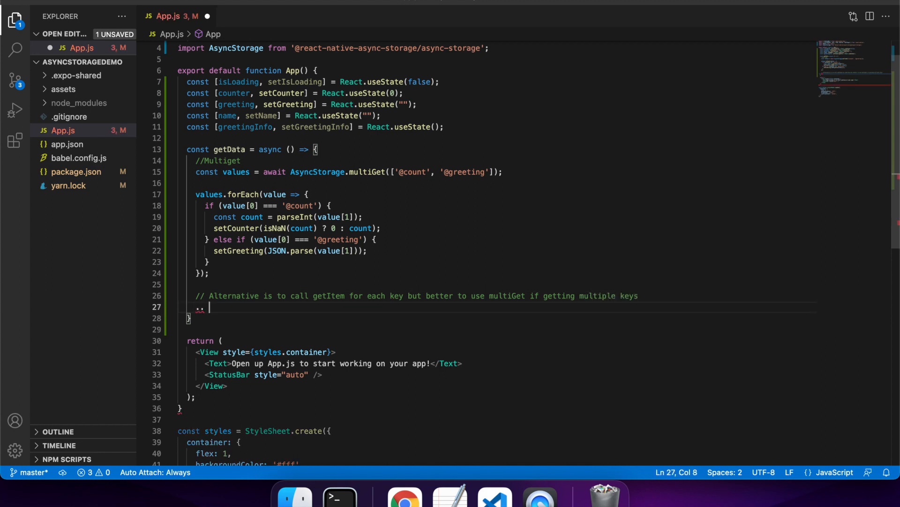
{"action": "type", "text": "co"}
{"action": "key", "text": "BackSpace"}
{"action": "key", "text": "BackSpace"}
{"action": "key", "text": "BackSpace"}
{"action": "key", "text": "BackSpace"}
{"action": "type", "text": "/"}
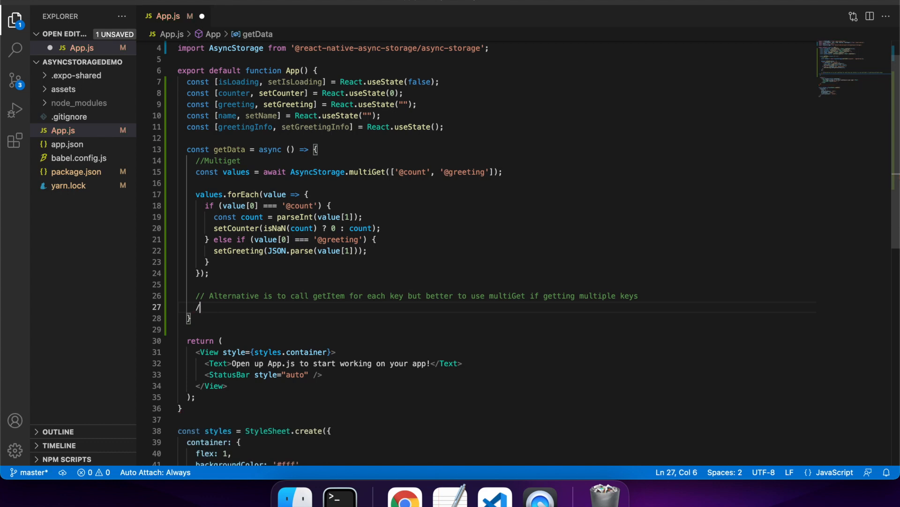
{"action": "type", "text": "/ const co"}
{"action": "type", "text": "unt"}
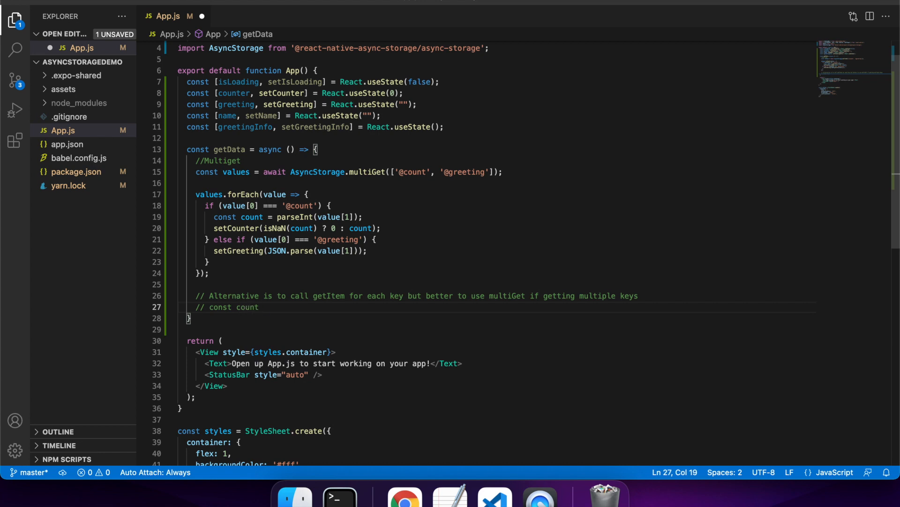
{"action": "type", "text": "ue = awai"}
{"action": "type", "text": "tAsync"}
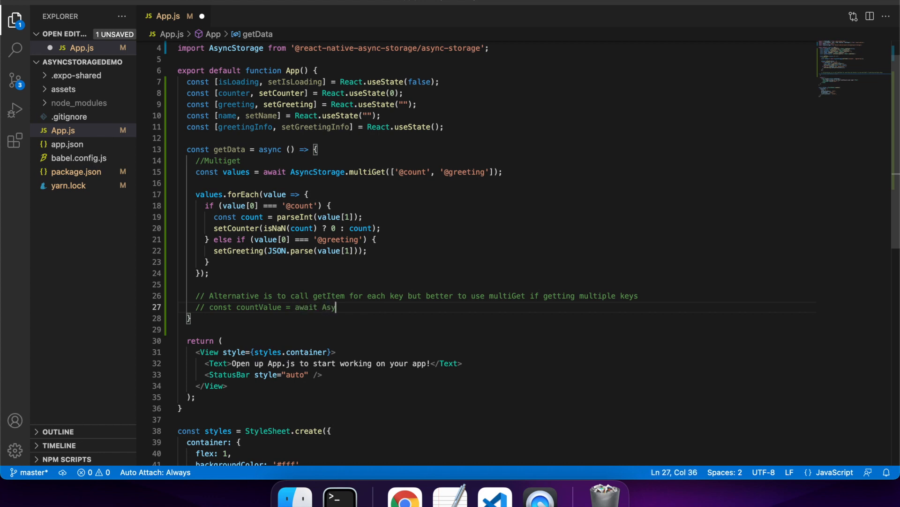
{"action": "type", "text": "torage."}
{"action": "type", "text": "get"}
{"action": "type", "text": "Item"}
{"action": "type", "text": "'@"}
{"action": "type", "text": "count');"}
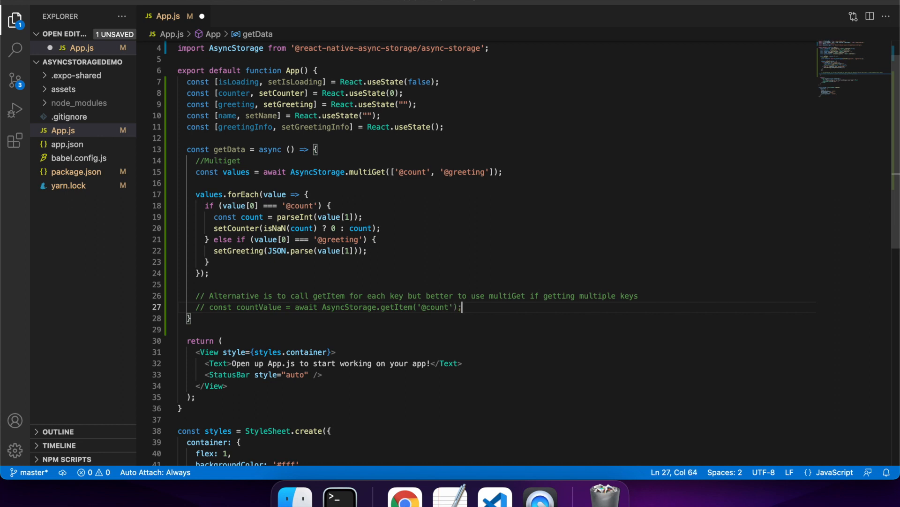
{"action": "key", "text": "Return"}
{"action": "type", "text": "// "}
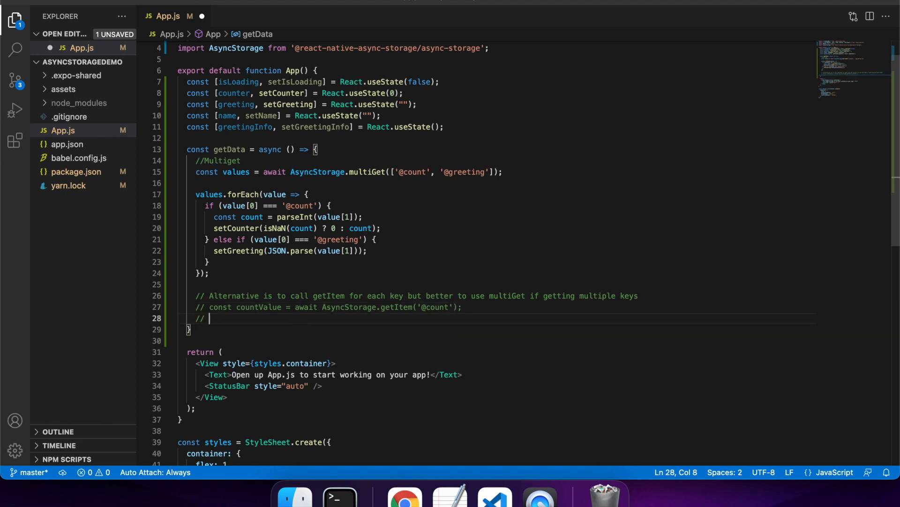
{"action": "type", "text": "const count "}
{"action": "type", "text": "= pa"}
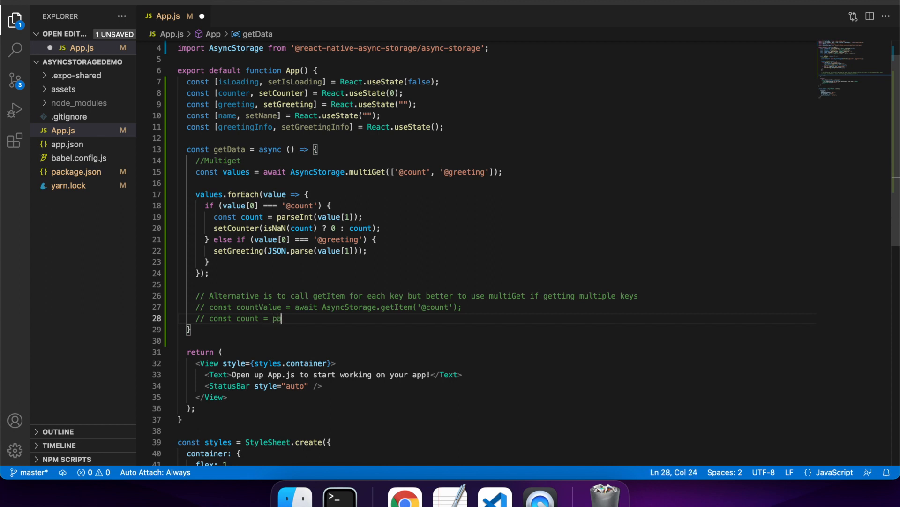
{"action": "type", "text": "rseInt"}
{"action": "type", "text": "(countValue"}
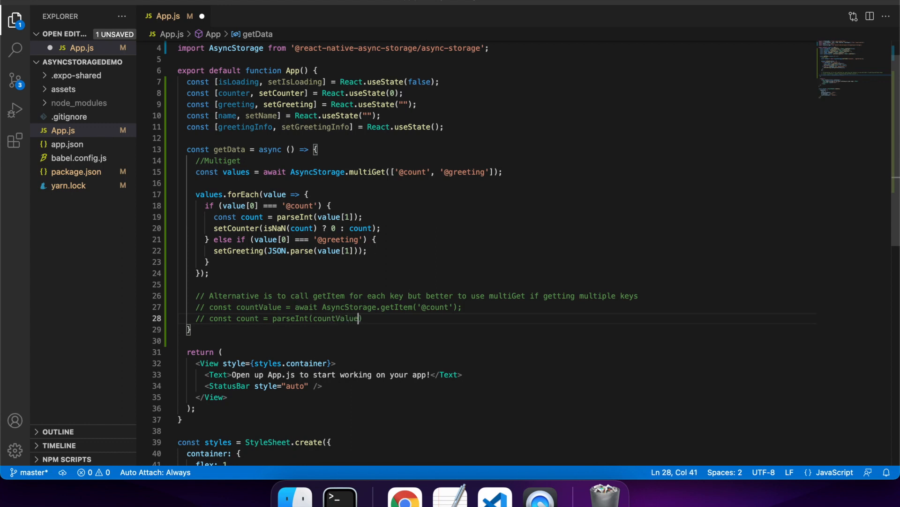
{"action": "type", "text": ");"}
{"action": "key", "text": "Return"}
{"action": "type", "text": "//"}
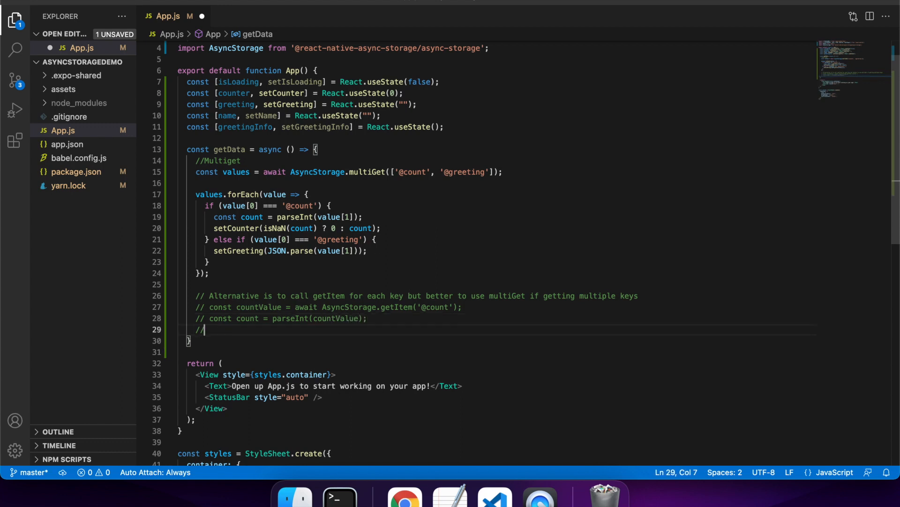
{"action": "type", "text": "etCount(i"}
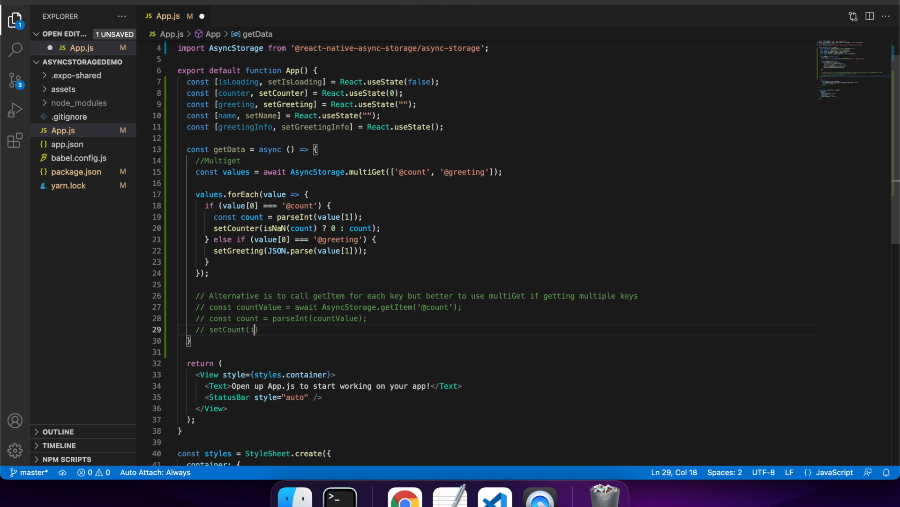
{"action": "type", "text": "isNan"}
{"action": "key", "text": "BackSpace"}
{"action": "type", "text": "N"}
{"action": "type", "text": "count"}
{"action": "type", "text": " ? 0 : co"}
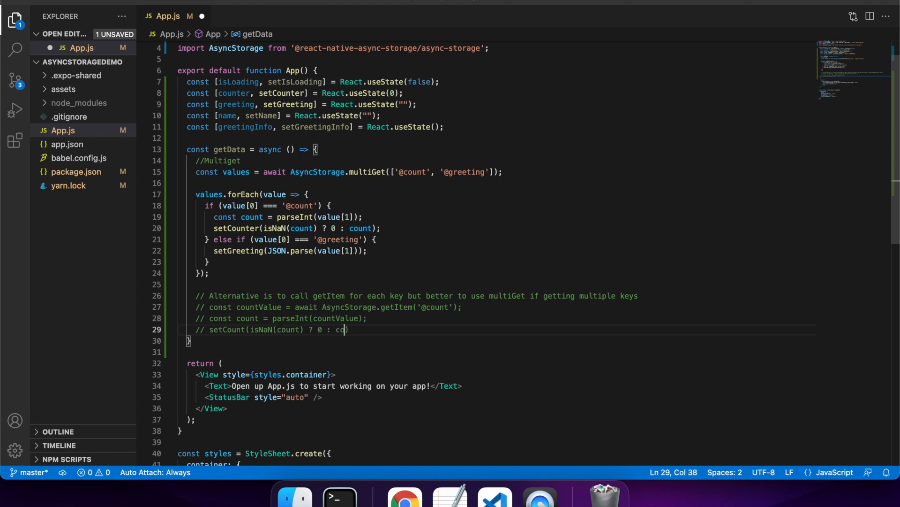
{"action": "type", "text": "unt);"}
{"action": "key", "text": "Left"}
{"action": "key", "text": "Left"}
{"action": "key", "text": "Left"}
{"action": "key", "text": "Right"}
{"action": "key", "text": "Right"}
{"action": "key", "text": "Right"}
{"action": "key", "text": "Right"}
{"action": "key", "text": "Return"}
{"action": "key", "text": "Return"}
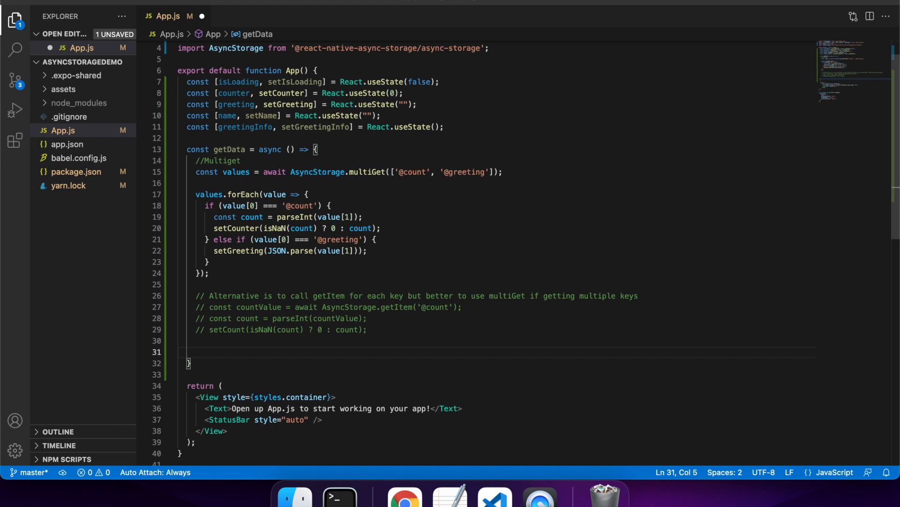
{"action": "key", "text": "Up"}
{"action": "key", "text": "Tab"}
{"action": "type", "text": "//"}
{"action": "key", "text": "Down"}
{"action": "type", "text": "//"}
{"action": "type", "text": " const gr"}
{"action": "type", "text": "eetingInfo"}
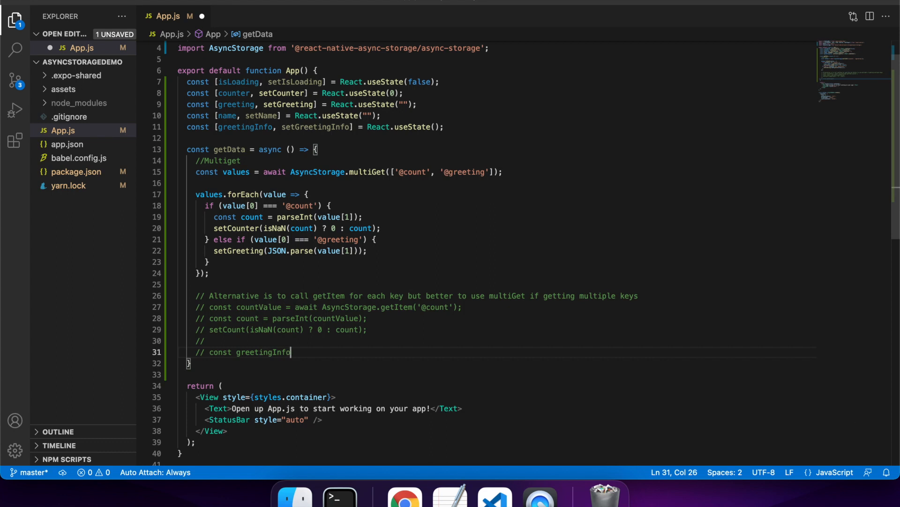
{"action": "type", "text": " = await "}
{"action": "type", "text": "Async"}
{"action": "type", "text": "Storage."}
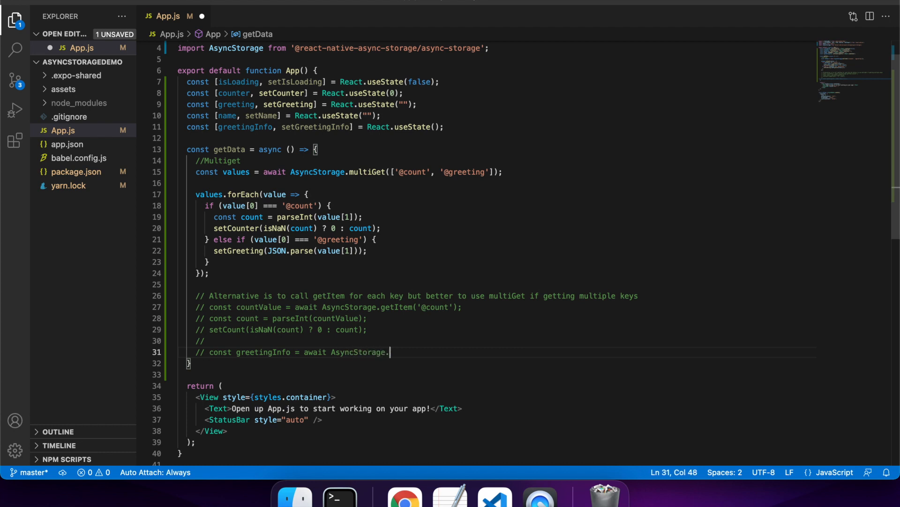
{"action": "type", "text": "getItem("}
{"action": "type", "text": "'@g"}
{"action": "type", "text": "reeting"}
{"action": "type", "text": "');"}
{"action": "key", "text": "Return"}
{"action": "type", "text": "// s"}
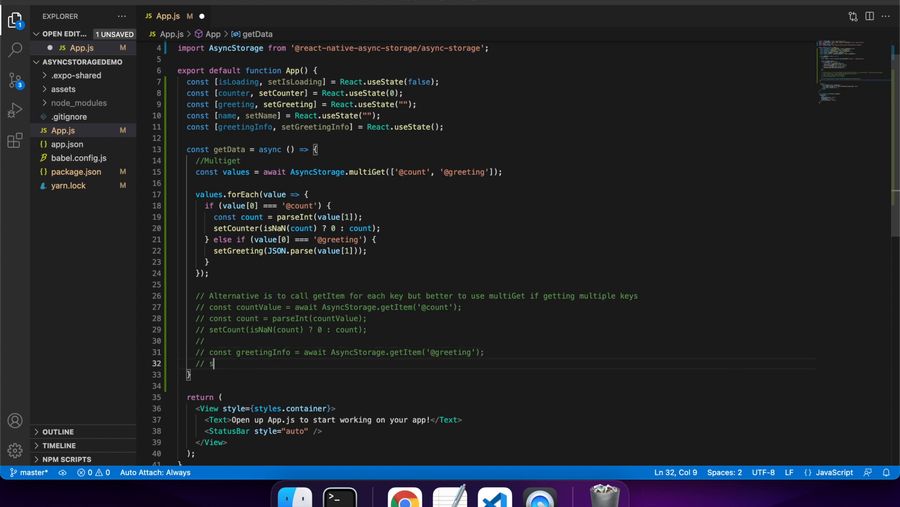
{"action": "type", "text": " etCount"}
{"action": "type", "text": "("}
{"action": "type", "text": "JSO"}
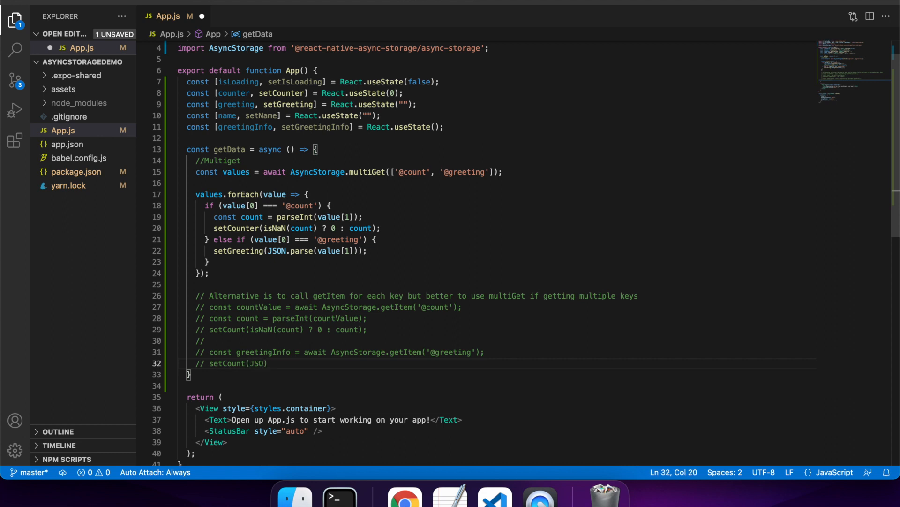
{"action": "type", "text": "N.pas"}
{"action": "type", "text": "rse("}
{"action": "type", "text": "greetingIn"}
{"action": "type", "text": "fo)"}
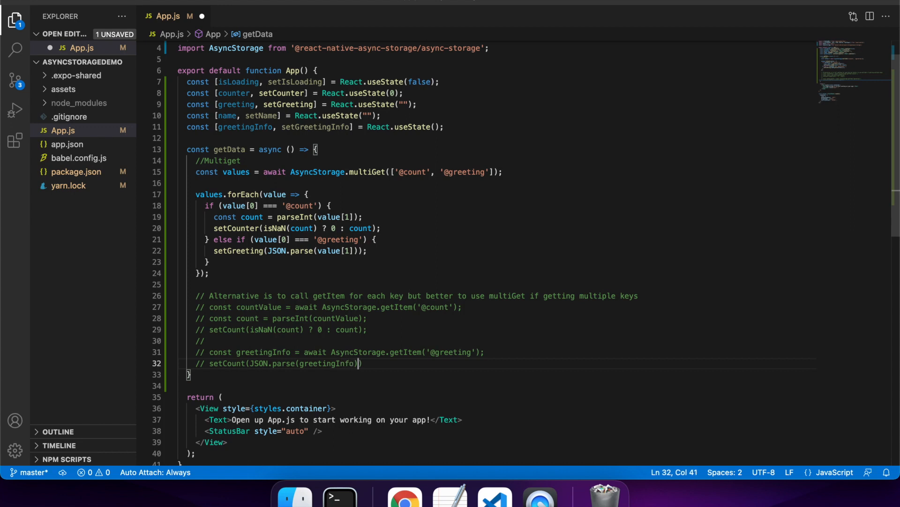
{"action": "type", "text": ")"}
{"action": "left_click", "coordinate": [342, 330]}
{"action": "scroll", "coordinate": [343, 330], "scroll_direction": "down", "scroll_amount": 5}
{"action": "scroll", "coordinate": [342, 329], "scroll_direction": "down", "scroll_amount": 5}
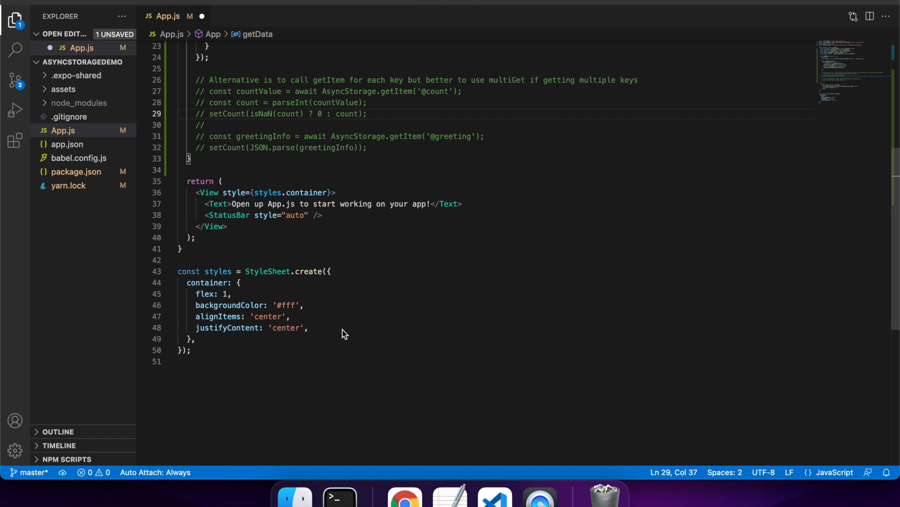
{"action": "scroll", "coordinate": [405, 234], "scroll_direction": "up", "scroll_amount": 2}
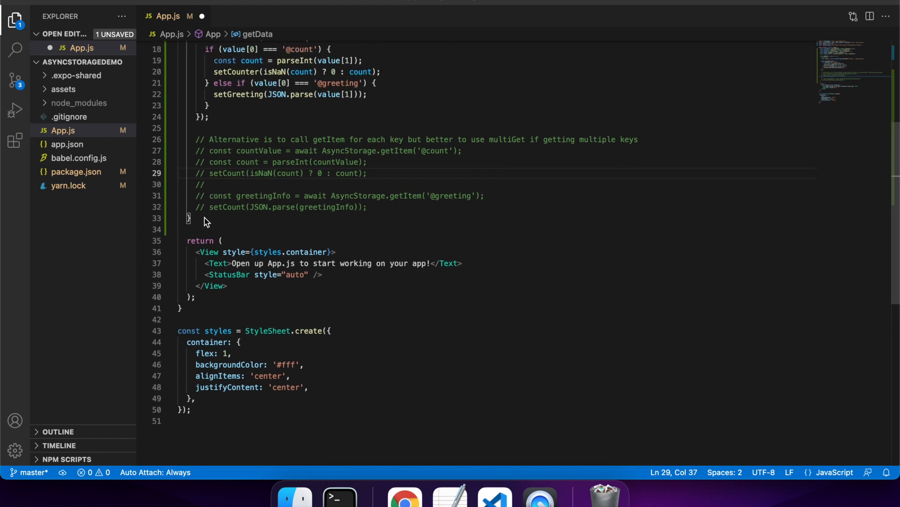
{"action": "scroll", "coordinate": [255, 226], "scroll_direction": "up", "scroll_amount": 3}
{"action": "scroll", "coordinate": [253, 226], "scroll_direction": "up", "scroll_amount": 3}
{"action": "scroll", "coordinate": [254, 226], "scroll_direction": "down", "scroll_amount": 1}
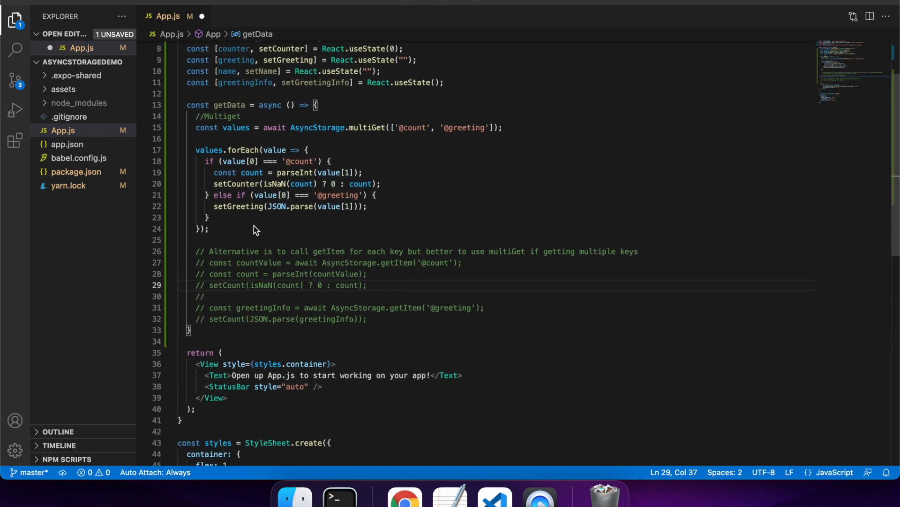
{"action": "scroll", "coordinate": [254, 226], "scroll_direction": "down", "scroll_amount": 1}
- End getData's closing brace with a semicolon and a blank line before return
{"action": "left_click", "coordinate": [215, 323]}
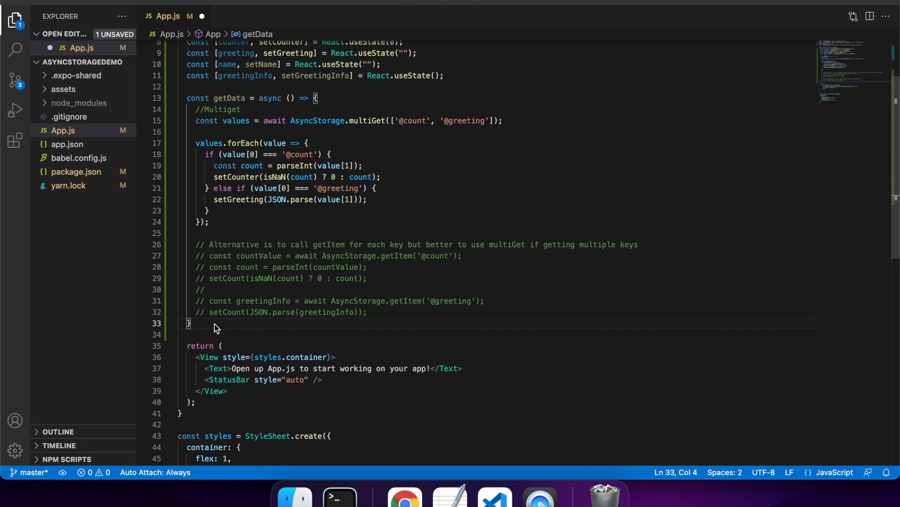
{"action": "type", "text": ";"}
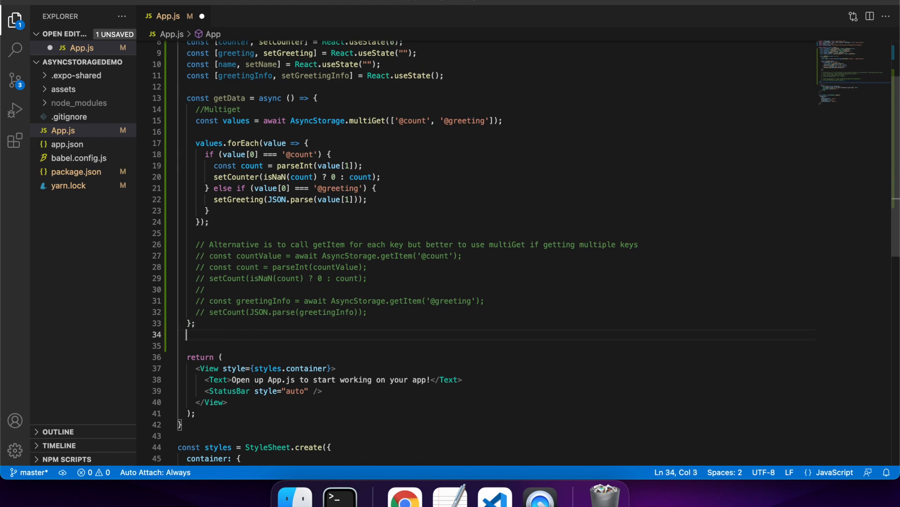
- Call React.useEffect(getData); in App with blank lines below it
{"action": "key", "text": "Return"}
{"action": "key", "text": "Return"}
{"action": "type", "text": "React."}
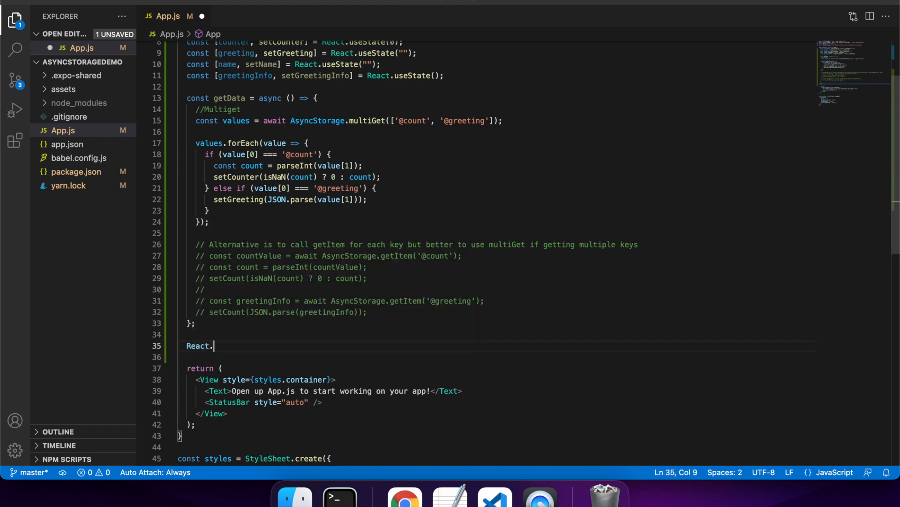
{"action": "type", "text": "use"}
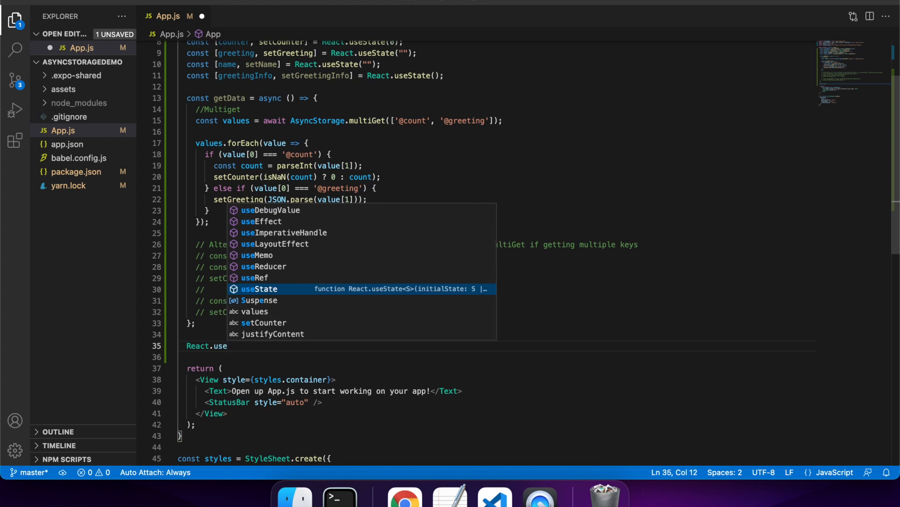
{"action": "type", "text": "Effect("}
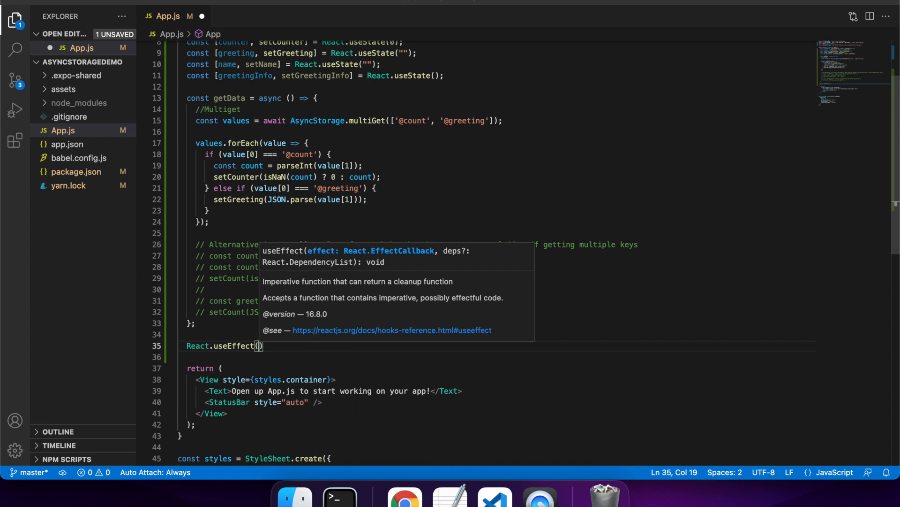
{"action": "type", "text": "get"}
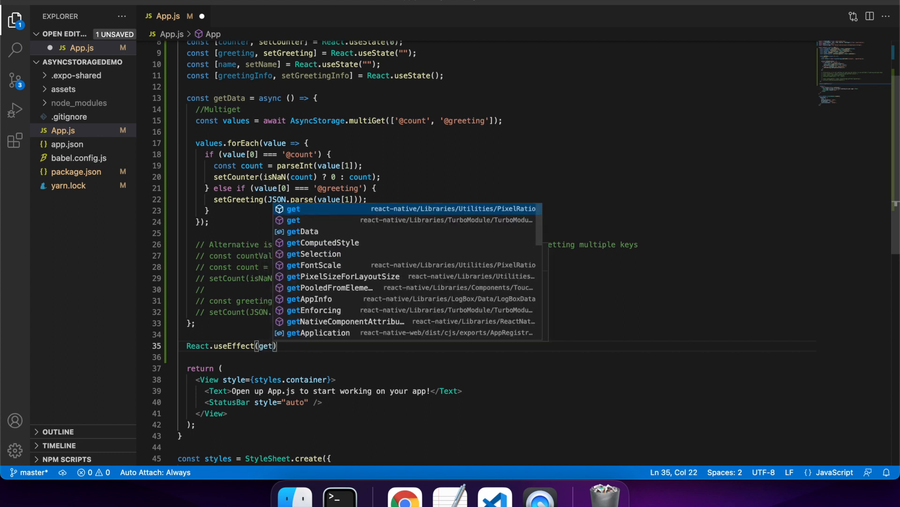
{"action": "type", "text": "Data"}
{"action": "key", "text": "Escape"}
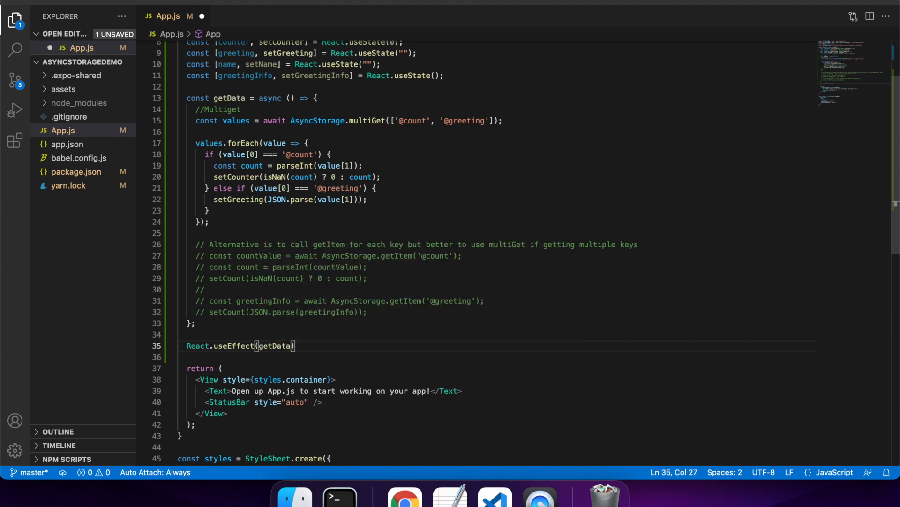
{"action": "type", "text": ";"}
{"action": "key", "text": "Return"}
{"action": "key", "text": "Return"}
{"action": "type", "text": "if "}
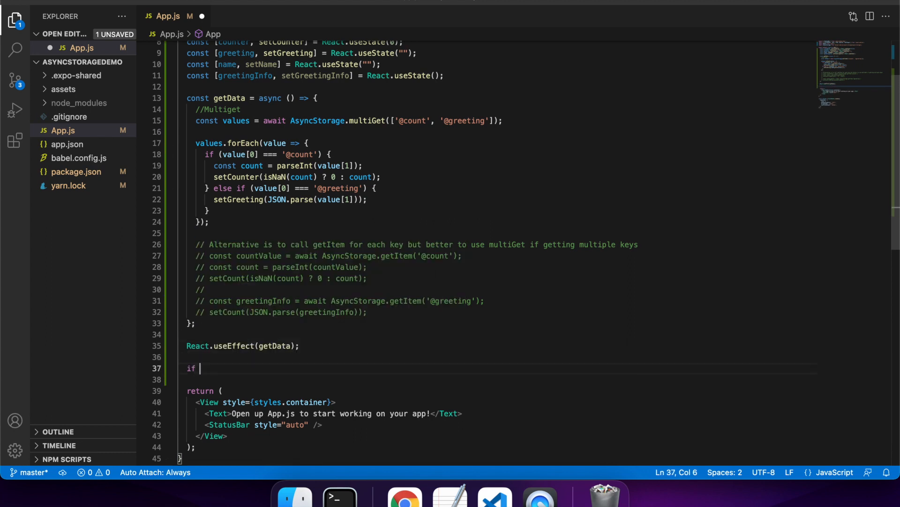
{"action": "type", "text": "(isLo"}
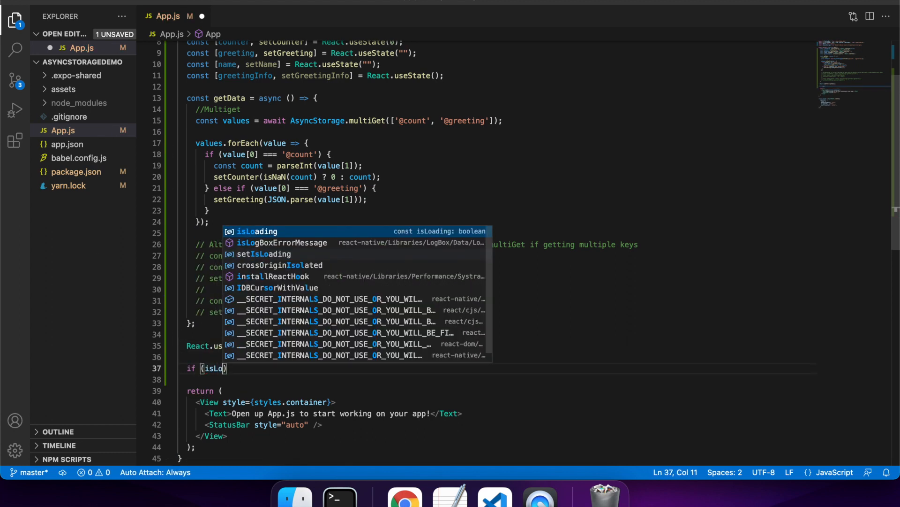
- Write if (isLoading) { return ( ... ); } with an empty return body
{"action": "key", "text": "Tab"}
{"action": "key", "text": "Right"}
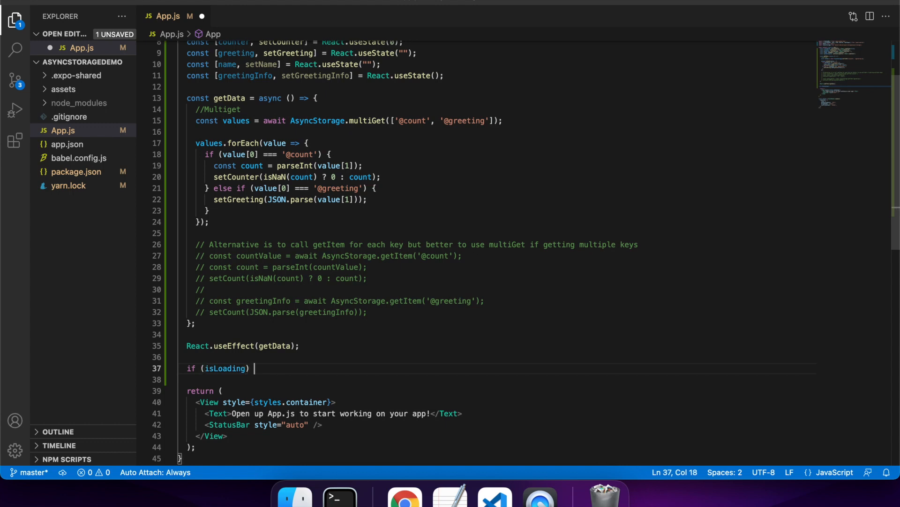
{"action": "type", "text": "{"}
{"action": "key", "text": "Return"}
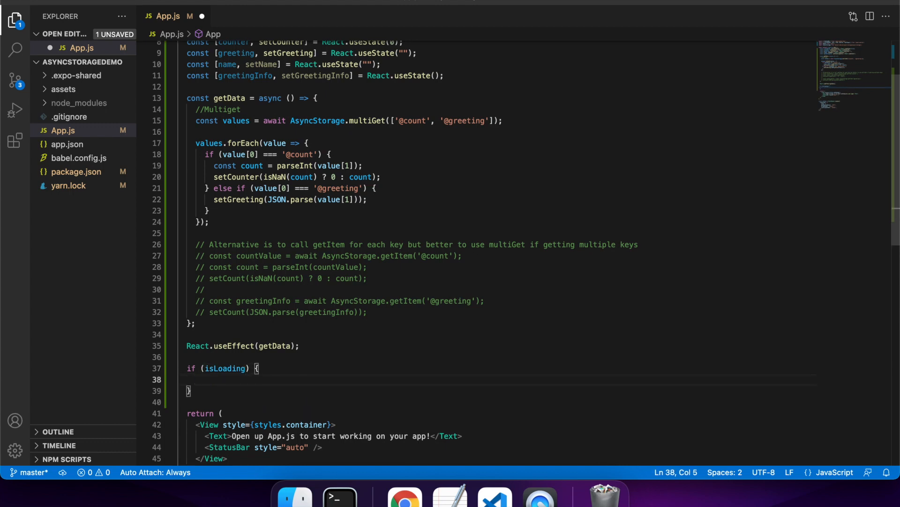
{"action": "type", "text": "return ("}
{"action": "key", "text": "Return"}
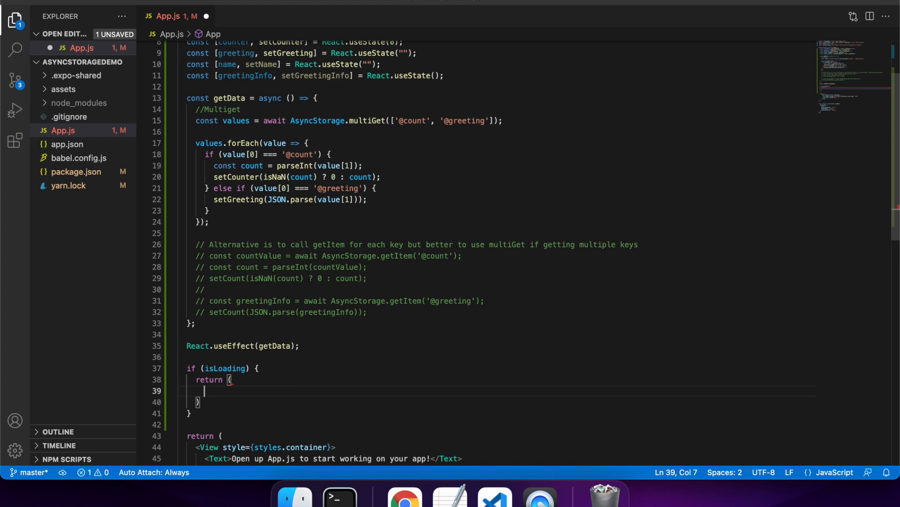
{"action": "key", "text": "Down"}
{"action": "type", "text": ";"}
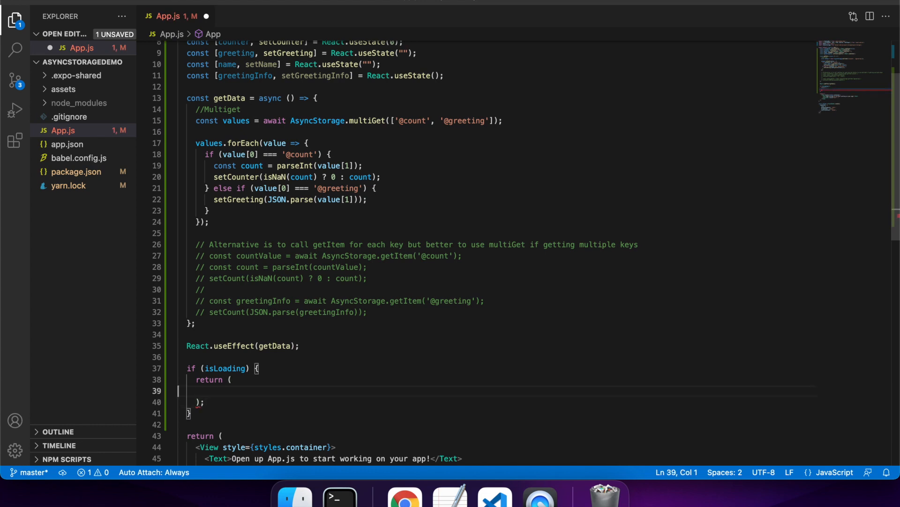
{"action": "key", "text": "Up"}
{"action": "type", "text": "<View "}
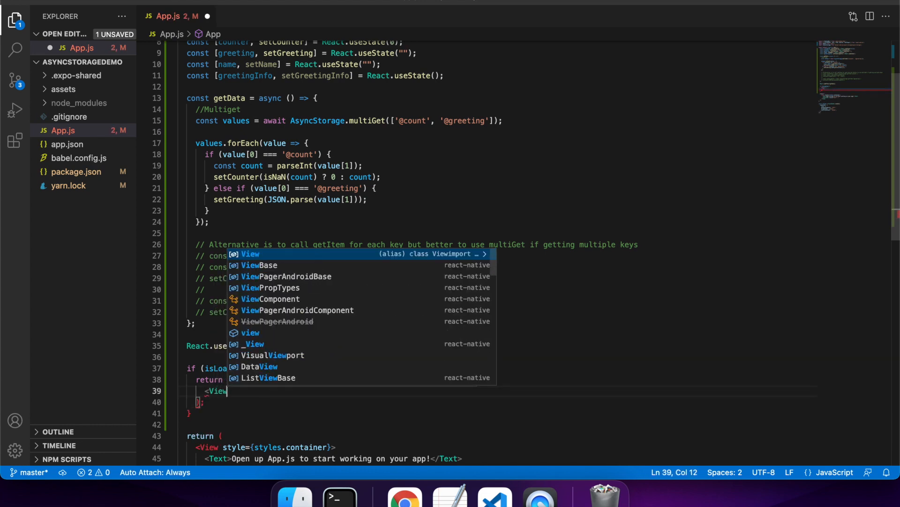
{"action": "type", "text": "style"}
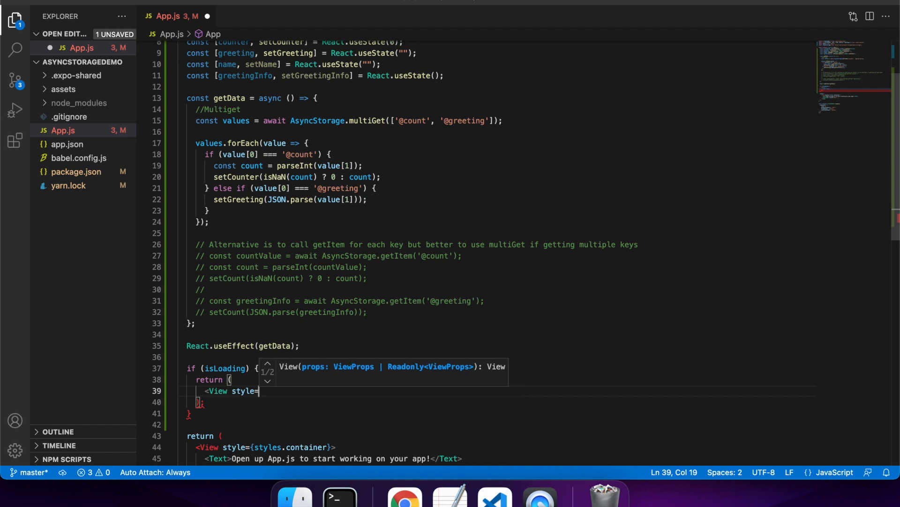
{"action": "type", "text": "={styles"}
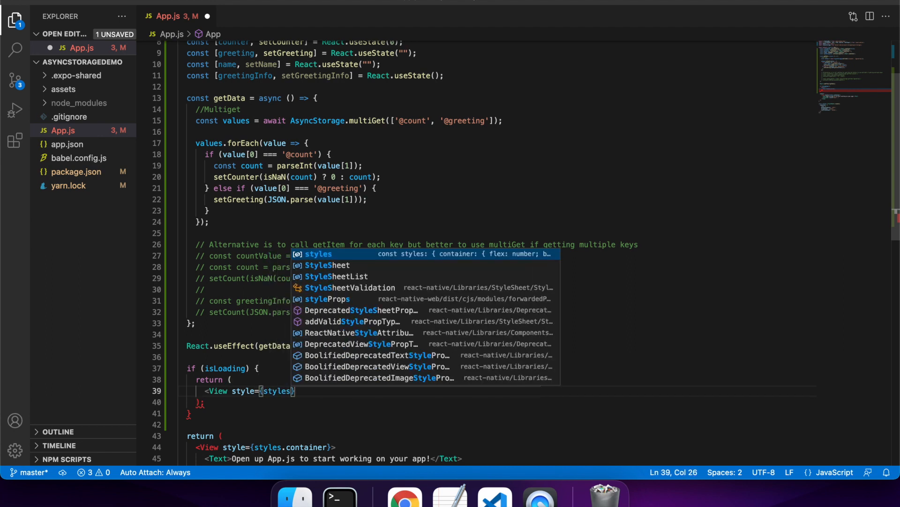
{"action": "type", "text": "."}
- Return a View with styles.container containing Text 'Loading...' and save App.js
{"action": "key", "text": "Tab"}
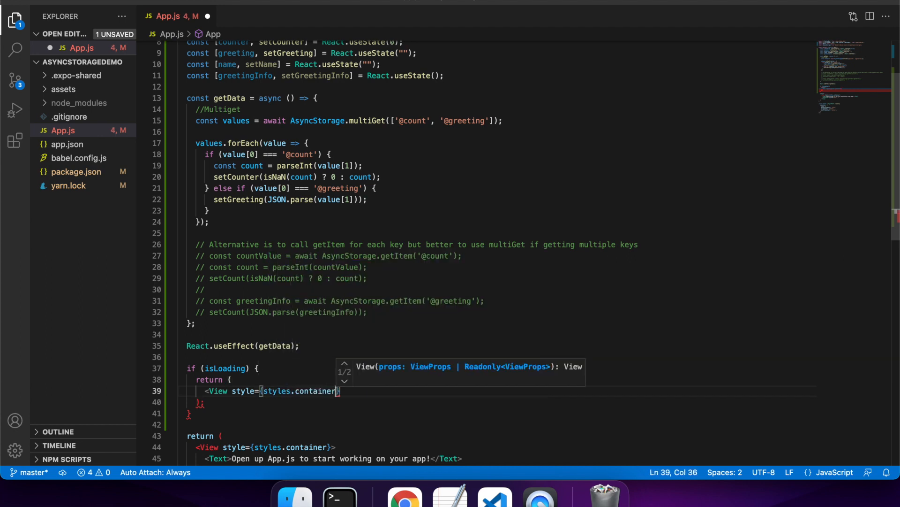
{"action": "key", "text": "Right"}
{"action": "type", "text": ">"}
{"action": "key", "text": "Return"}
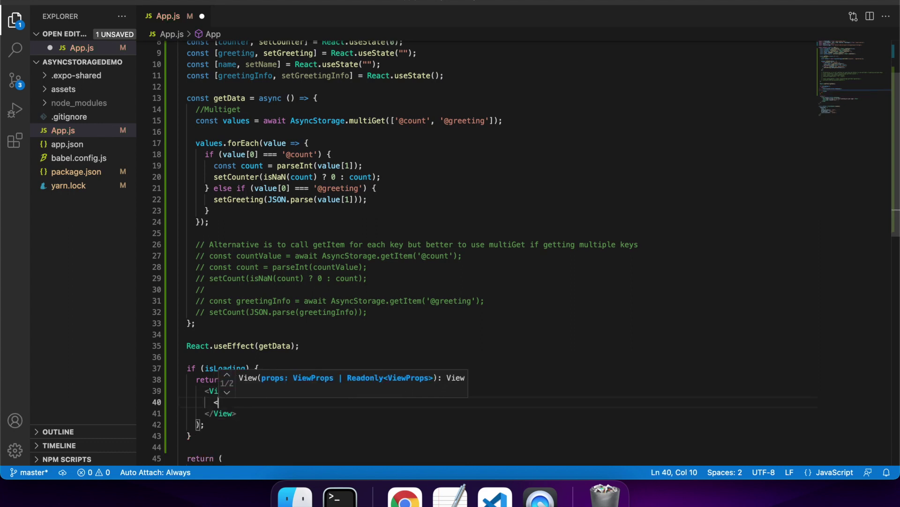
{"action": "type", "text": "<Text"}
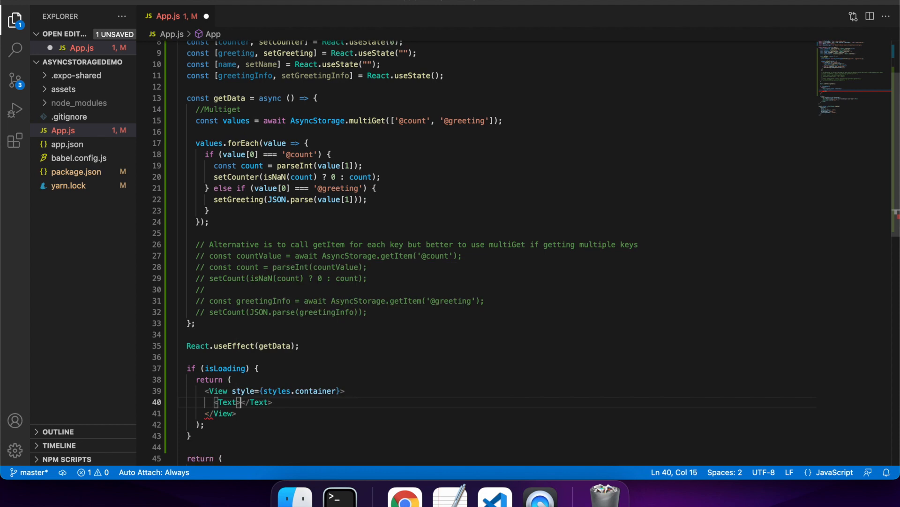
{"action": "type", "text": ">Loading..."}
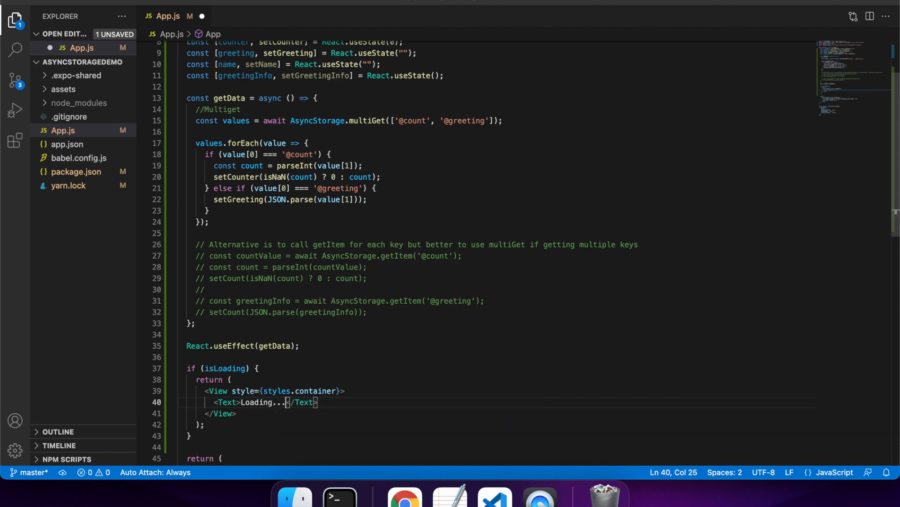
{"action": "scroll", "coordinate": [303, 226], "scroll_direction": "down", "scroll_amount": 5}
{"action": "key", "text": "super+s"}
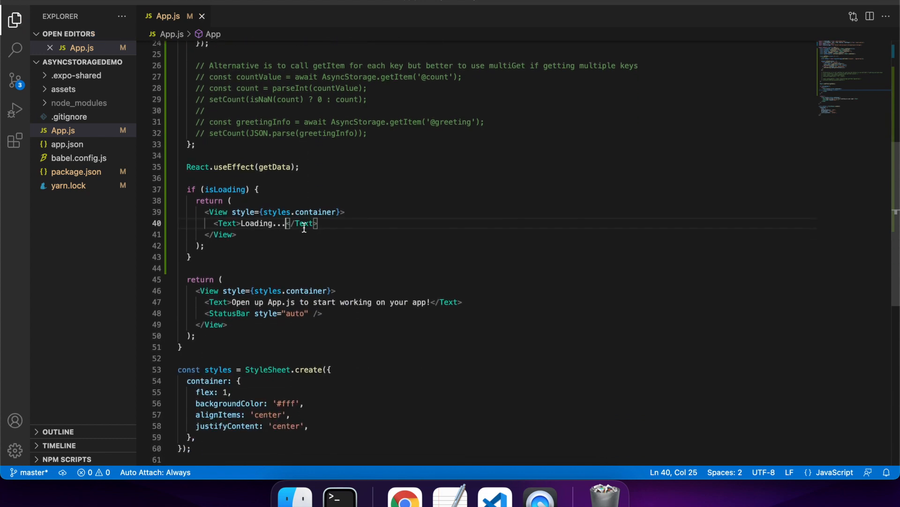
{"action": "left_click", "coordinate": [235, 255]}
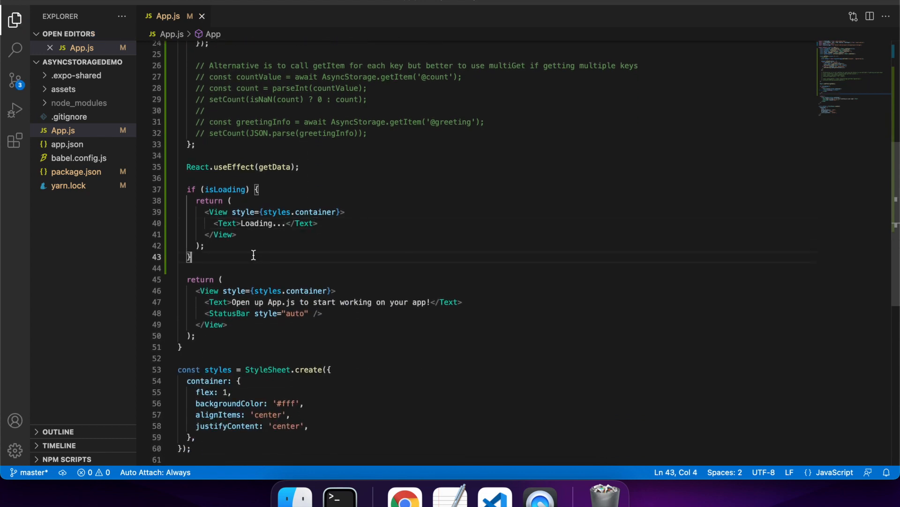
- Start const incrementCounter = async () => { and begin await AsyncStorage inside it
{"action": "key", "text": "Return"}
{"action": "key", "text": "Return"}
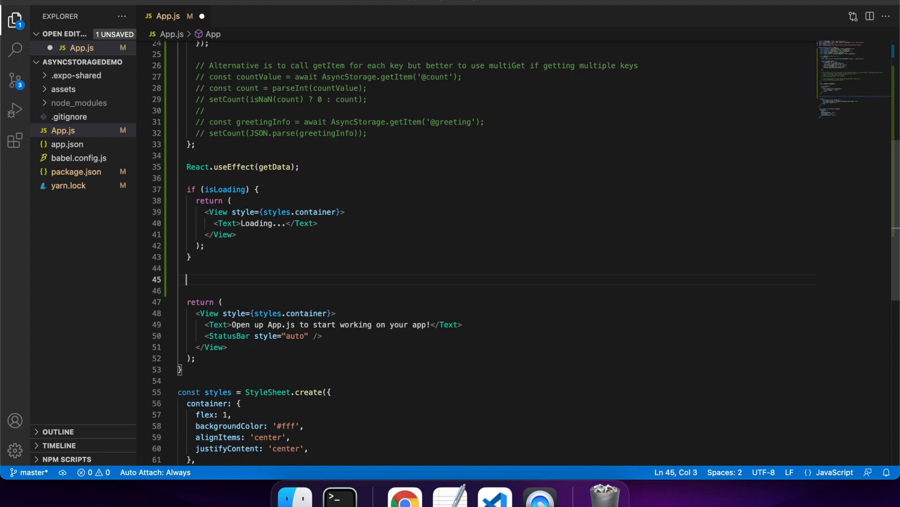
{"action": "type", "text": "const inc"}
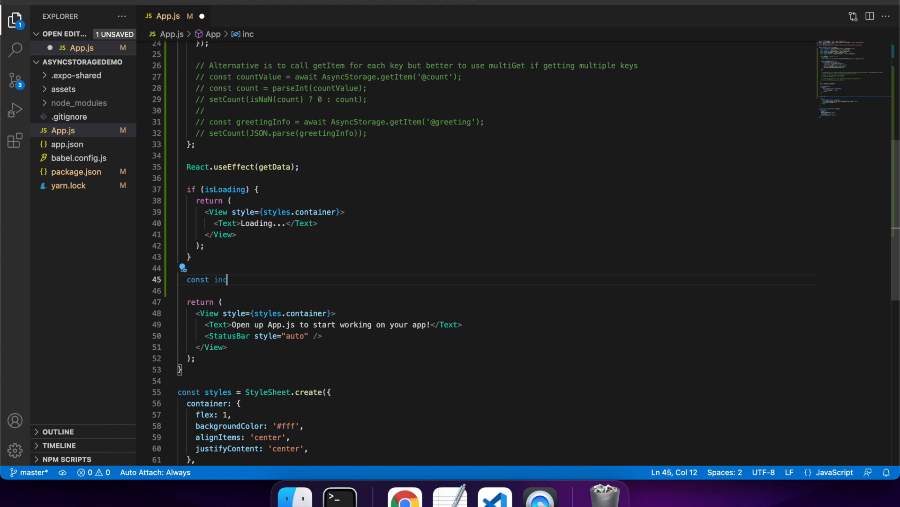
{"action": "type", "text": "ement"}
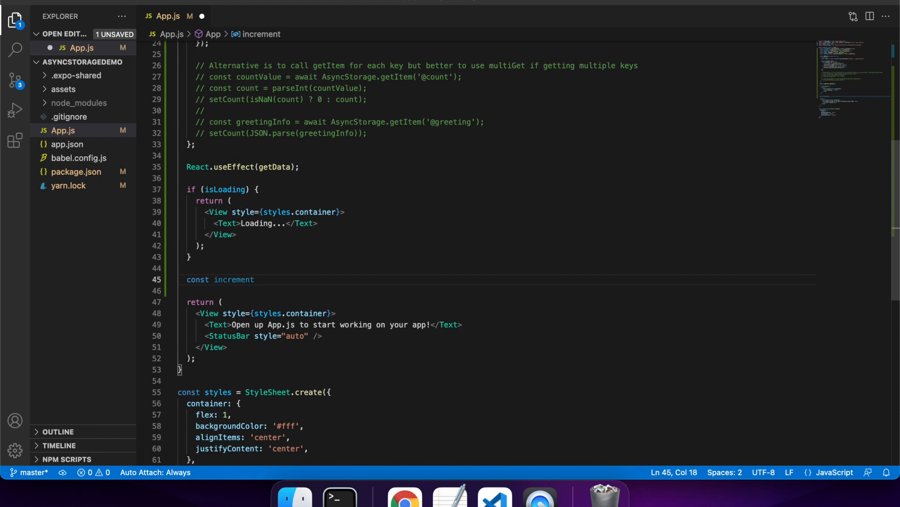
{"action": "type", "text": "Count "}
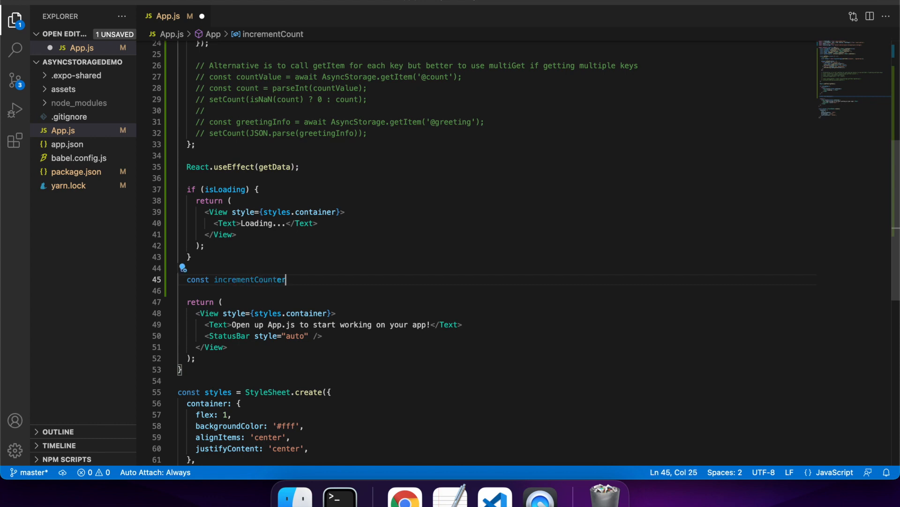
{"action": "type", "text": " ="}
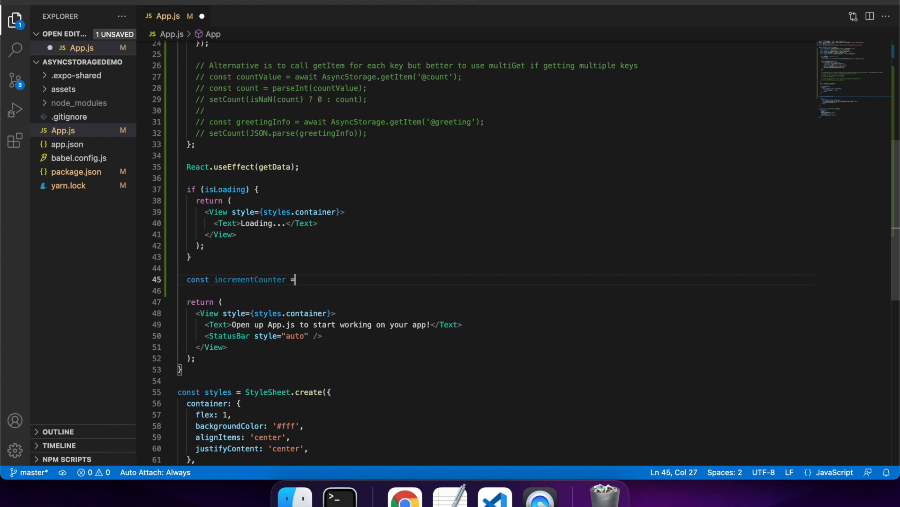
{"action": "type", "text": " async"}
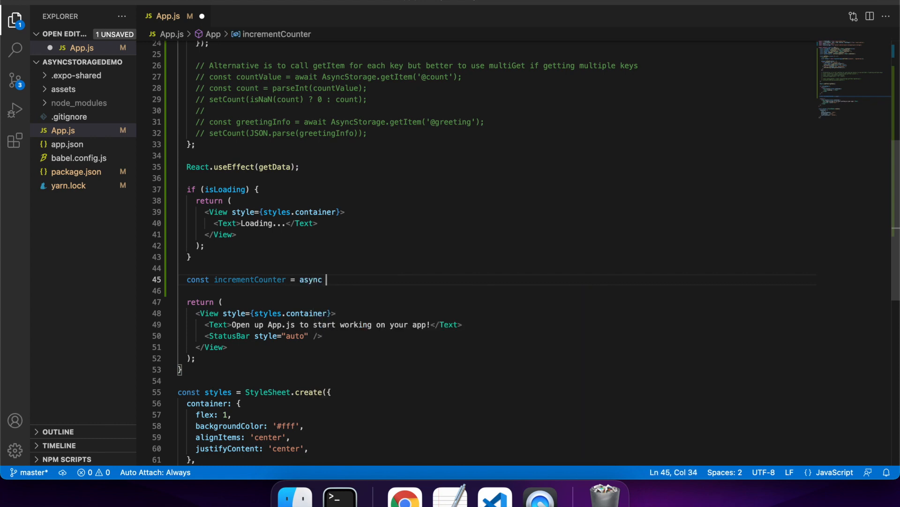
{"action": "type", "text": " () =>"}
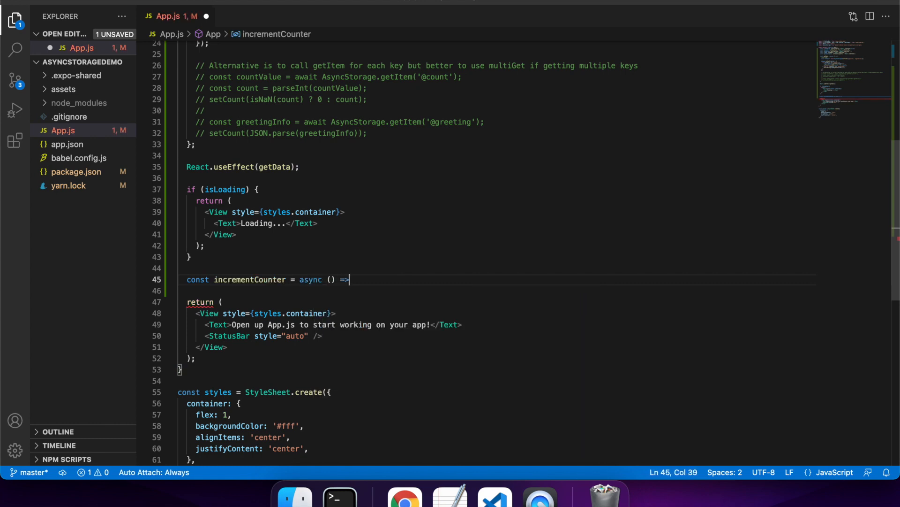
{"action": "type", "text": " {"}
{"action": "key", "text": "Return"}
{"action": "type", "text": "await Asyn"}
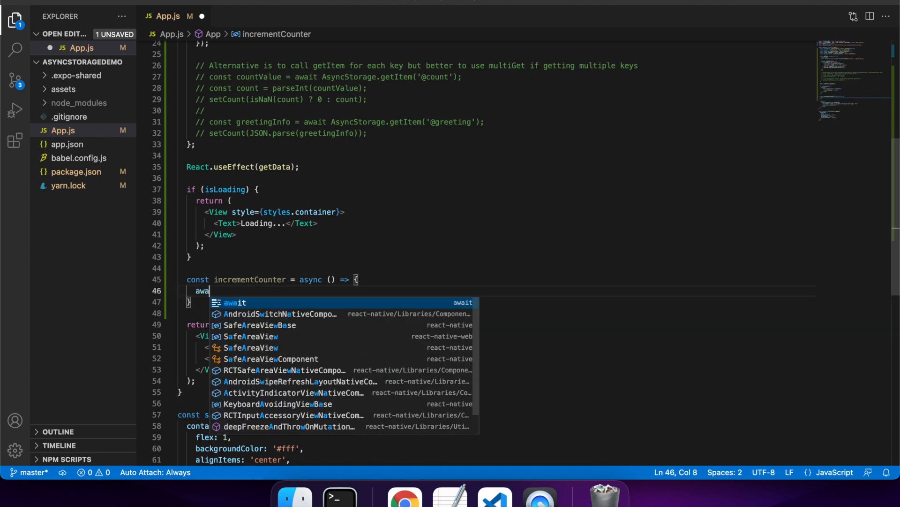
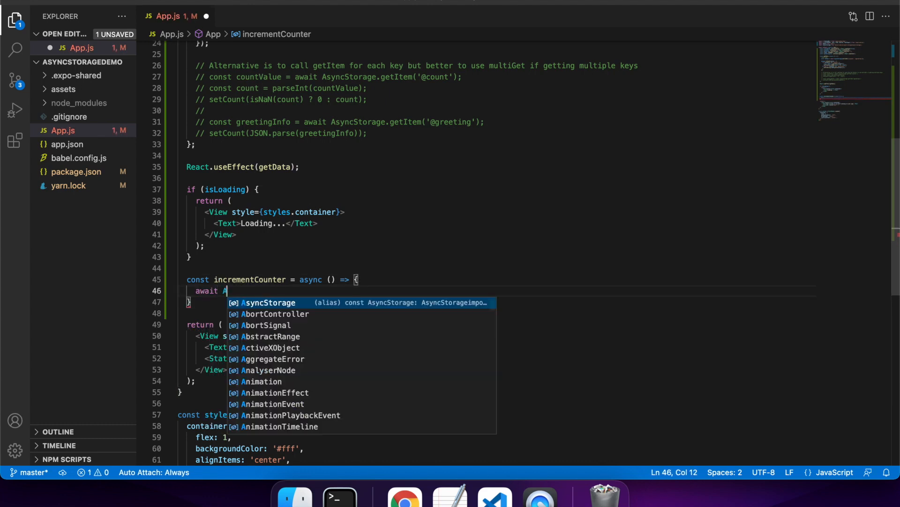
{"action": "type", "text": "syn"}
{"action": "key", "text": "Tab"}
{"action": "type", "text": ".set"}
{"action": "key", "text": "Tab"}
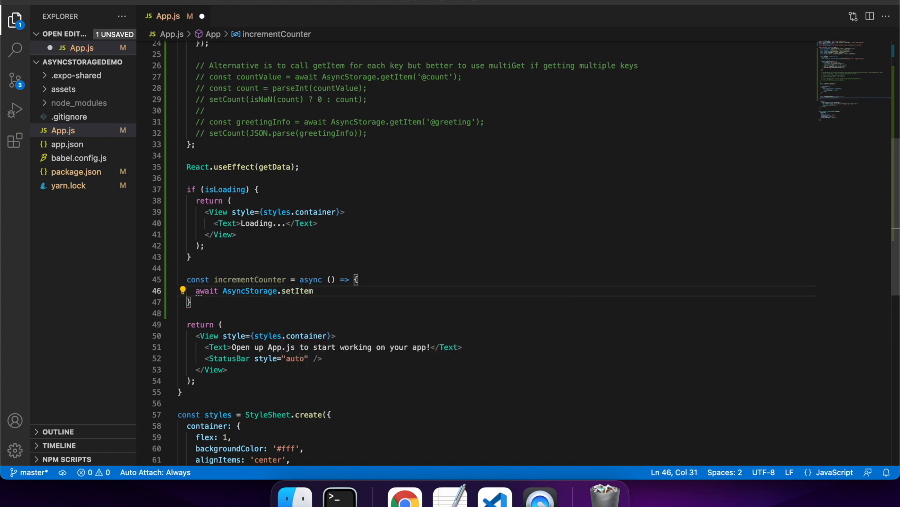
{"action": "type", "text": "('@"}
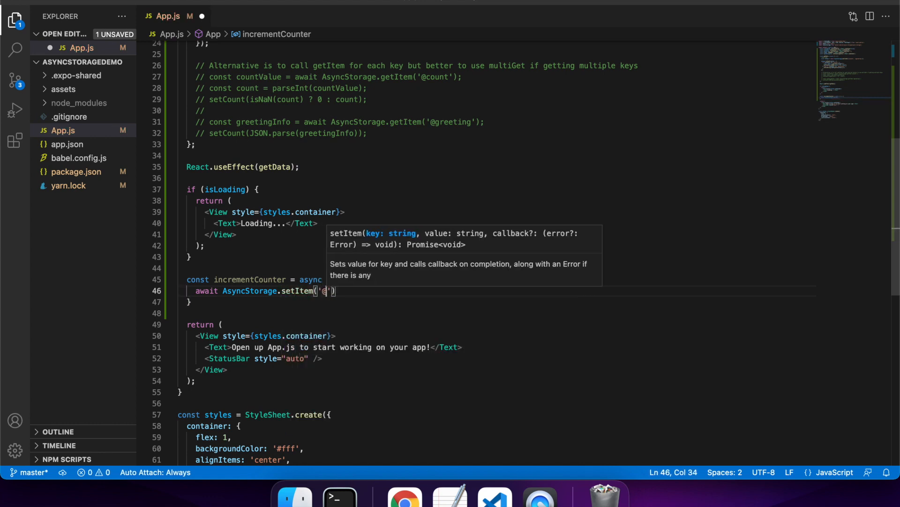
{"action": "type", "text": "a"}
{"action": "key", "text": "BackSpace"}
{"action": "type", "text": "count"}
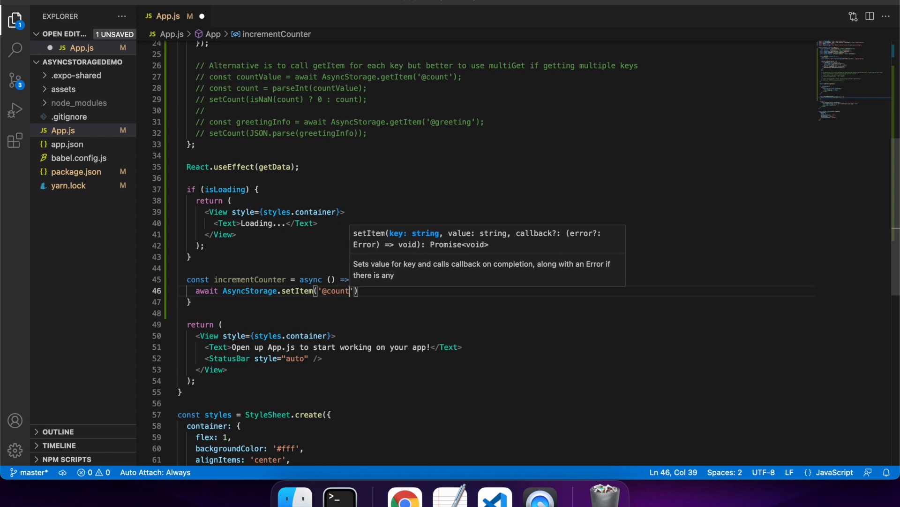
{"action": "key", "text": "Right"}
{"action": "type", "text": ", `"}
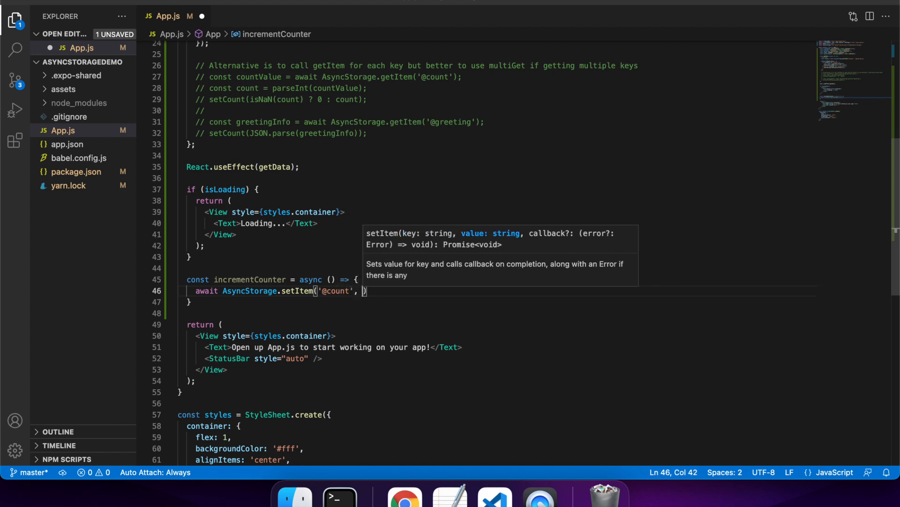
{"action": "type", "text": "${cou"}
{"action": "key", "text": "Tab"}
{"action": "type", "text": "+ "}
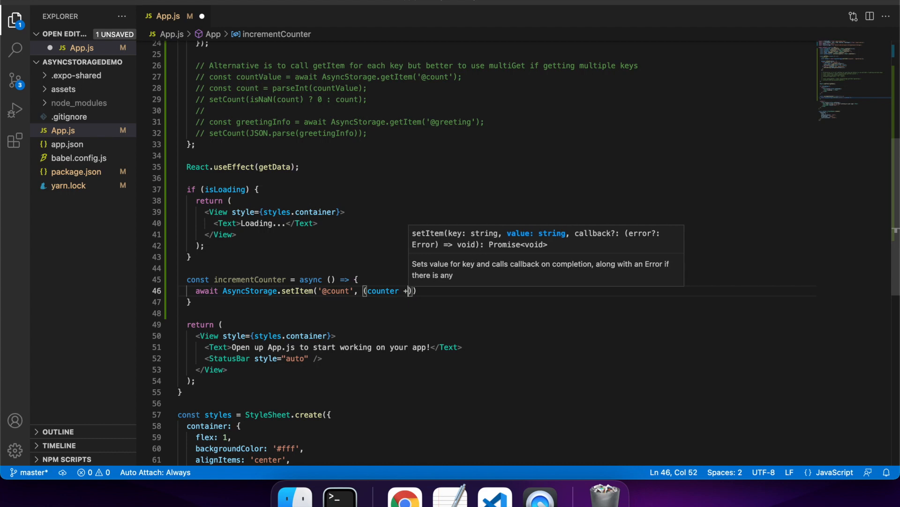
{"action": "type", "text": "1"}
{"action": "key", "text": "Right"}
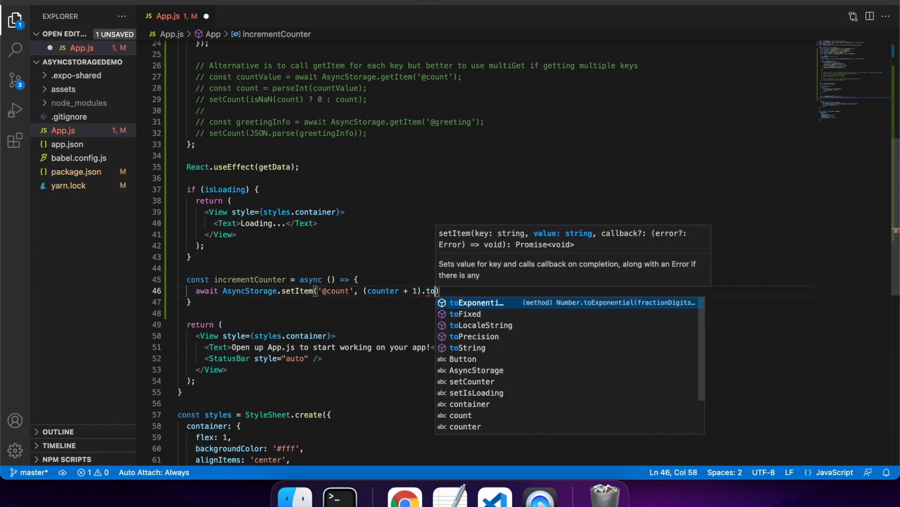
{"action": "type", "text": ".toSt"}
{"action": "key", "text": "Tab"}
{"action": "type", "text": "()"}
{"action": "key", "text": "End"}
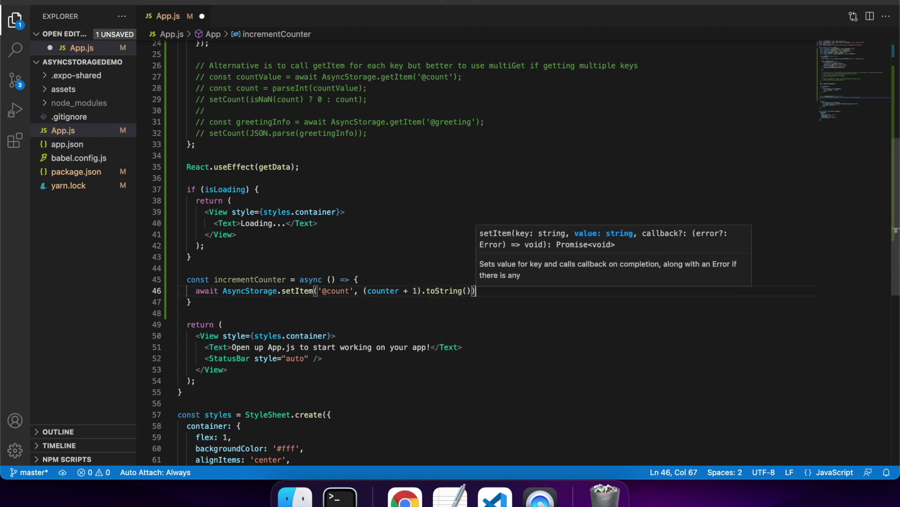
{"action": "type", "text": ";"}
- Add setCounter(counter + 1); on the next line to update the counter state
{"action": "key", "text": "Return"}
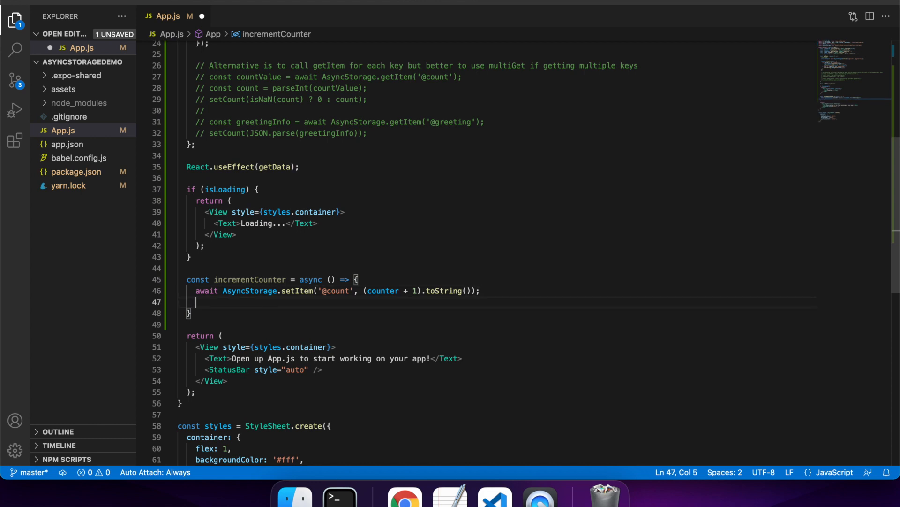
{"action": "type", "text": "etCou"}
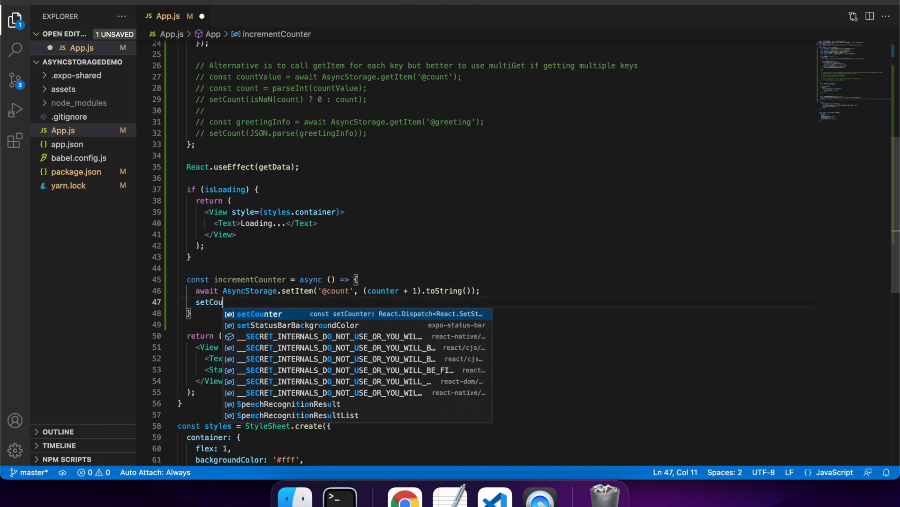
{"action": "key", "text": "Tab"}
{"action": "type", "text": "("}
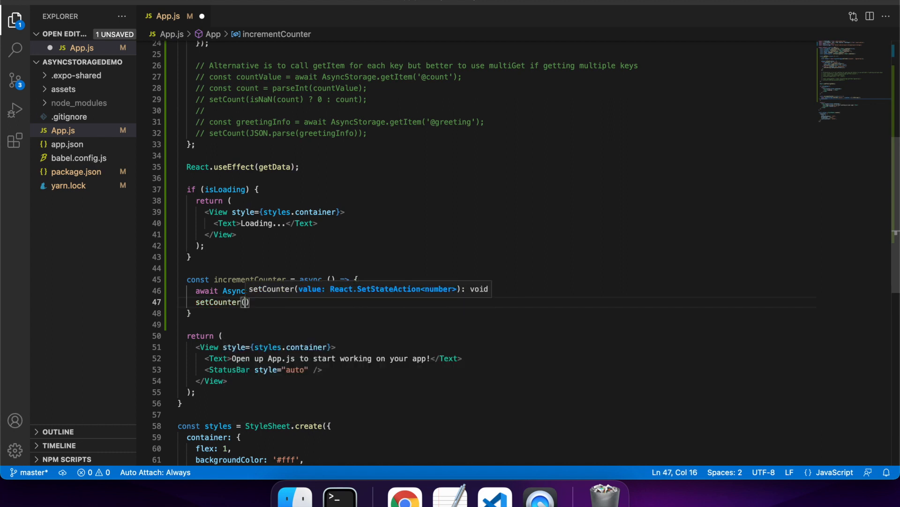
{"action": "type", "text": "cou"}
{"action": "key", "text": "Tab"}
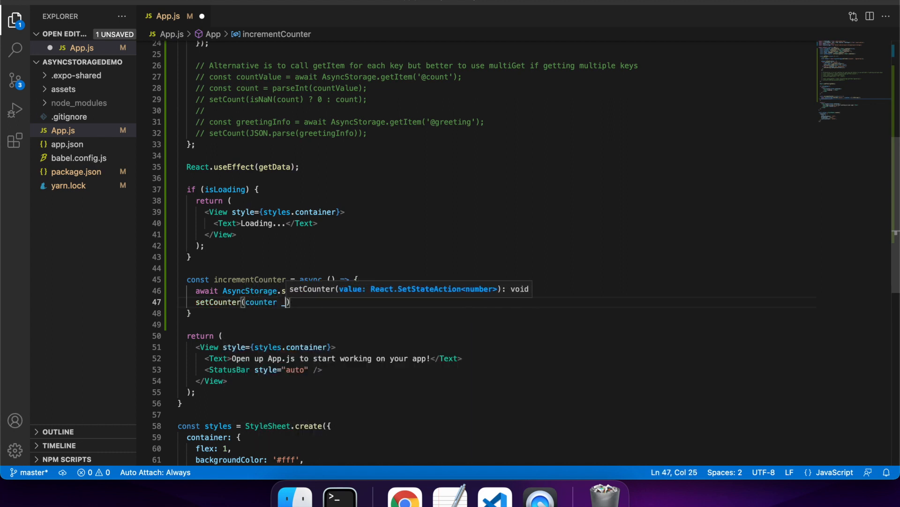
{"action": "type", "text": "+ 1"}
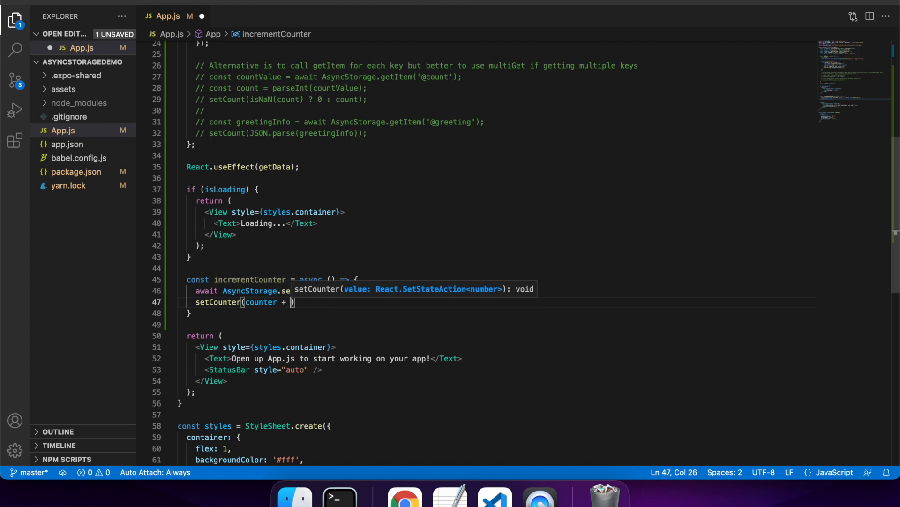
{"action": "type", "text": ");"}
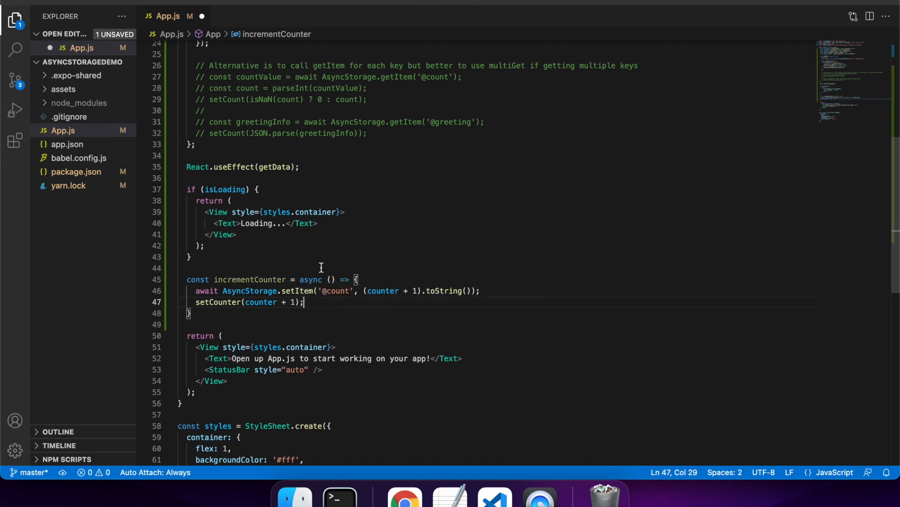
{"action": "scroll", "coordinate": [321, 268], "scroll_direction": "down", "scroll_amount": 3}
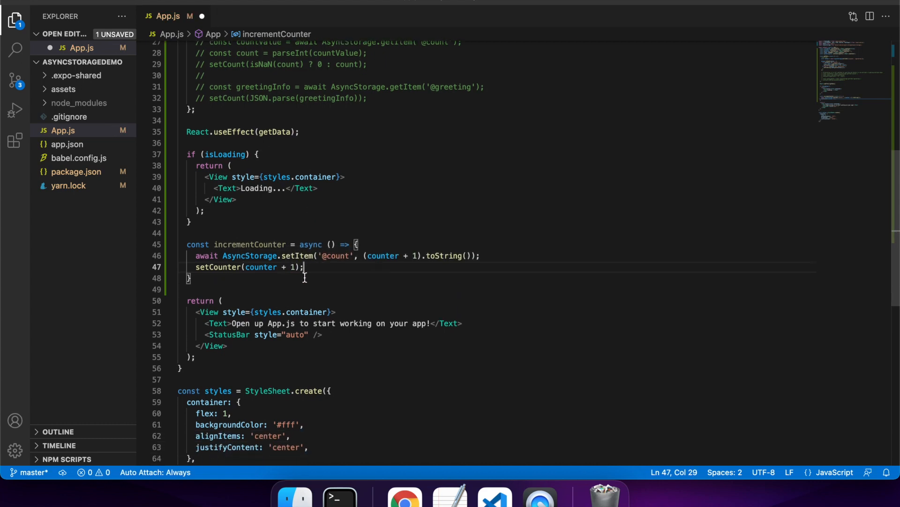
{"action": "mouse_move", "coordinate": [228, 335]}
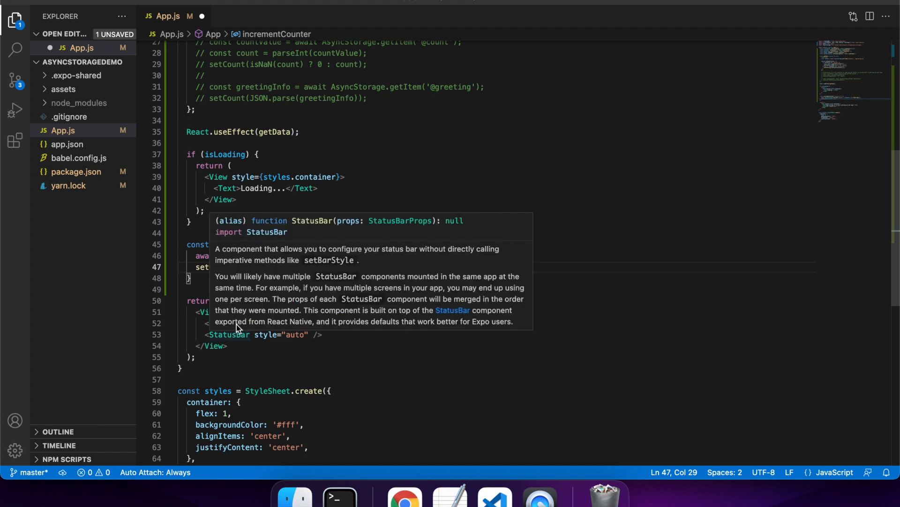
- Replace the placeholder 'Open up App.js…' message with Count: {counter} in the Text element
{"action": "left_click", "coordinate": [232, 328]}
{"action": "left_click_drag", "start_coordinate": [232, 323], "coordinate": [426, 318]}
{"action": "key", "text": "BackSpace"}
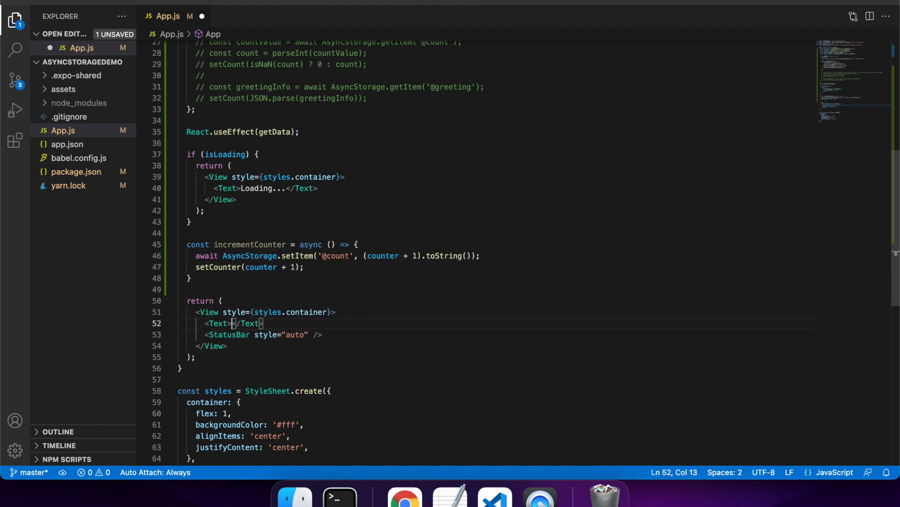
{"action": "type", "text": "Count: "}
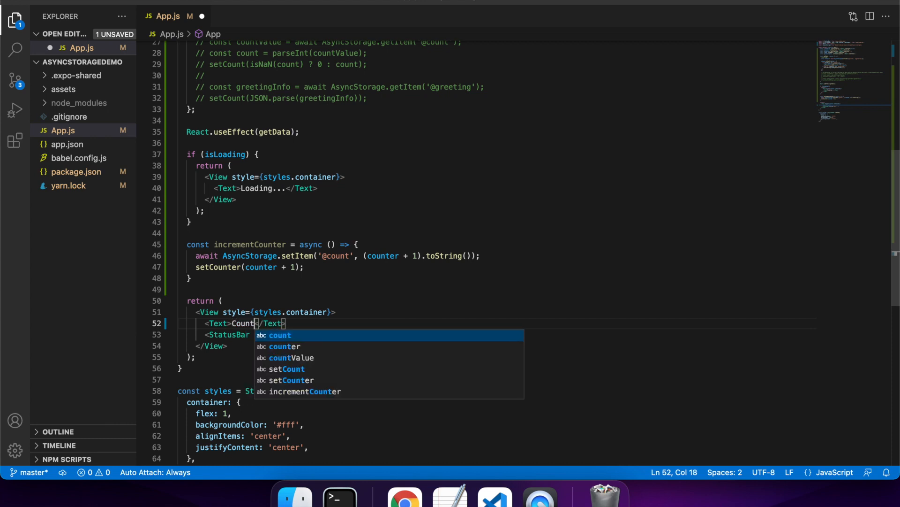
{"action": "type", "text": "{counter"}
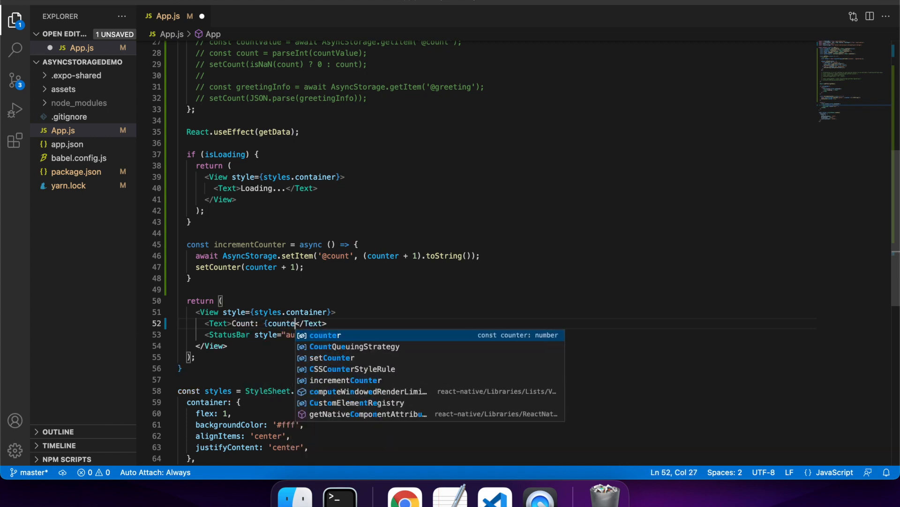
{"action": "key", "text": "Escape"}
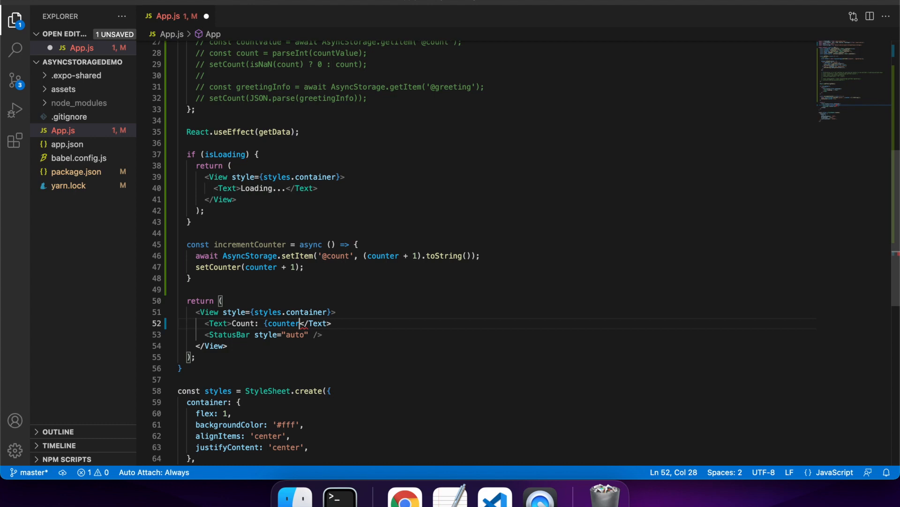
{"action": "type", "text": "}"}
{"action": "key", "text": "Right"}
{"action": "key", "text": "Right"}
{"action": "key", "text": "Right"}
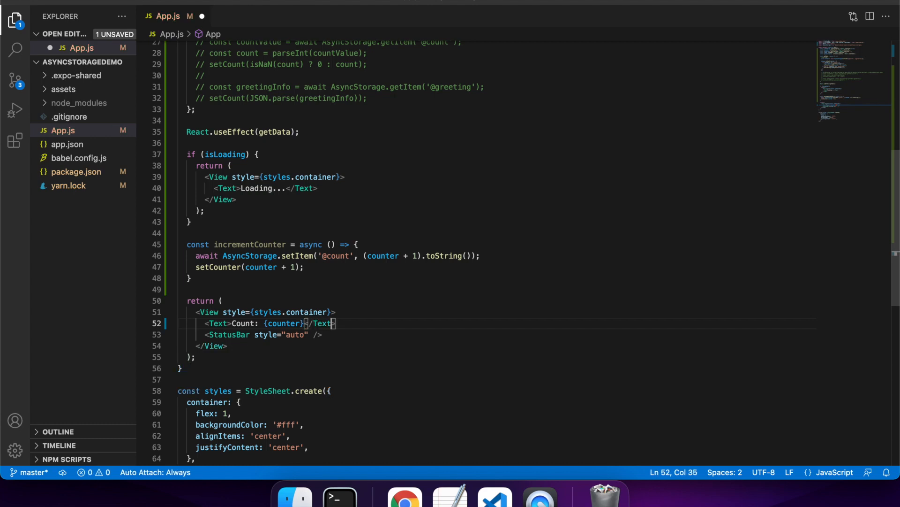
- Add <Button title="Increment Count" onPress={incrementCounter} /> below the count text
{"action": "key", "text": "Return"}
{"action": "type", "text": "<V"}
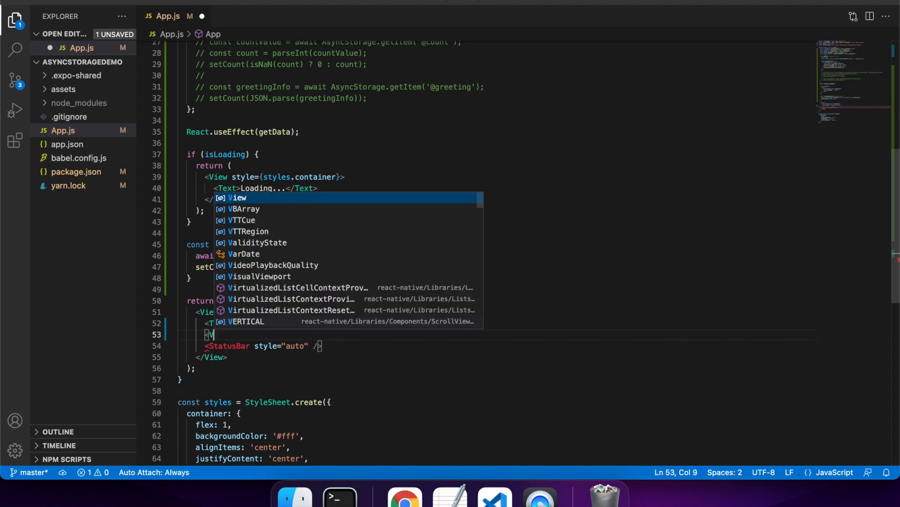
{"action": "type", "text": "Native"}
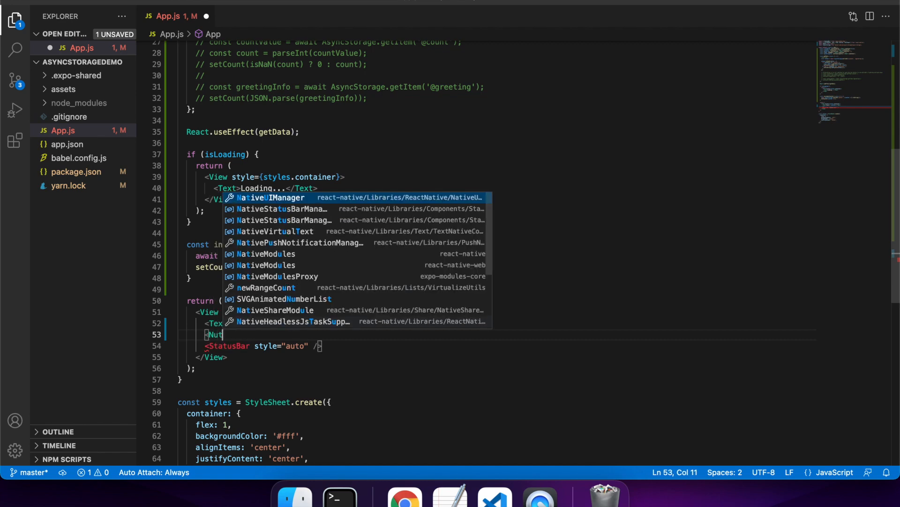
{"action": "key", "text": "BackSpace"}
{"action": "key", "text": "BackSpace"}
{"action": "key", "text": "BackSpace"}
{"action": "key", "text": "BackSpace"}
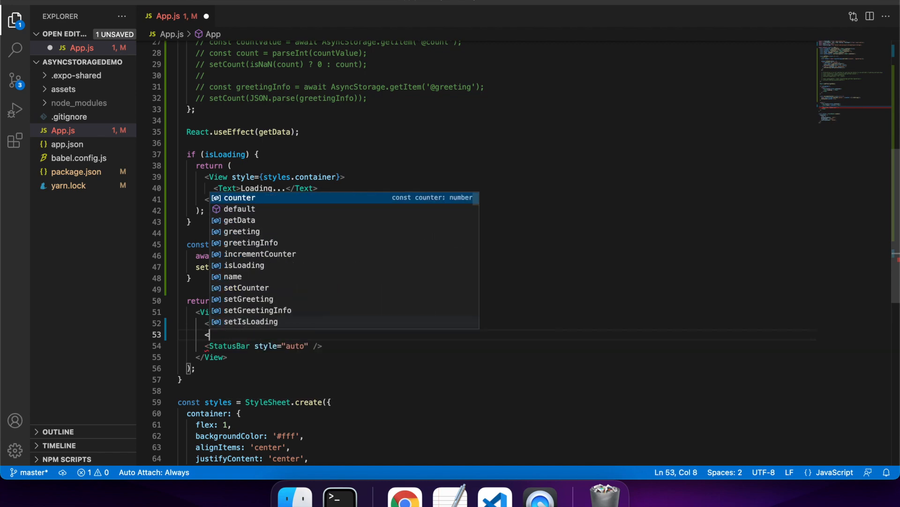
{"action": "type", "text": "Button "}
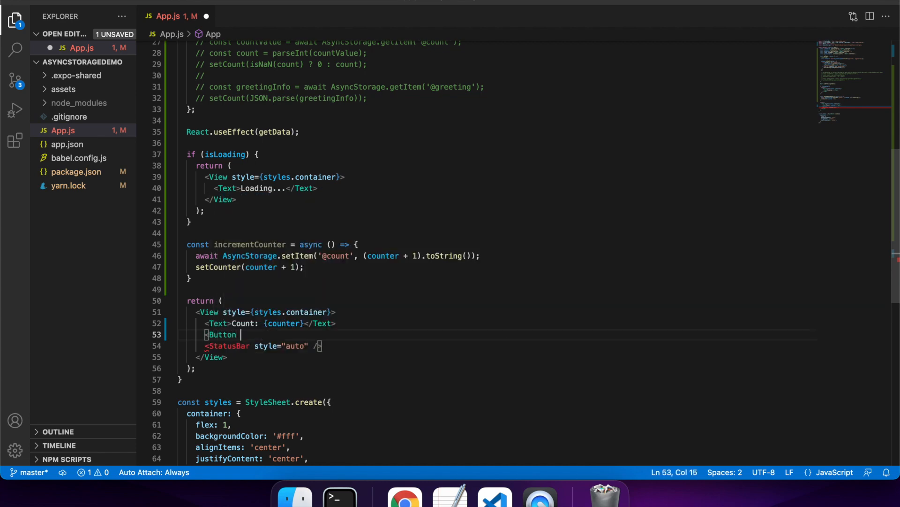
{"action": "type", "text": "title"}
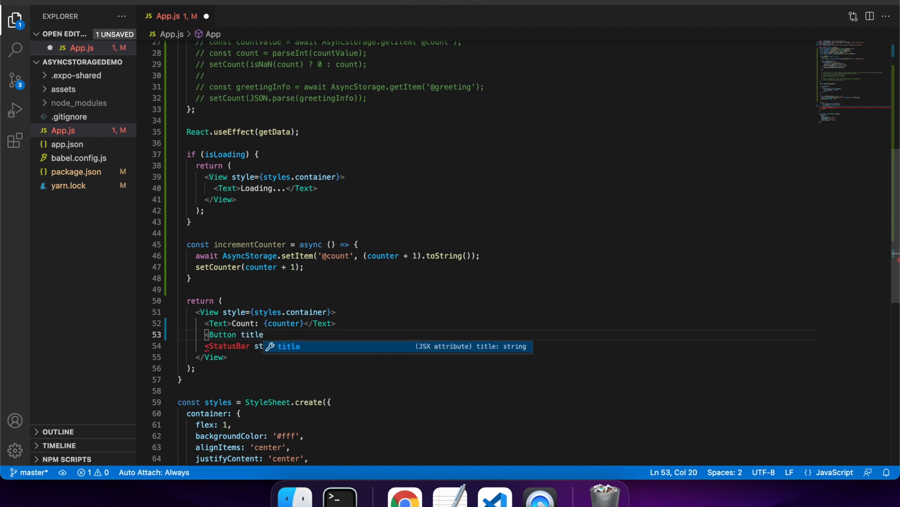
{"action": "type", "text": "=\"Int"}
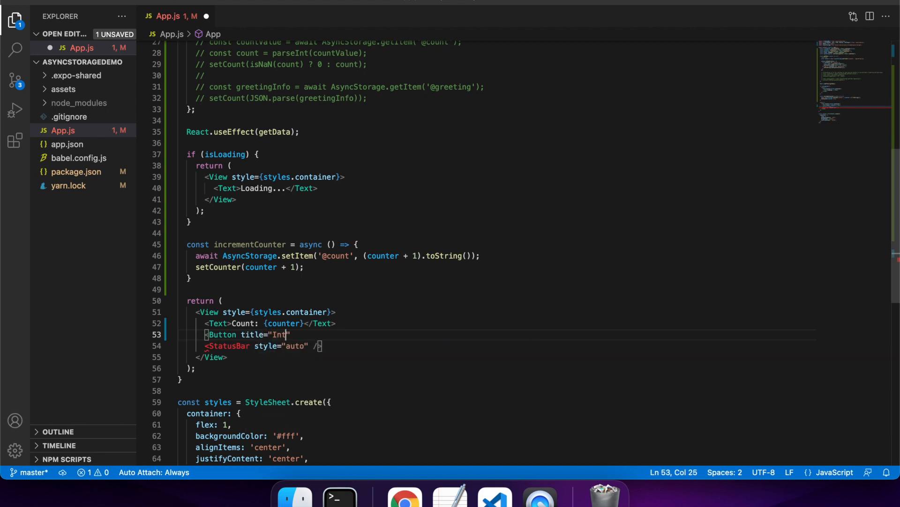
{"action": "type", "text": "crement "}
{"action": "type", "text": "Bu"}
{"action": "key", "text": "BackSpace"}
{"action": "key", "text": "BackSpace"}
{"action": "type", "text": "Count"}
{"action": "key", "text": "Right"}
{"action": "type", "text": "on"}
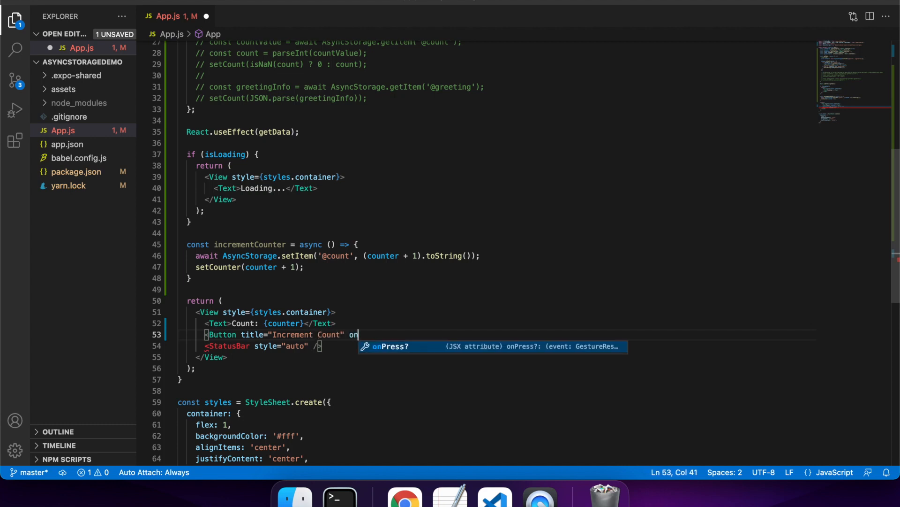
{"action": "type", "text": "Press={"}
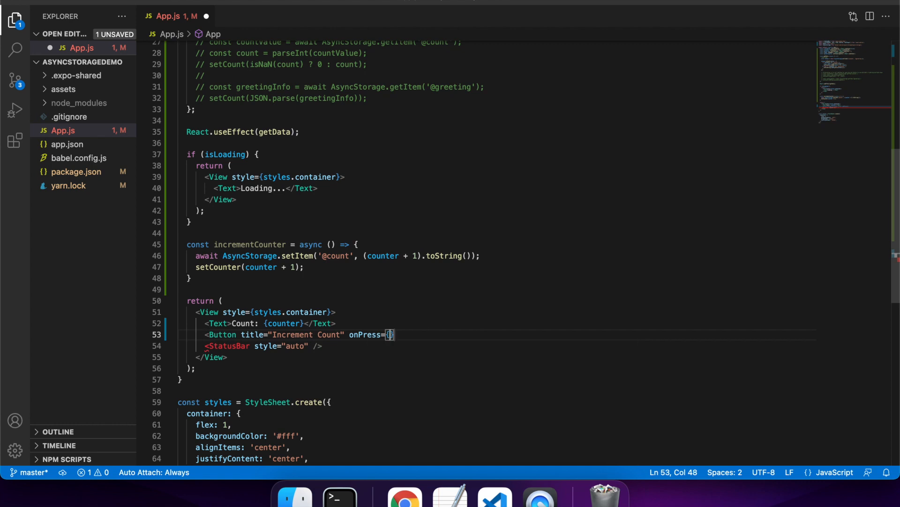
{"action": "type", "text": "incr"}
{"action": "type", "text": "ementCount"}
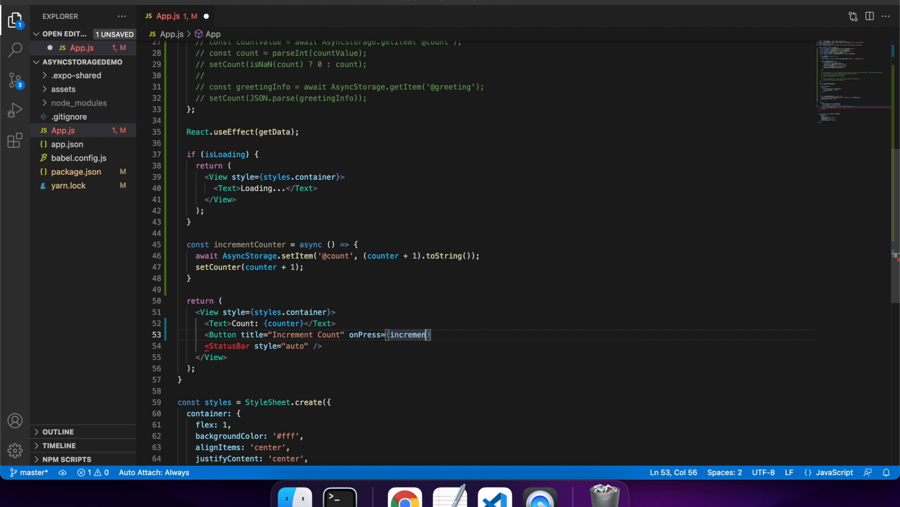
{"action": "type", "text": "er} />"}
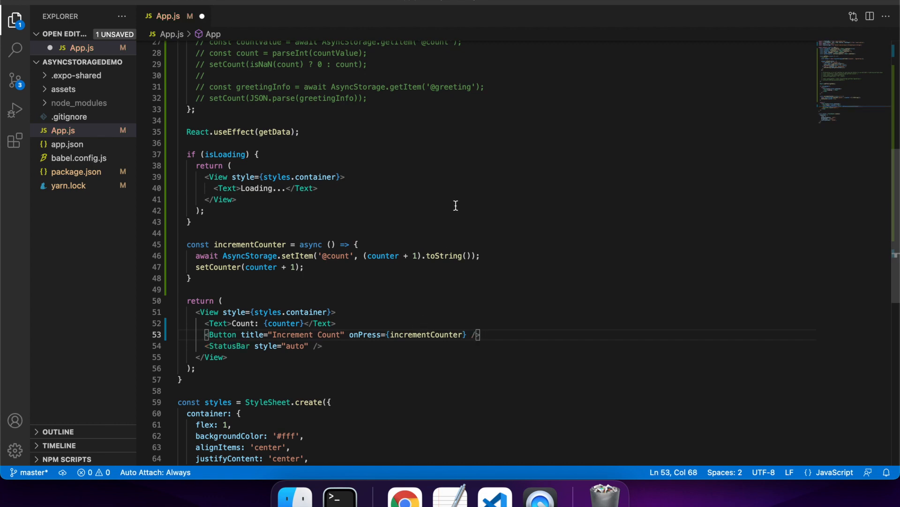
{"action": "scroll", "coordinate": [415, 201], "scroll_direction": "down", "scroll_amount": 2}
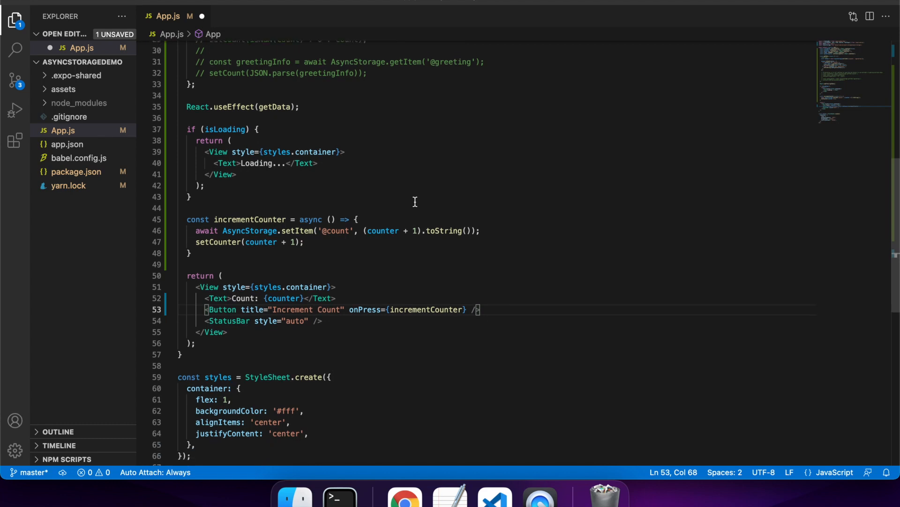
{"action": "key", "text": "Return"}
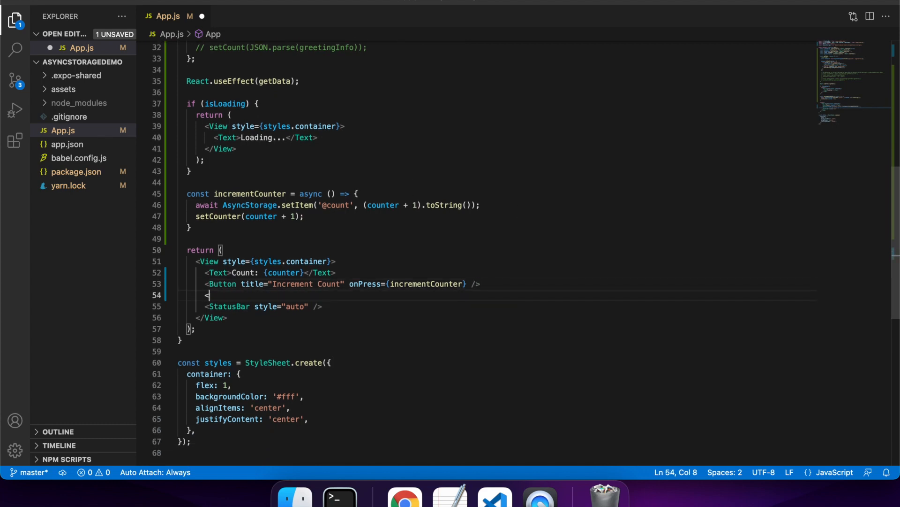
{"action": "type", "text": "<View"}
- Add a self-closing <View style={styles.divider} /> below the button
{"action": "key", "text": "Escape"}
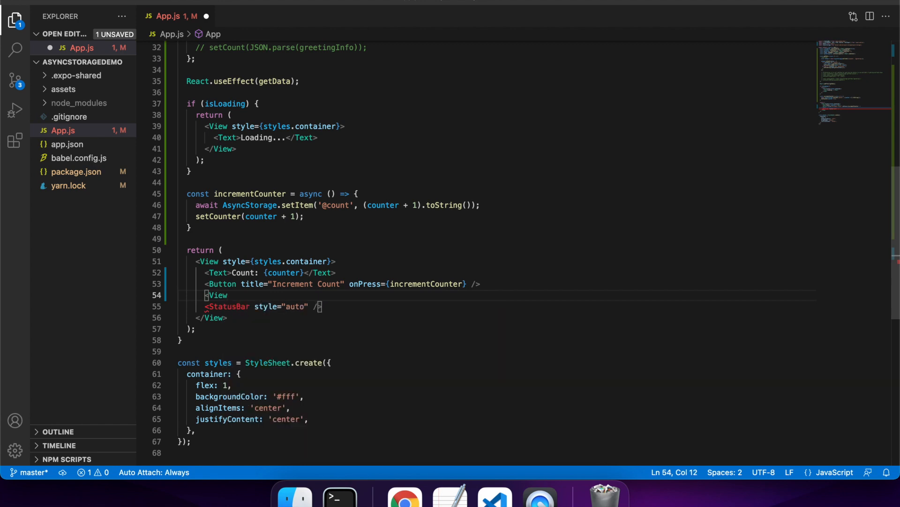
{"action": "type", "text": "style"}
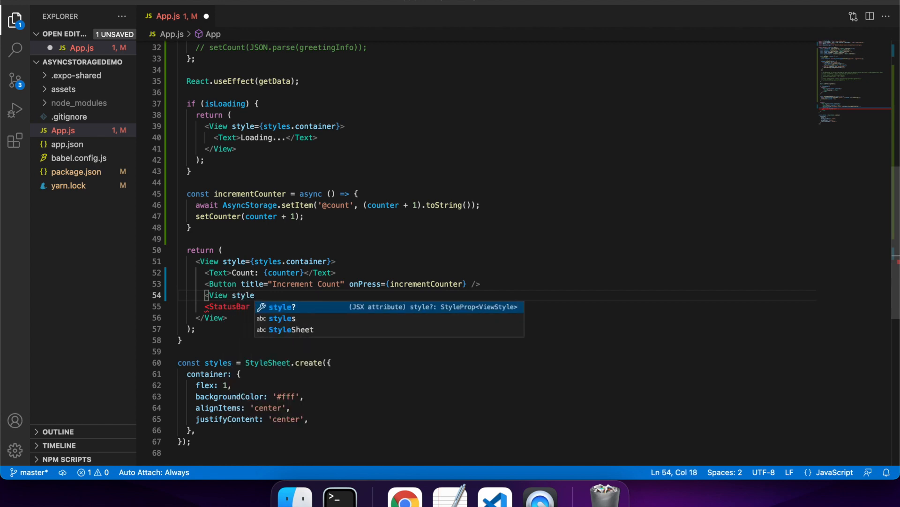
{"action": "type", "text": "={styles."}
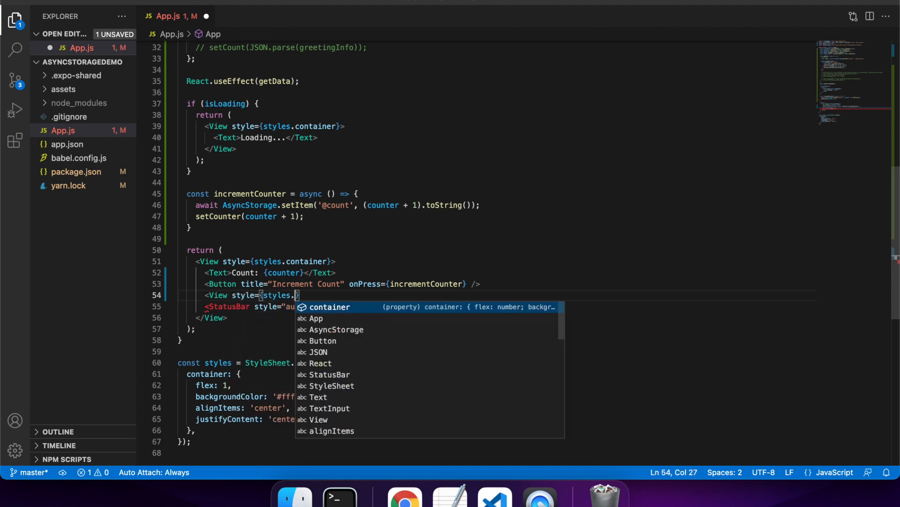
{"action": "type", "text": "divi"}
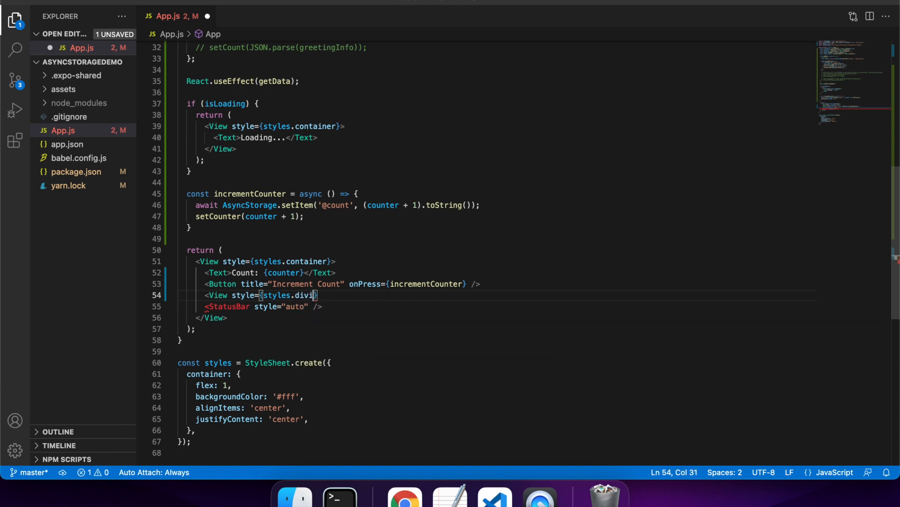
{"action": "type", "text": "der"}
{"action": "key", "text": "Right"}
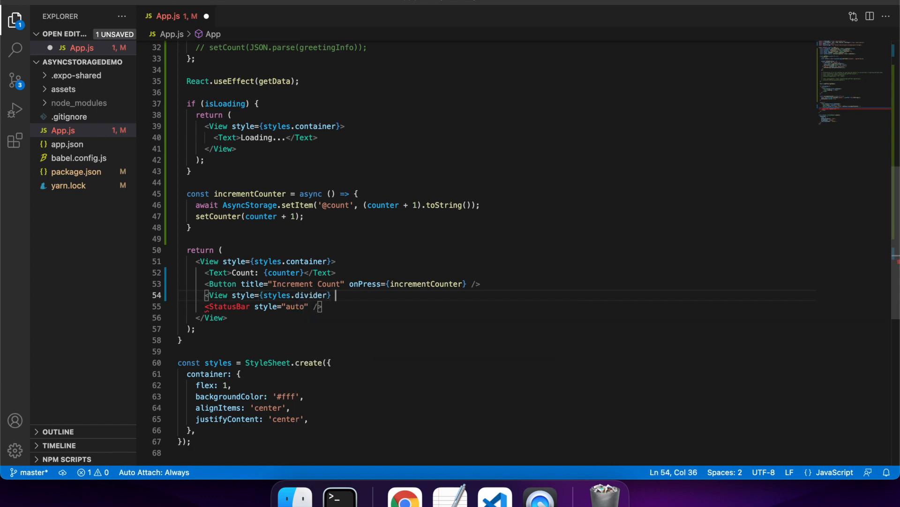
{"action": "type", "text": "/ />"}
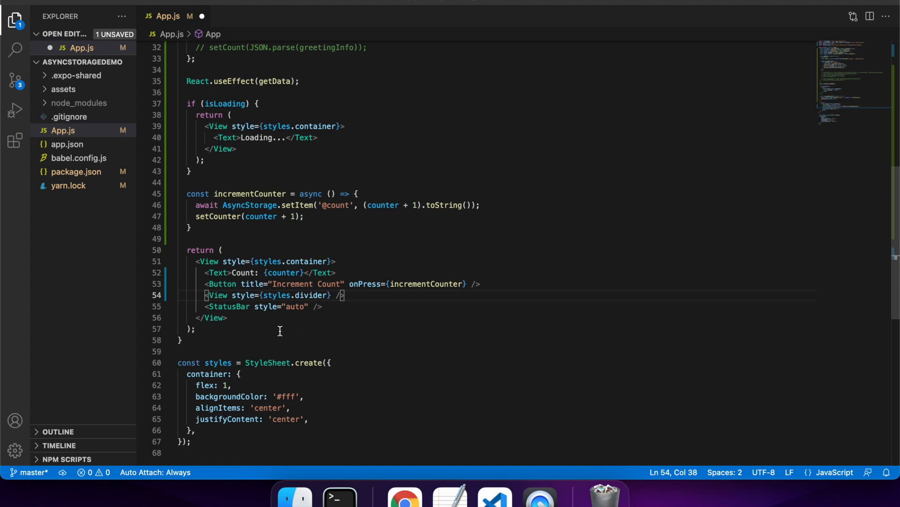
- Define a divider style with padding: 8 in the StyleSheet after container
{"action": "left_click", "coordinate": [213, 430]}
{"action": "key", "text": "Return"}
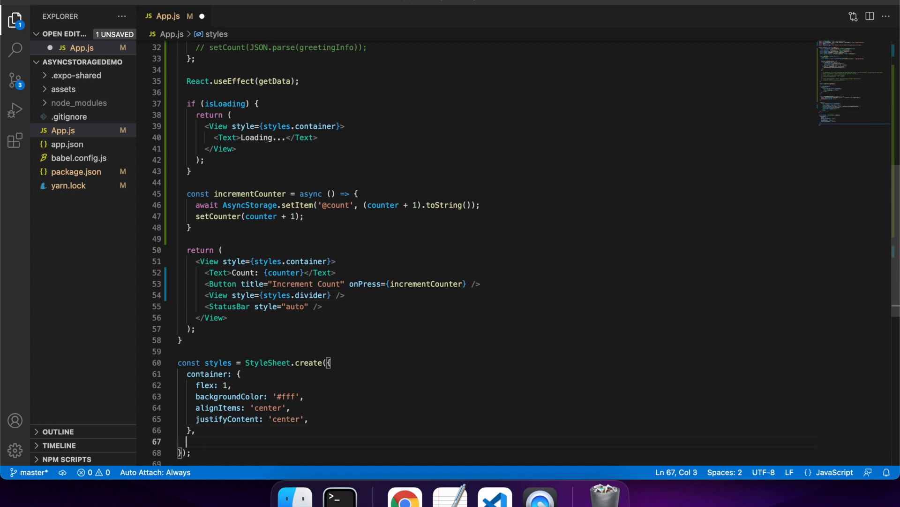
{"action": "type", "text": "divider"}
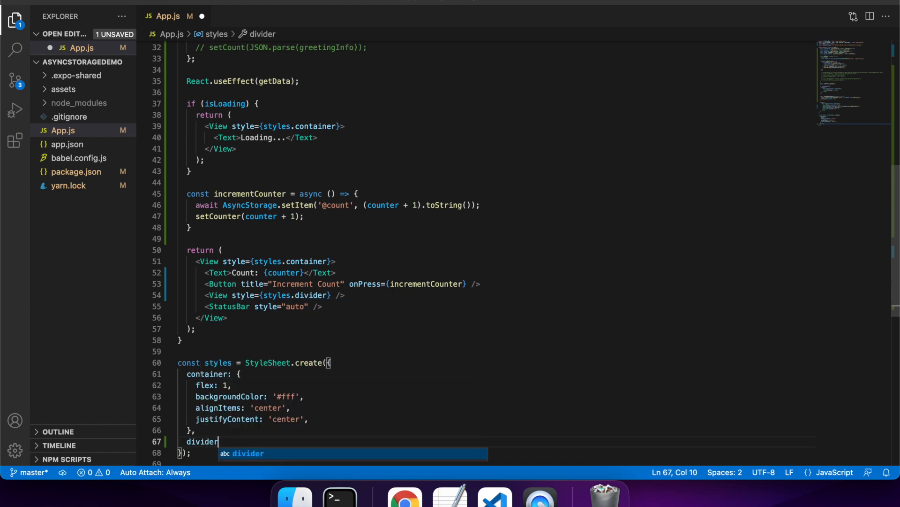
{"action": "type", "text": ": {"}
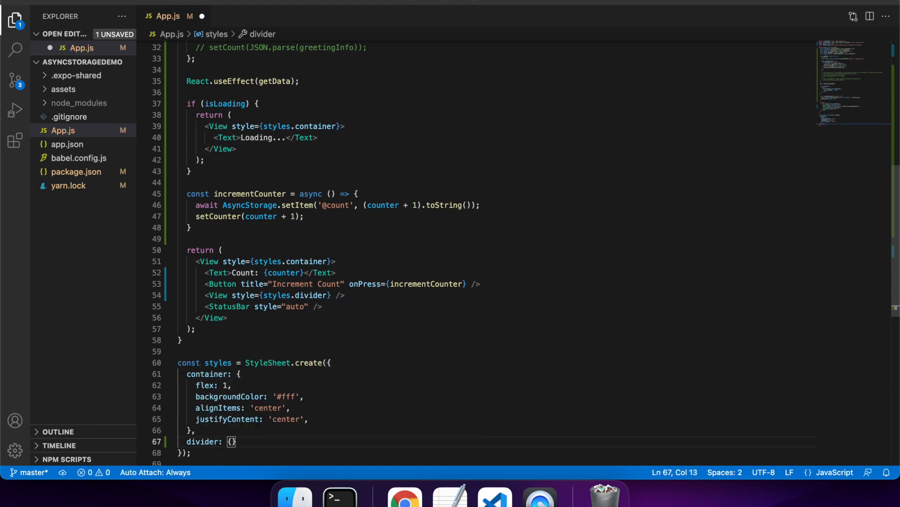
{"action": "key", "text": "Return"}
{"action": "type", "text": "padding"}
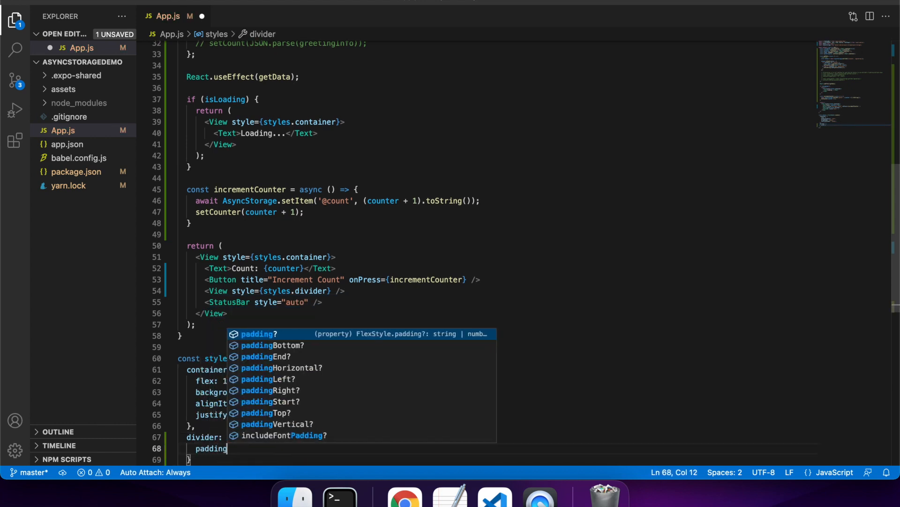
{"action": "type", "text": ": 9"}
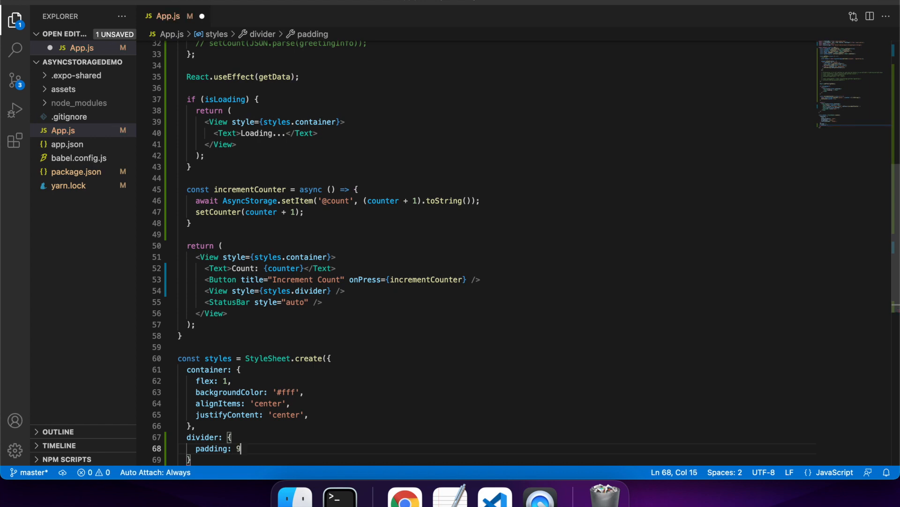
{"action": "key", "text": "BackSpace"}
{"action": "type", "text": "8"}
{"action": "scroll", "coordinate": [280, 412], "scroll_direction": "up", "scroll_amount": 1}
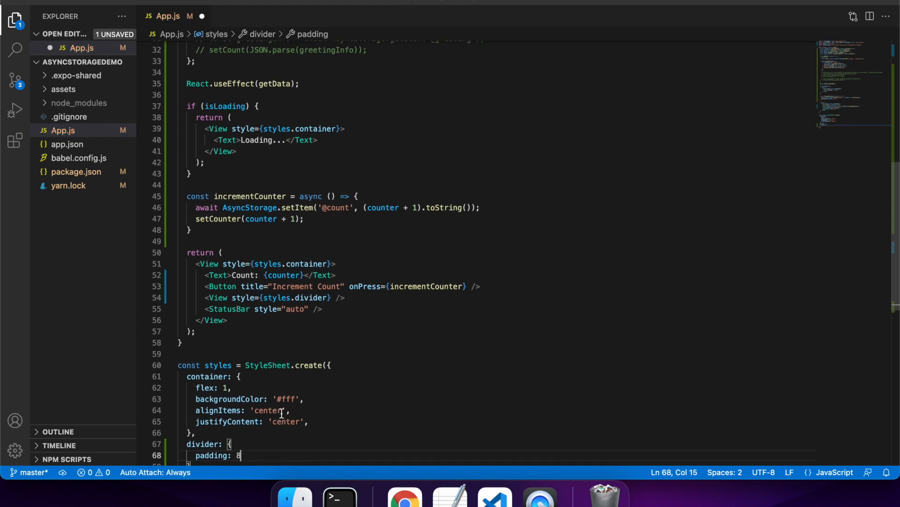
{"action": "scroll", "coordinate": [281, 411], "scroll_direction": "up", "scroll_amount": 1}
{"action": "left_click", "coordinate": [351, 318]}
- Add <Text>Saved Greeting:</Text> below the divider and start a new line beneath it
{"action": "key", "text": "Return"}
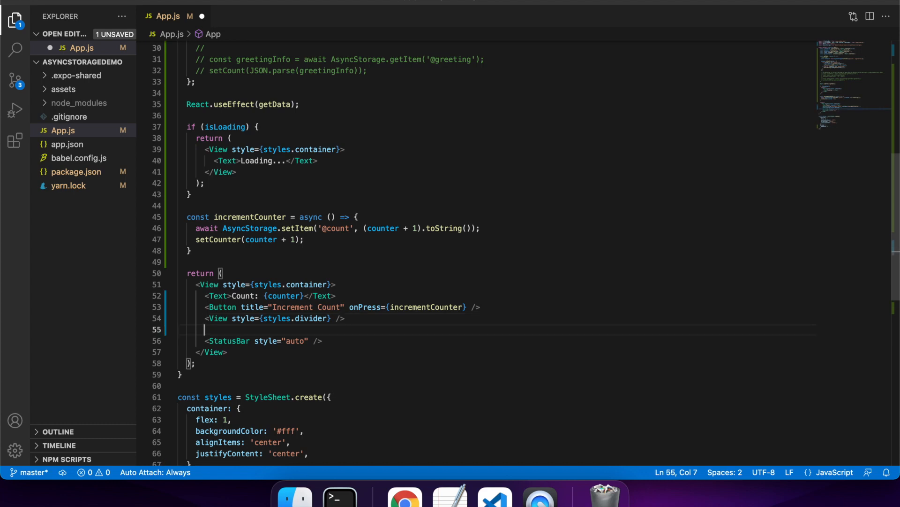
{"action": "type", "text": "<Text"}
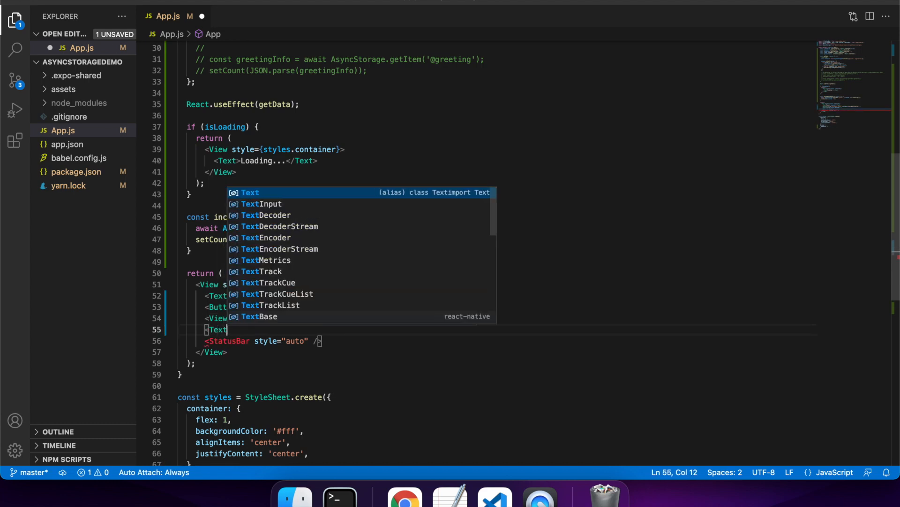
{"action": "key", "text": "BackSpace"}
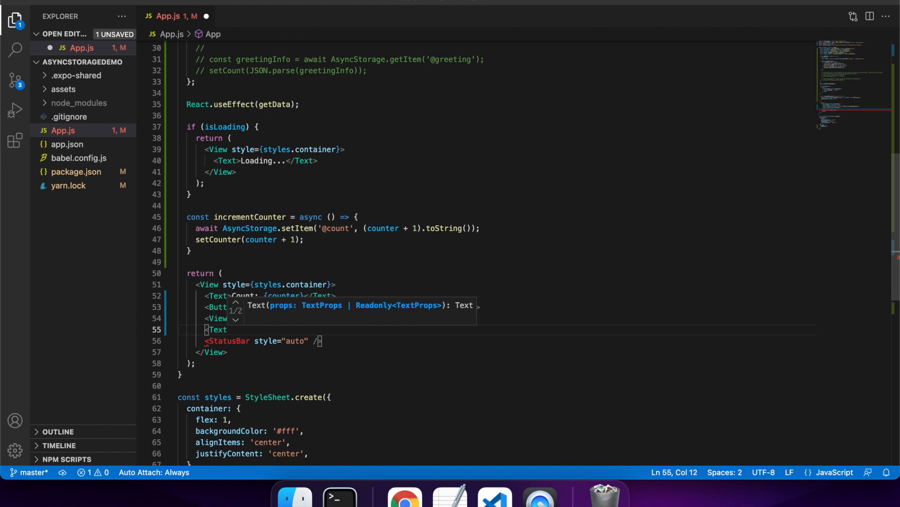
{"action": "type", "text": ">"}
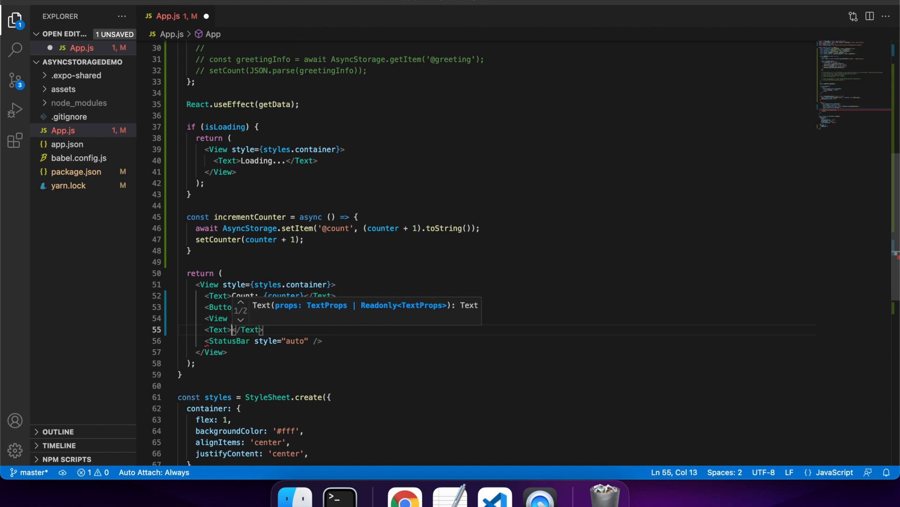
{"action": "type", "text": "Saced"}
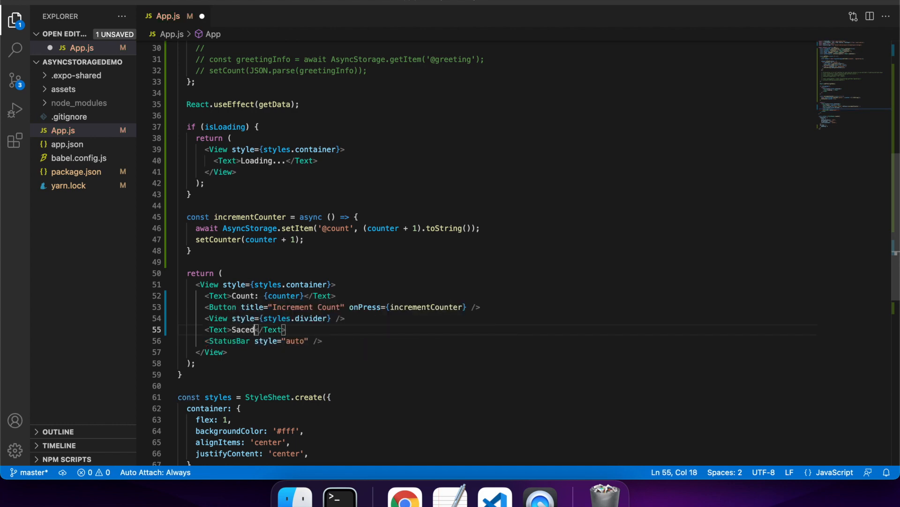
{"action": "key", "text": "BackSpace"}
{"action": "key", "text": "BackSpace"}
{"action": "key", "text": "BackSpace"}
{"action": "type", "text": "ved Gr"}
{"action": "type", "text": "eeting"}
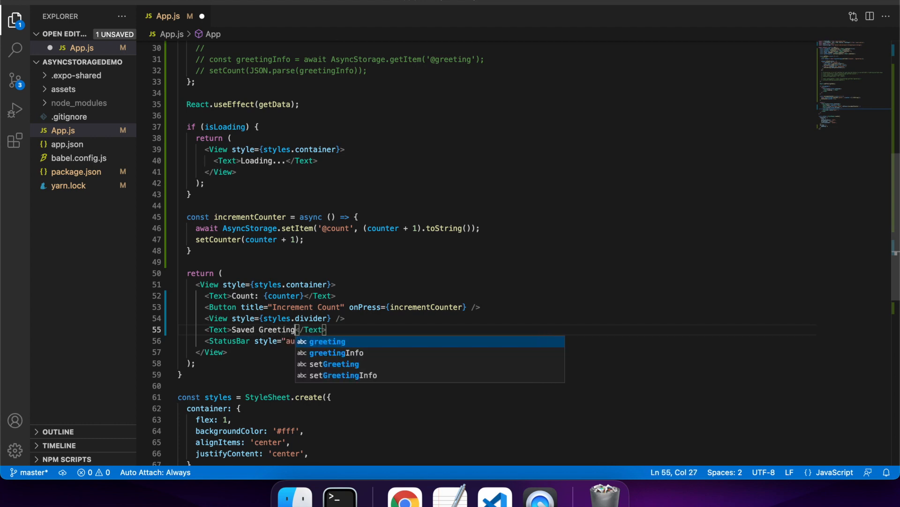
{"action": "type", "text": ":"}
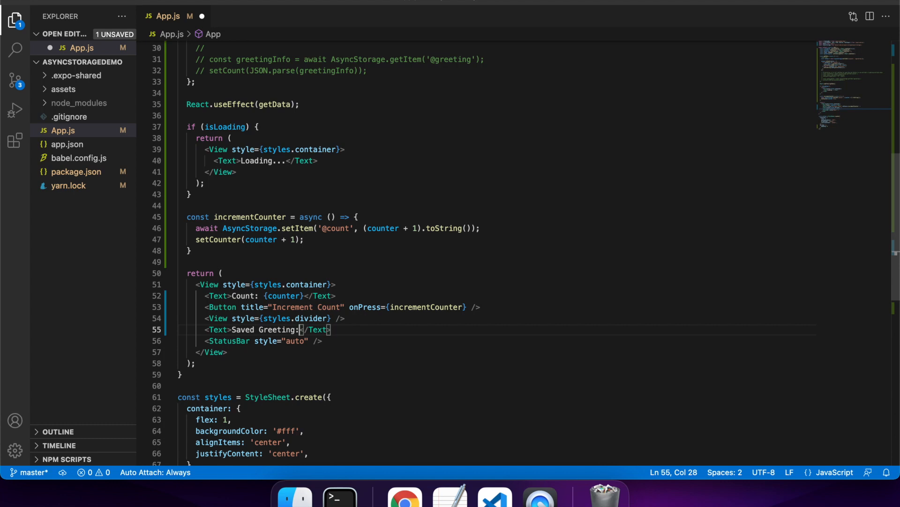
{"action": "key", "text": "Right"}
{"action": "key", "text": "Right"}
{"action": "key", "text": "Right"}
{"action": "key", "text": "Right"}
{"action": "key", "text": "Right"}
{"action": "key", "text": "Return"}
{"action": "type", "text": "<Tex"}
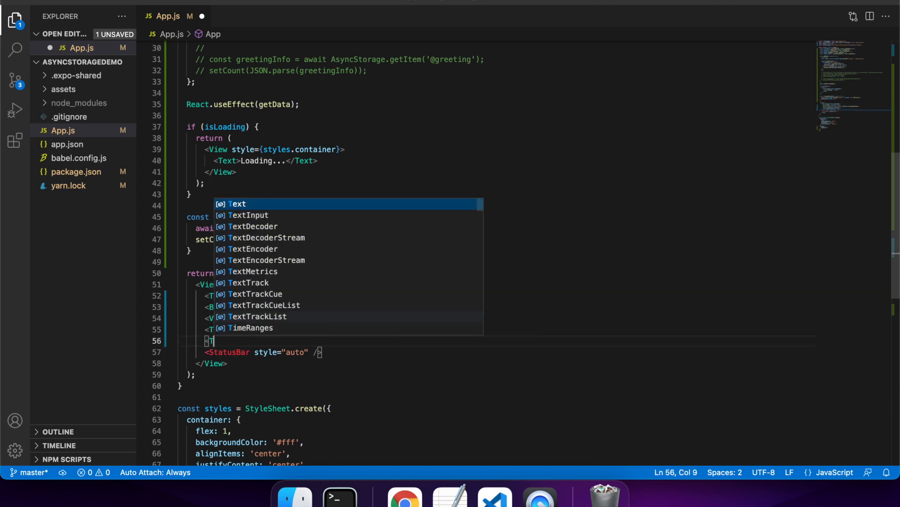
{"action": "key", "text": "BackSpace"}
{"action": "key", "text": "BackSpace"}
{"action": "key", "text": "BackSpace"}
{"action": "type", "text": "{"}
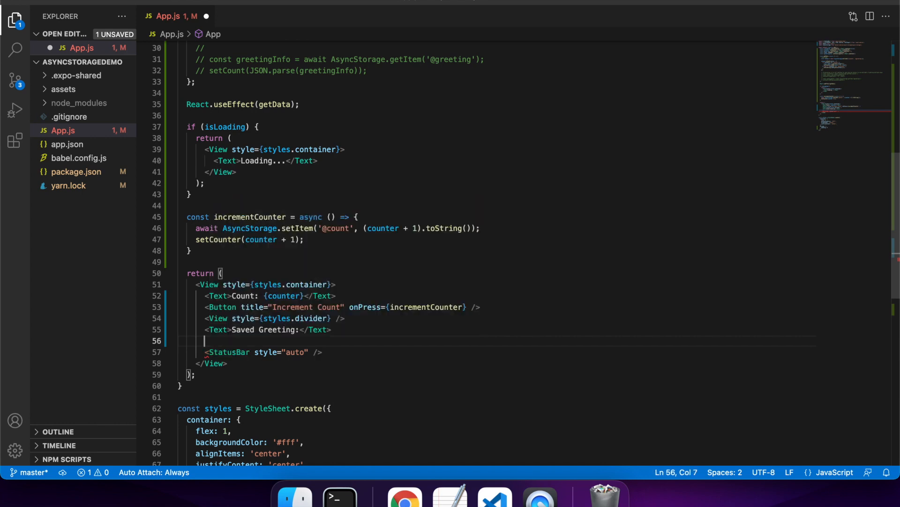
{"action": "type", "text": "greet"}
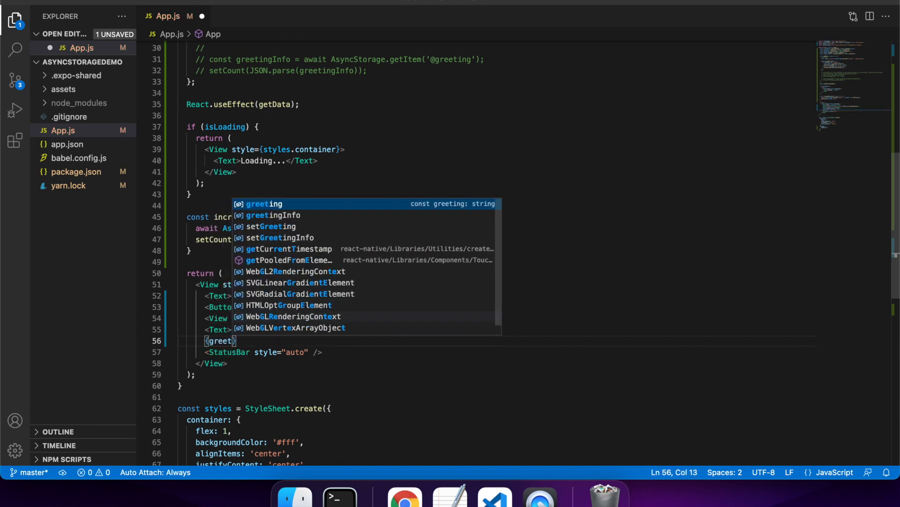
- Write {greetingInfo ? <Text>{greetingInfo.greeting} {greetingInfo.name}</Text> for the saved greeting
{"action": "key", "text": "Down"}
{"action": "key", "text": "Tab"}
{"action": "type", "text": "? "}
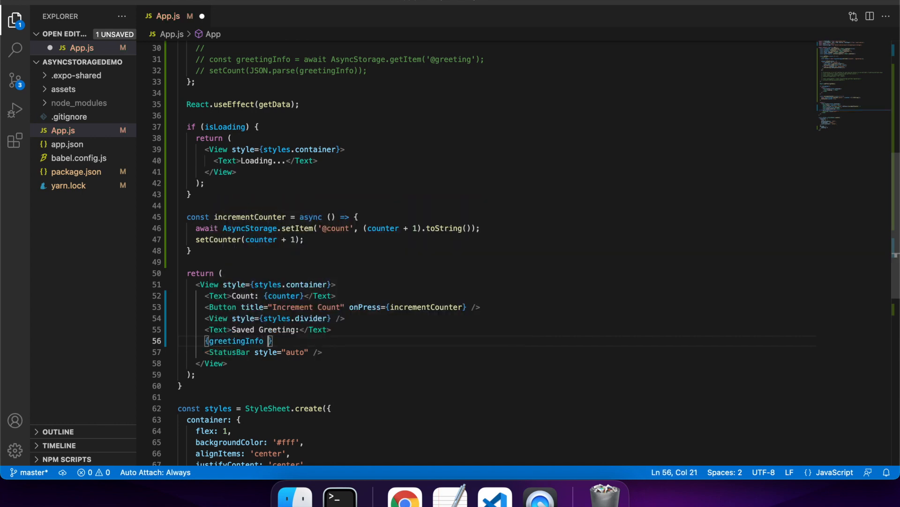
{"action": "type", "text": "<"}
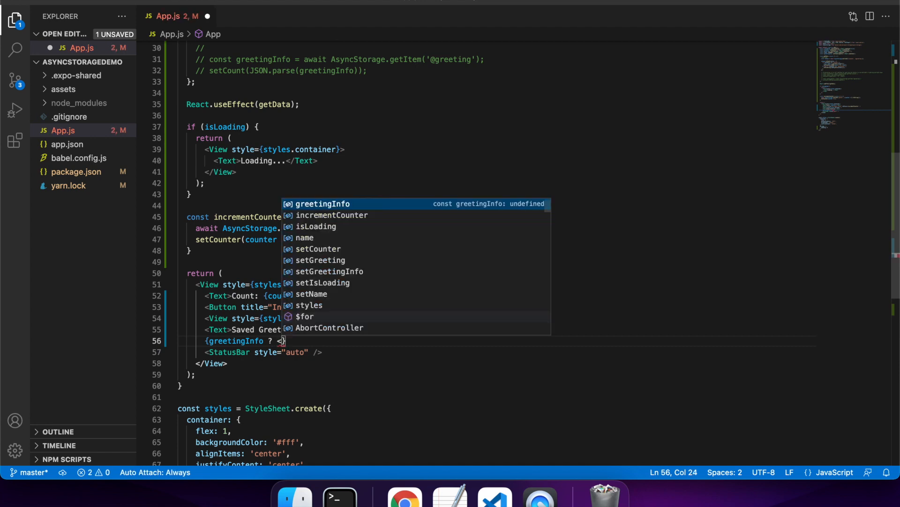
{"action": "type", "text": "Text>"}
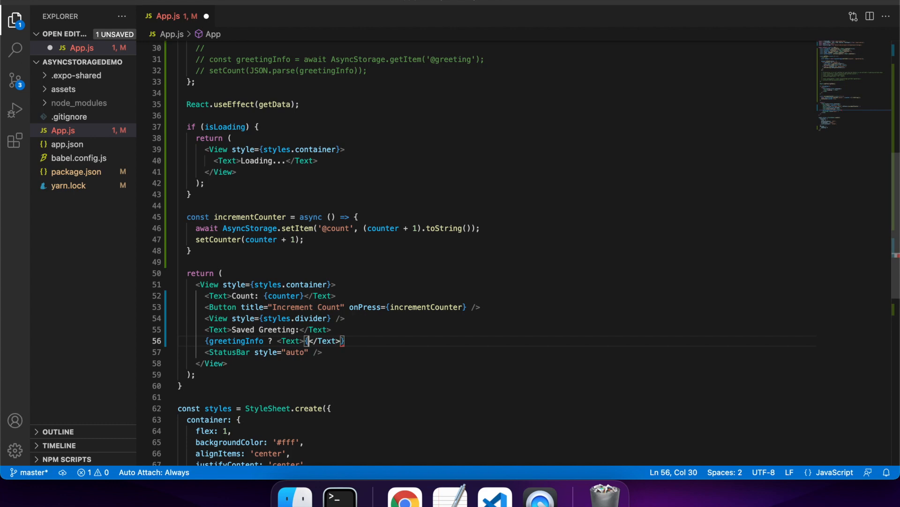
{"action": "type", "text": "{greeti"}
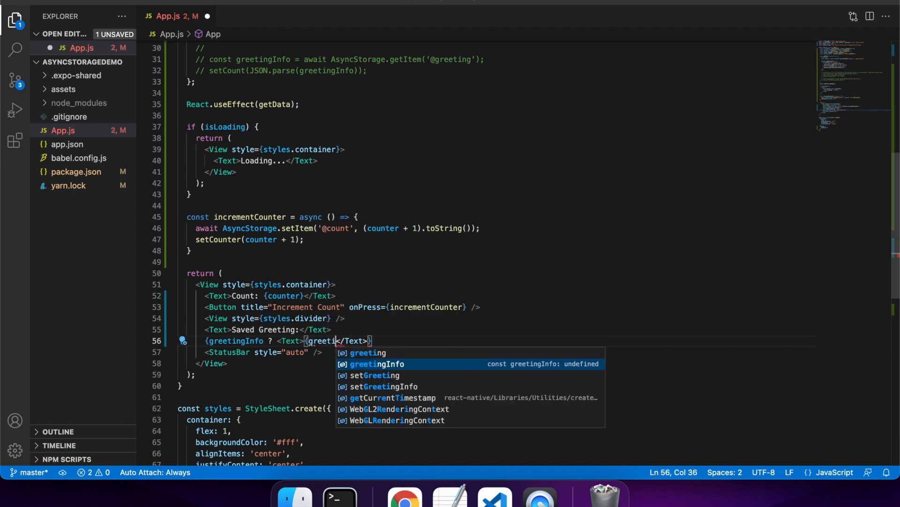
{"action": "key", "text": "Tab"}
{"action": "type", "text": "."}
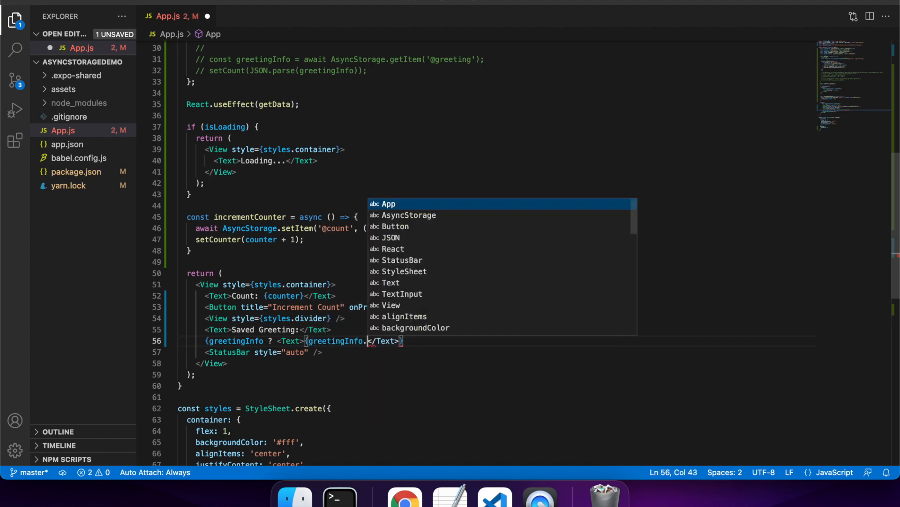
{"action": "type", "text": "greeting"}
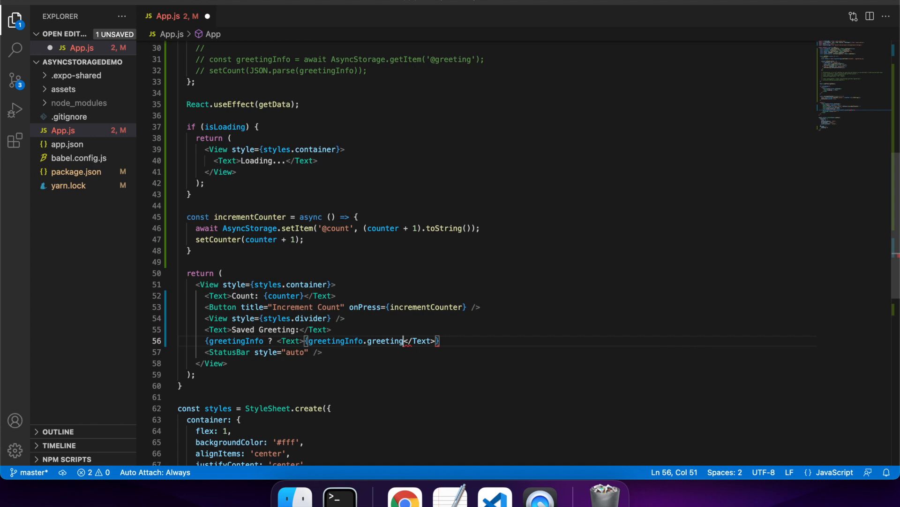
{"action": "type", "text": "} {"}
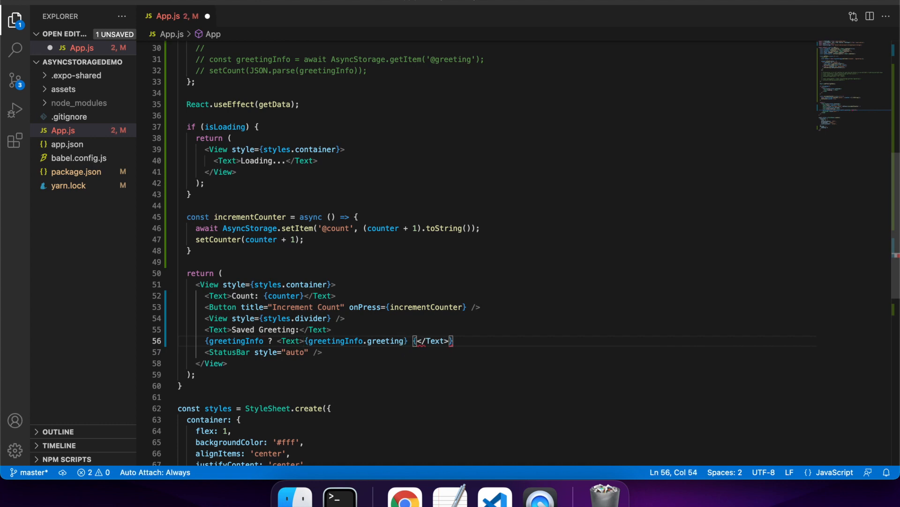
{"action": "type", "text": "greet"}
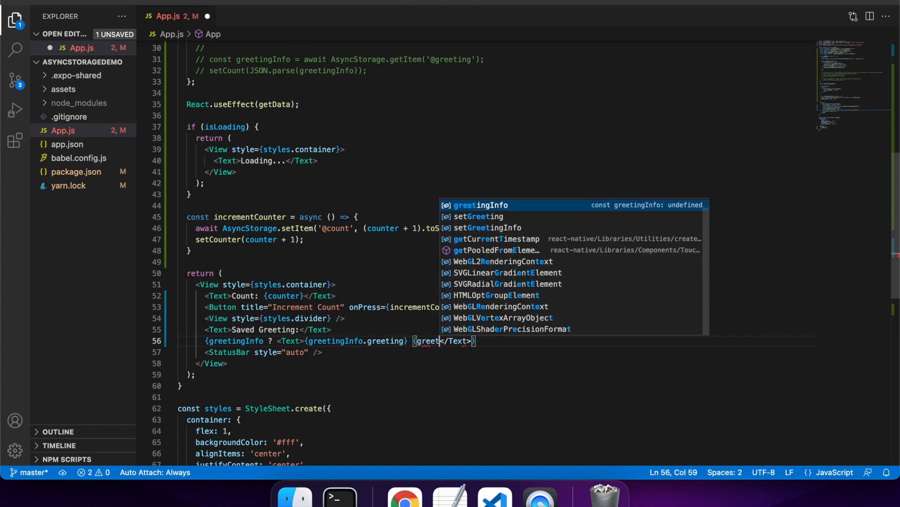
{"action": "key", "text": "Tab"}
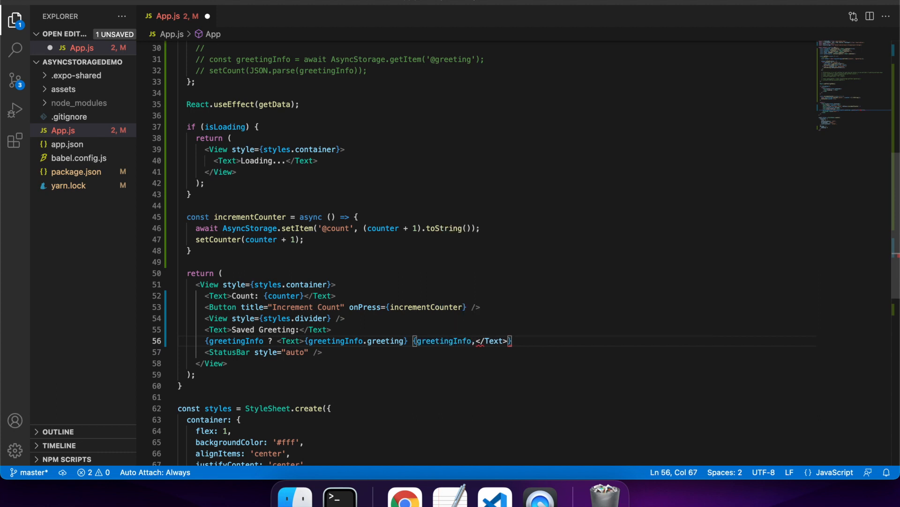
{"action": "type", "text": ".name"}
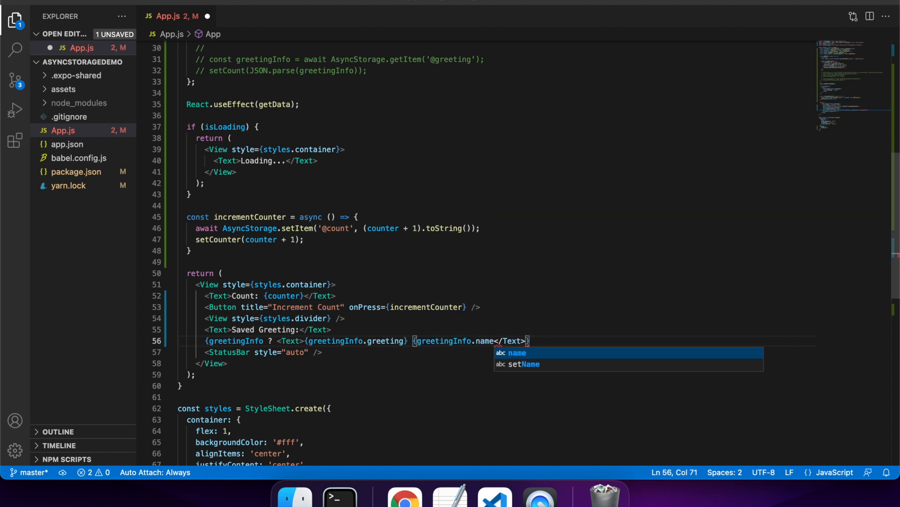
{"action": "key", "text": "Right"}
{"action": "key", "text": "Right"}
{"action": "key", "text": "Right"}
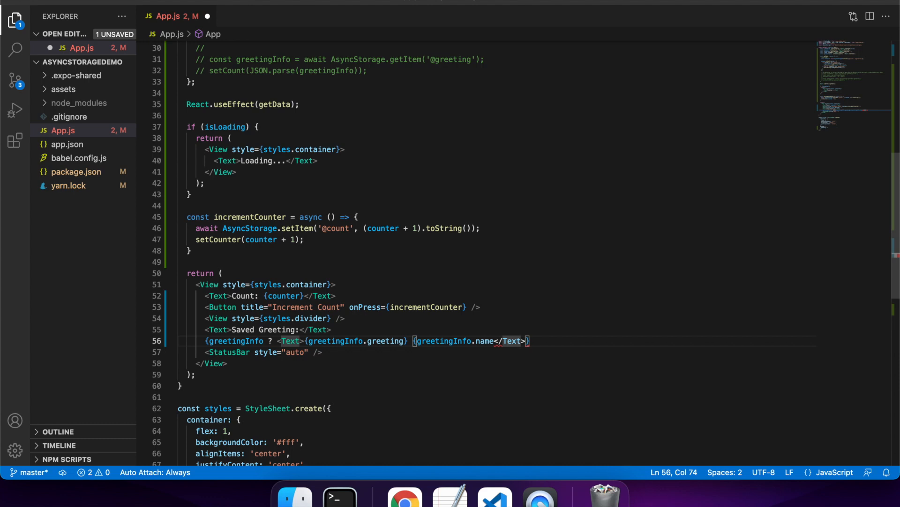
- Complete the ternary with : <Text>None :(</Text>} as the fallback
{"action": "key", "text": "Left"}
{"action": "key", "text": "Left"}
{"action": "key", "text": "Left"}
{"action": "type", "text": "}"}
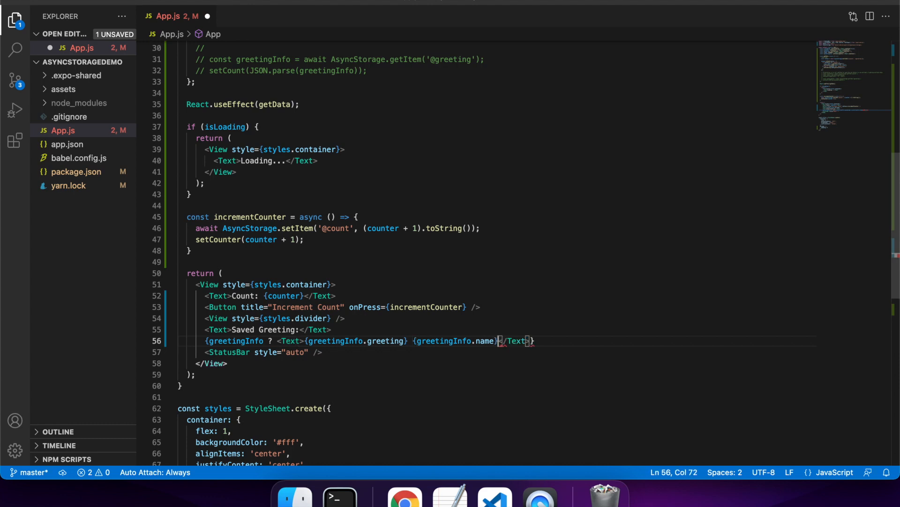
{"action": "left_click", "coordinate": [535, 339]}
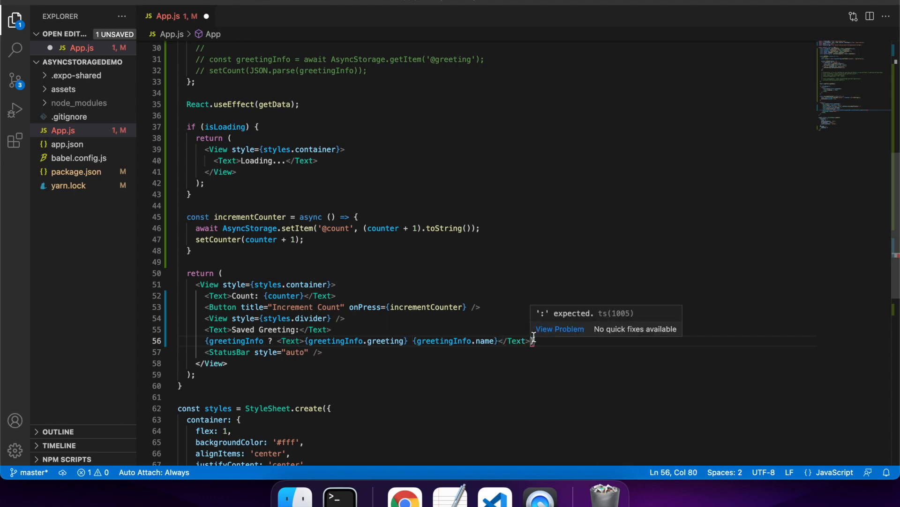
{"action": "key", "text": "Left"}
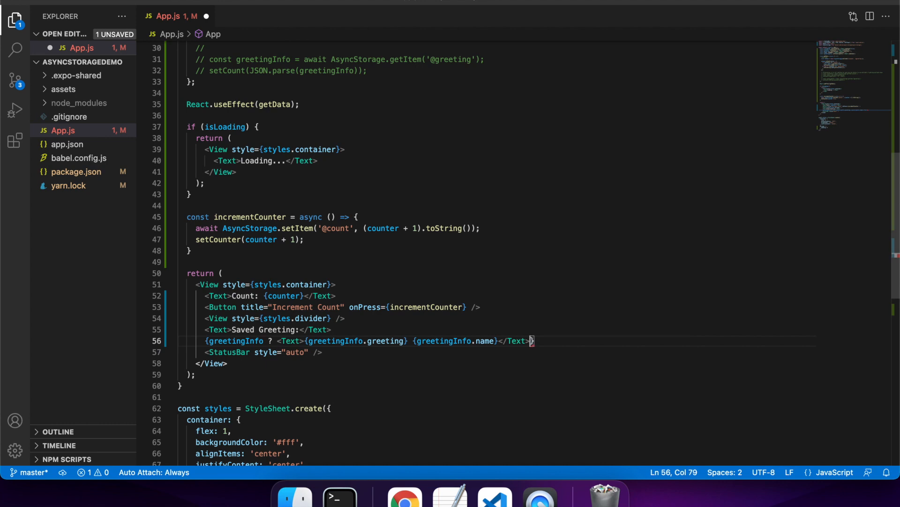
{"action": "type", "text": ": <T"}
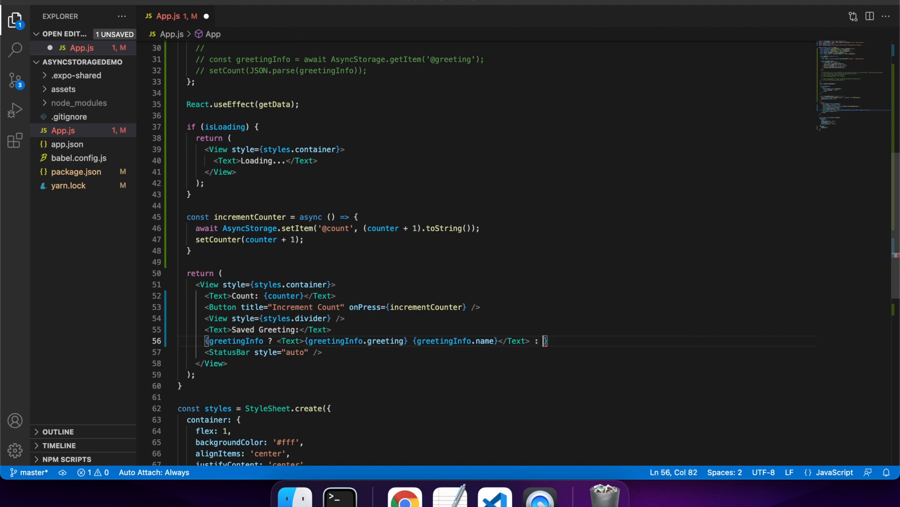
{"action": "type", "text": "ext>"}
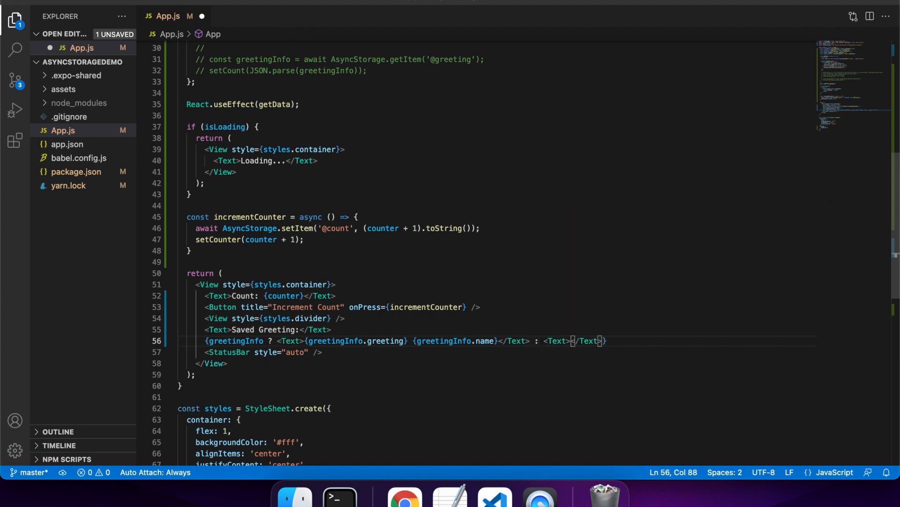
{"action": "type", "text": "None"}
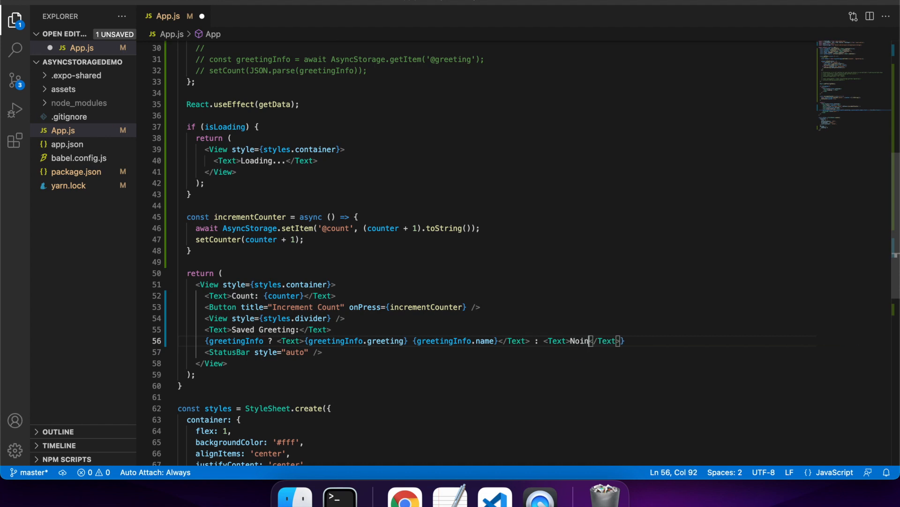
{"action": "type", "text": ":"}
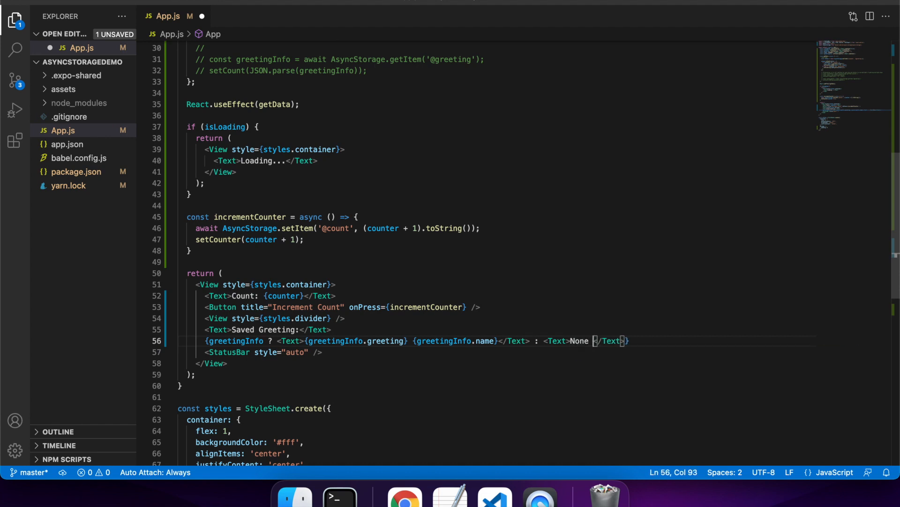
{"action": "type", "text": ":("}
{"action": "left_click", "coordinate": [605, 308]}
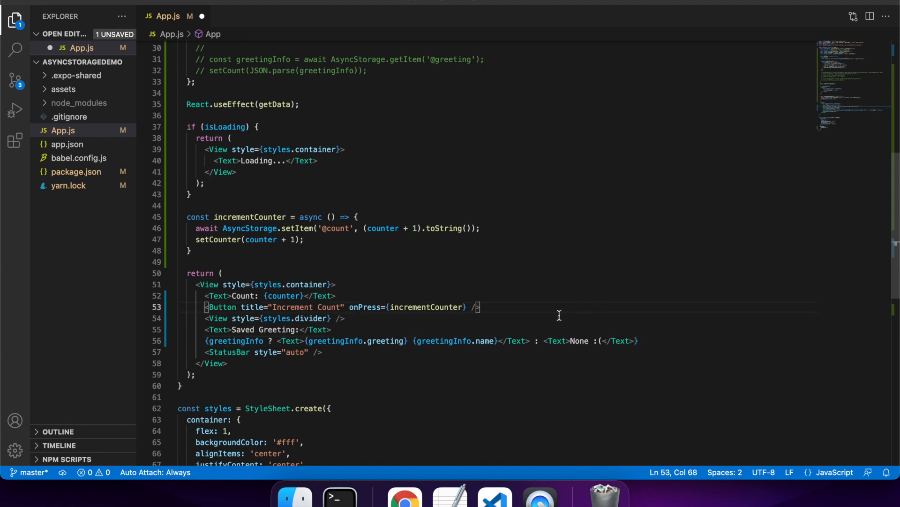
{"action": "scroll", "coordinate": [559, 314], "scroll_direction": "down", "scroll_amount": 3}
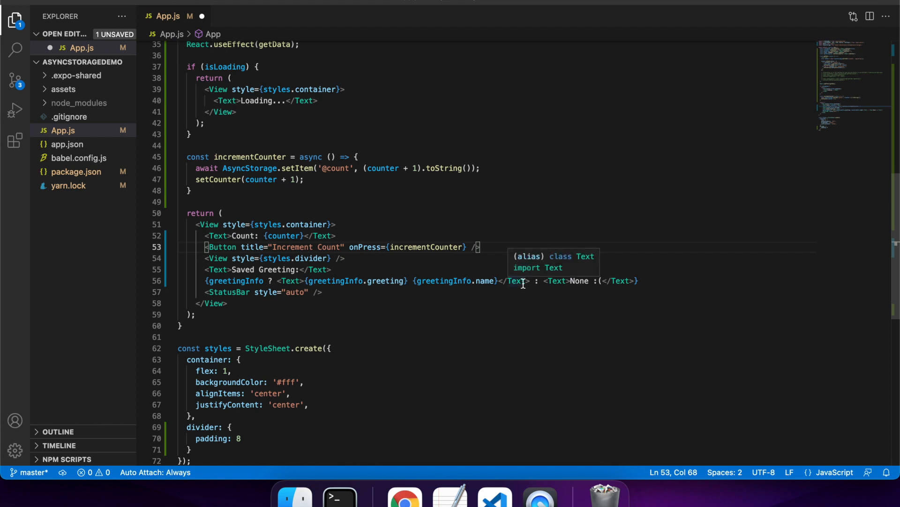
- Start a TextInput element with its style on the line below the greeting text
{"action": "left_click", "coordinate": [654, 282]}
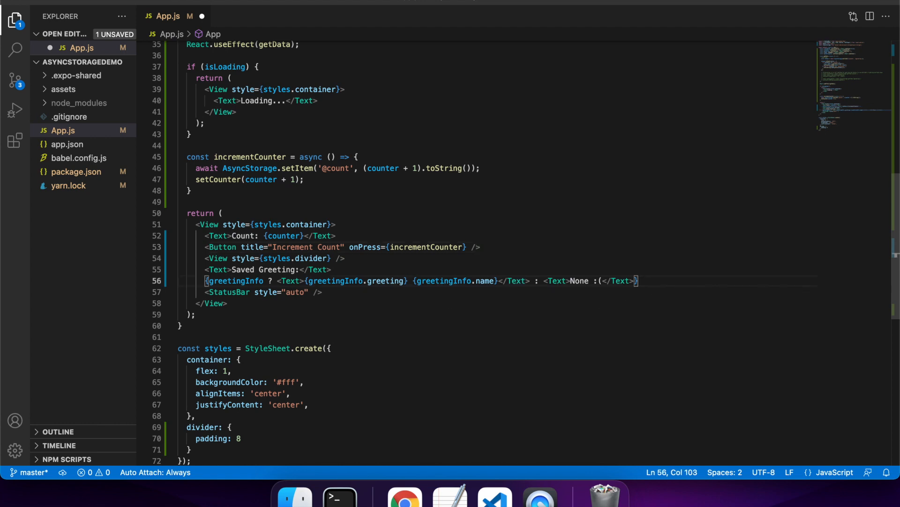
{"action": "key", "text": "Return"}
{"action": "type", "text": "<Tex"}
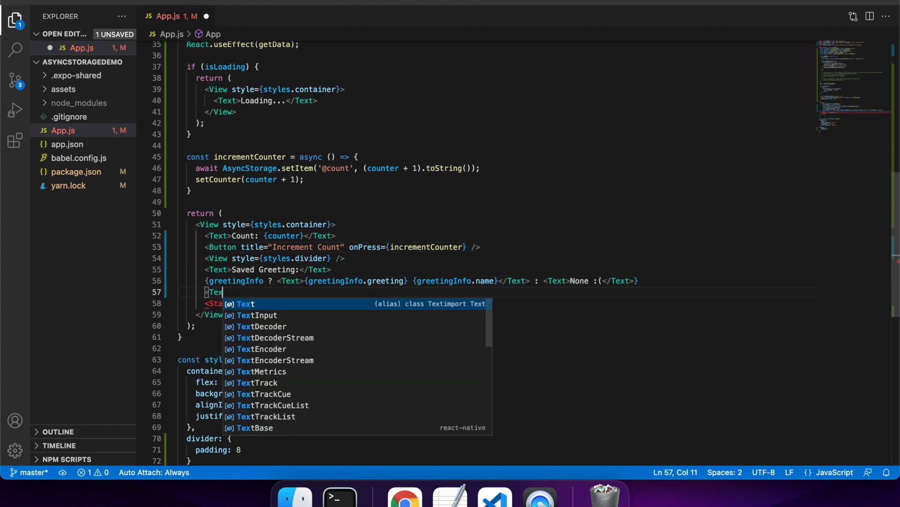
{"action": "type", "text": "t"}
{"action": "key", "text": "Down"}
{"action": "key", "text": "Return"}
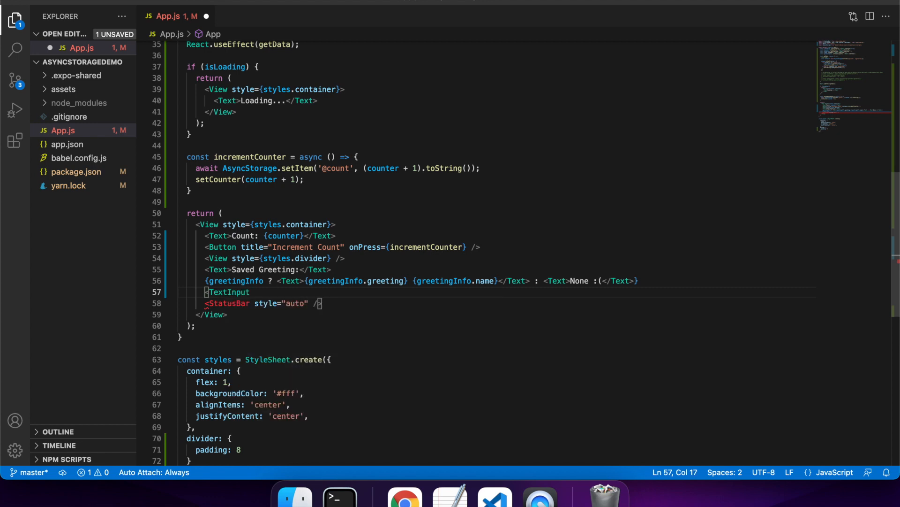
{"action": "type", "text": "style"}
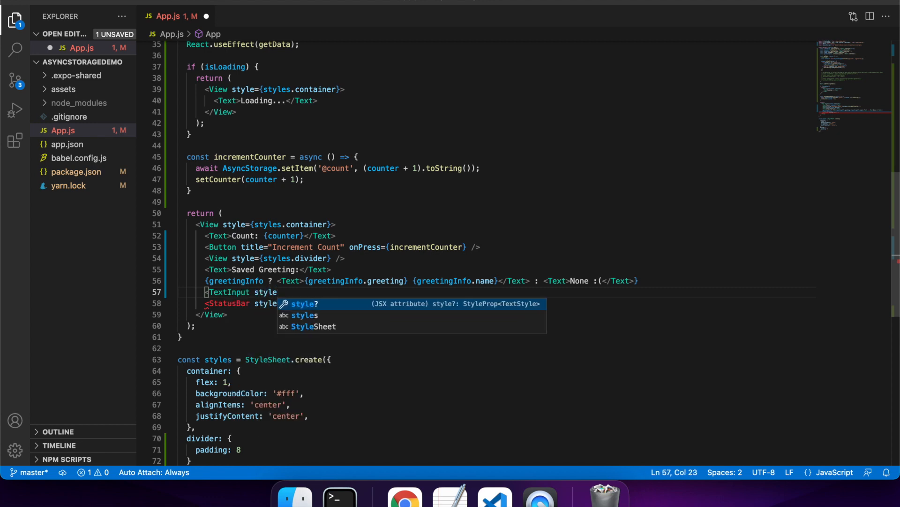
{"action": "type", "text": "={styles."}
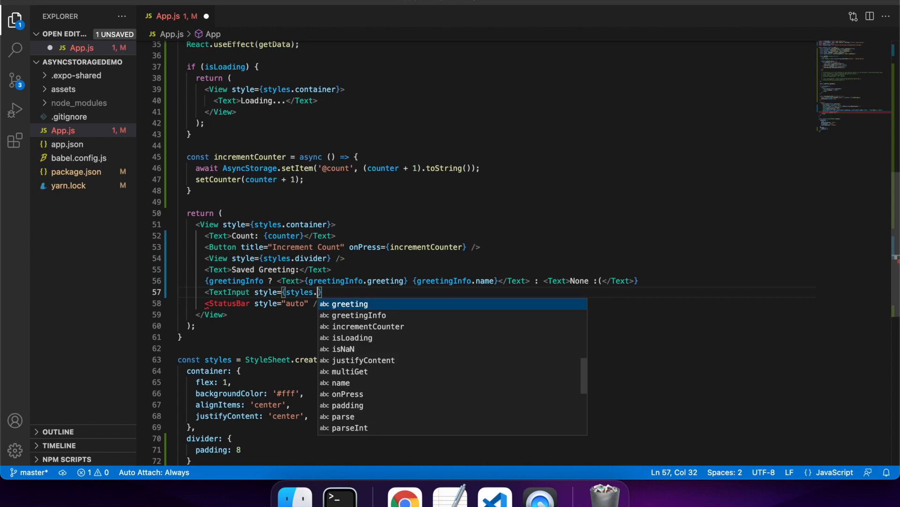
{"action": "type", "text": "input"}
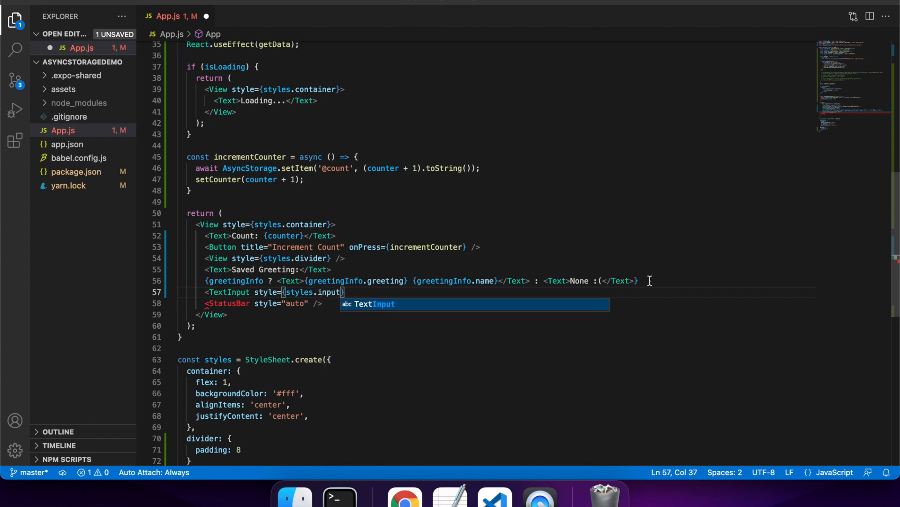
{"action": "left_click", "coordinate": [365, 293]}
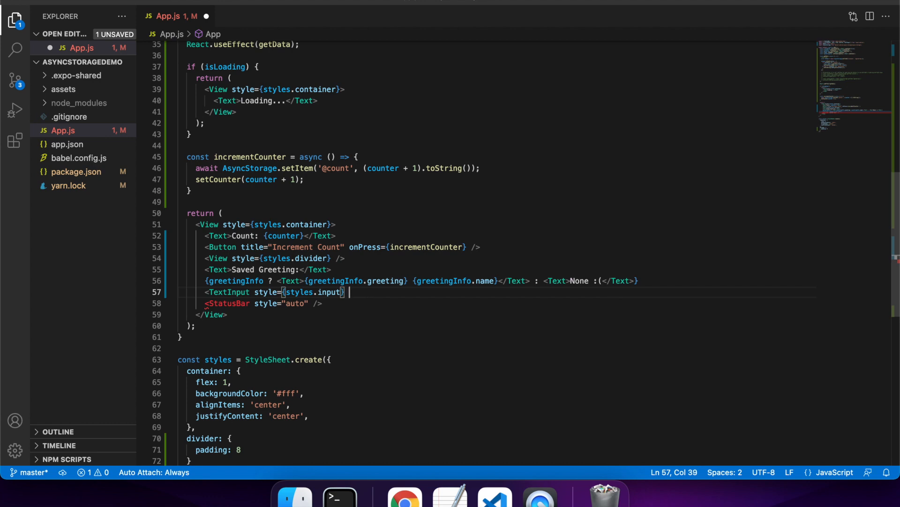
{"action": "type", "text": "nC"}
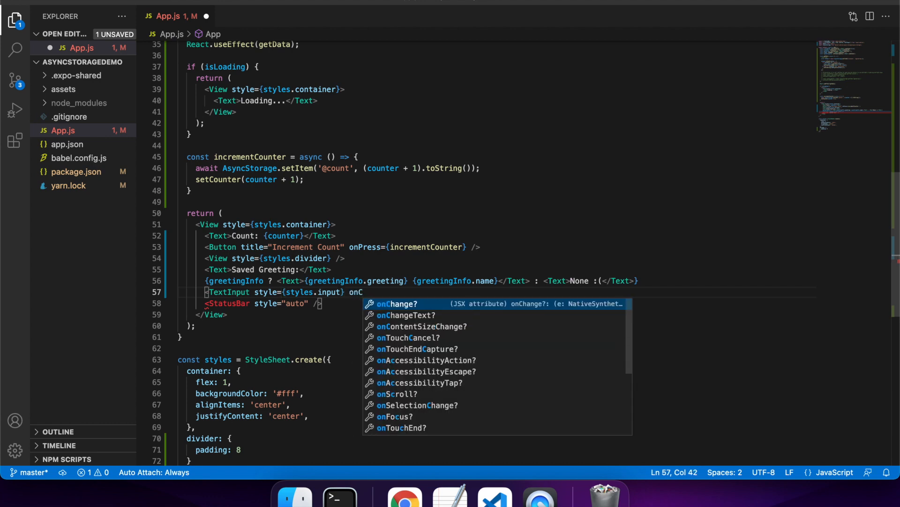
{"action": "type", "text": "hangeText={"}
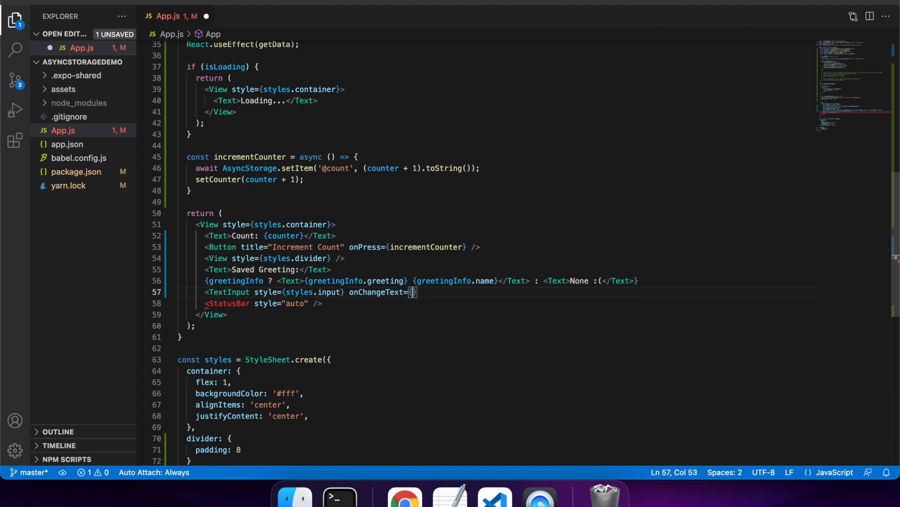
{"action": "type", "text": "setG"}
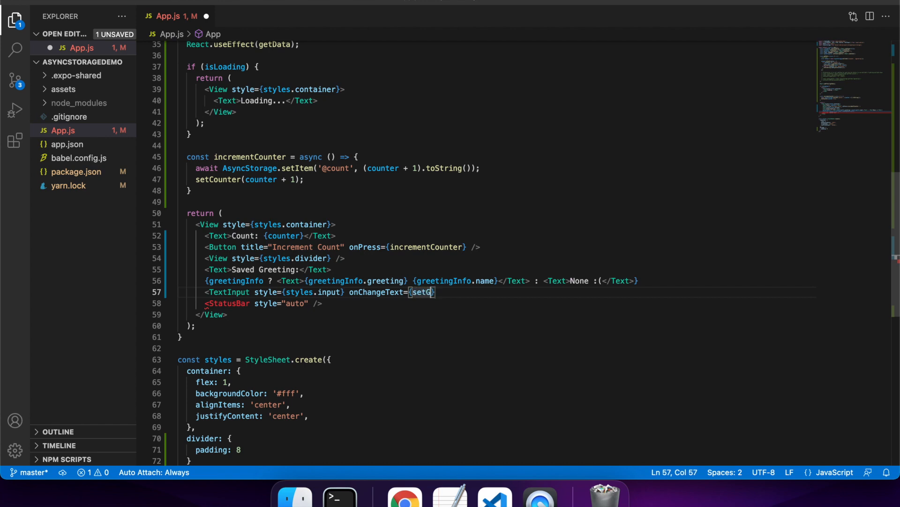
{"action": "type", "text": "reeting"}
- Give the TextInput onChangeText={setGreeting}, placeholder "Greeting", value={greeting}, and duplicate the line below
{"action": "key", "text": "Right"}
{"action": "type", "text": "plac"}
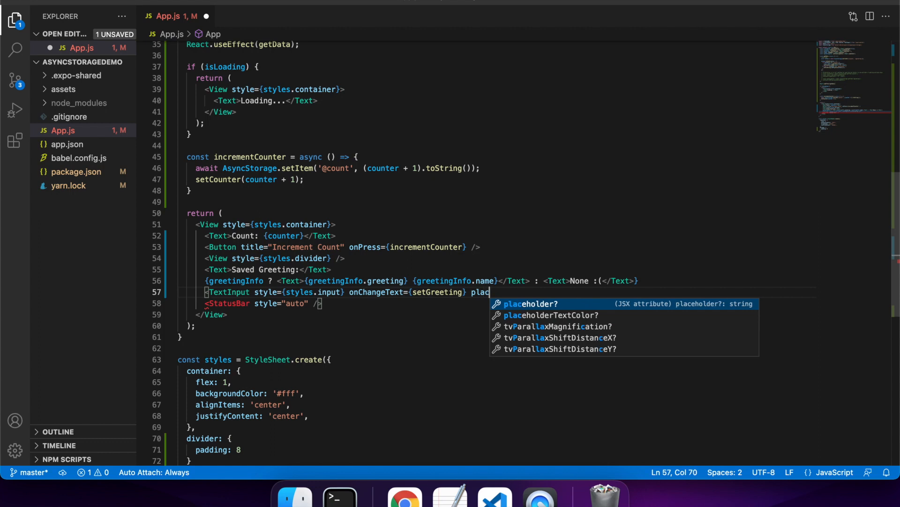
{"action": "type", "text": "eholder='"}
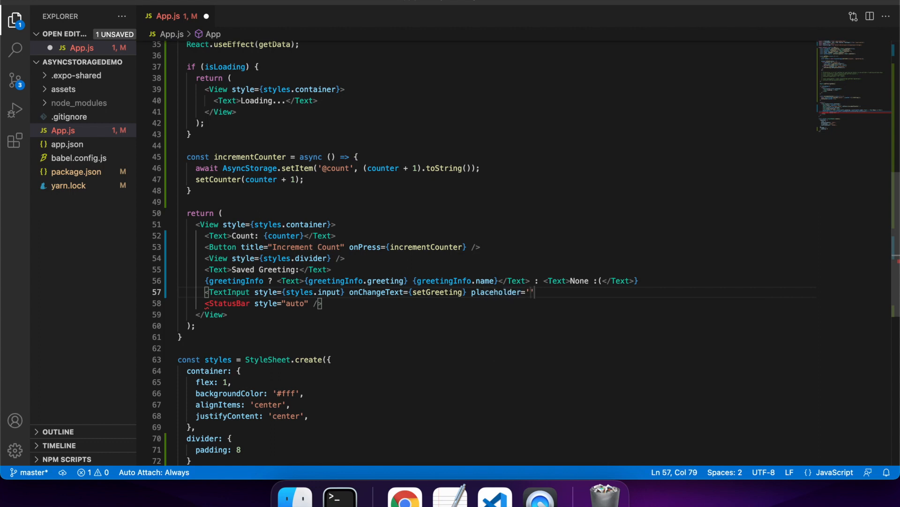
{"action": "key", "text": "BackSpace"}
{"action": "type", "text": "\""}
{"action": "type", "text": "Greeting"}
{"action": "key", "text": "Right"}
{"action": "type", "text": "alue"}
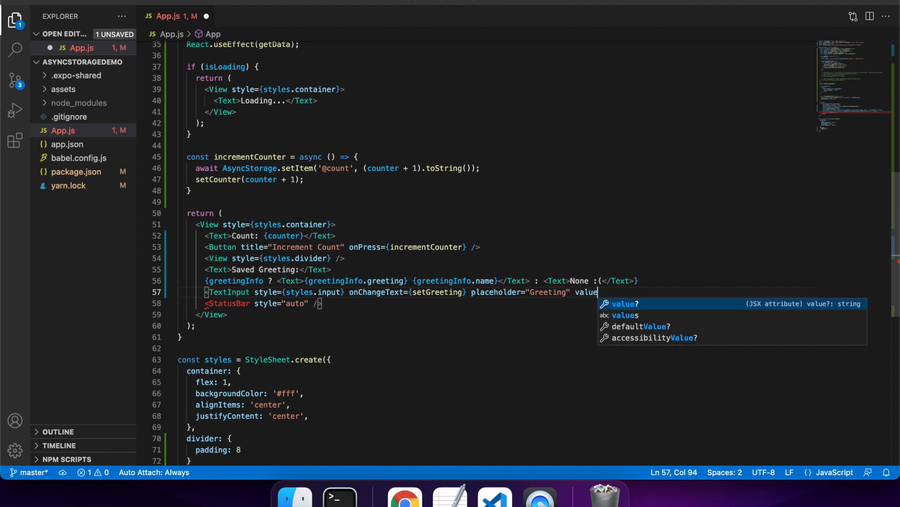
{"action": "type", "text": "={gr"}
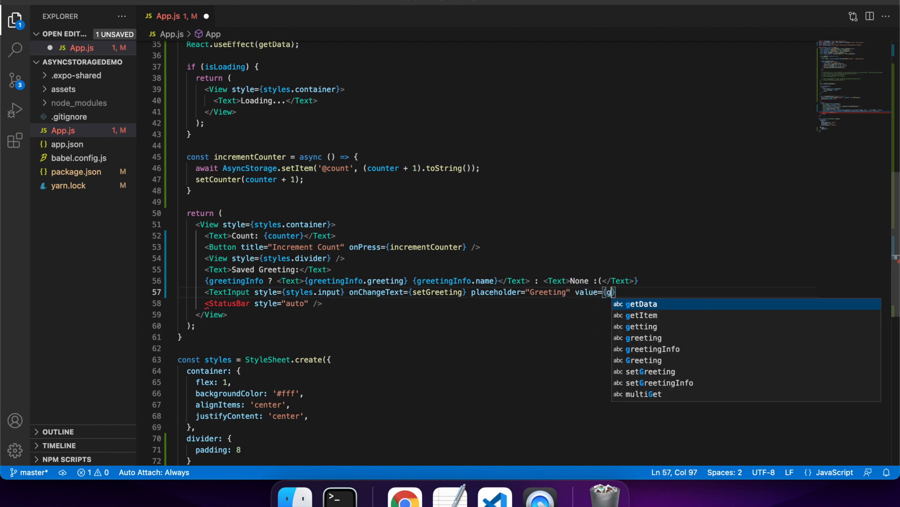
{"action": "type", "text": "eeting"}
{"action": "key", "text": "Right"}
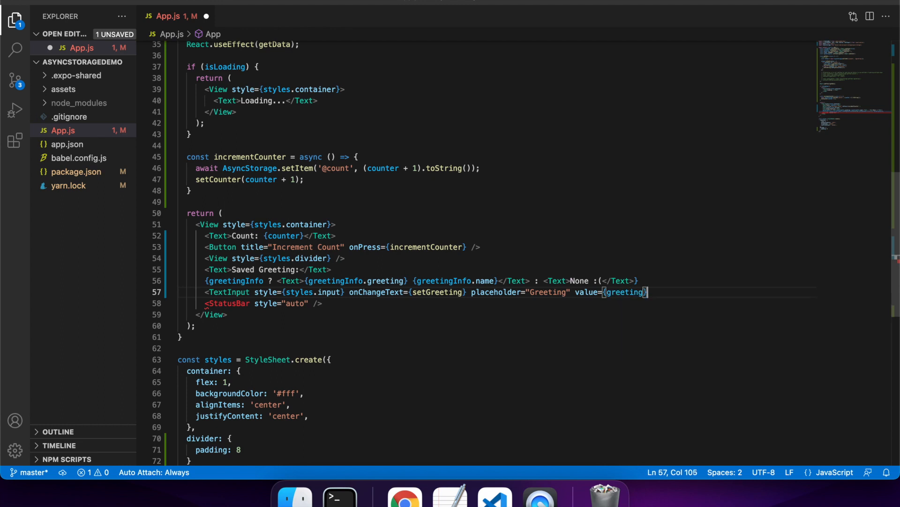
{"action": "type", "text": "/>"}
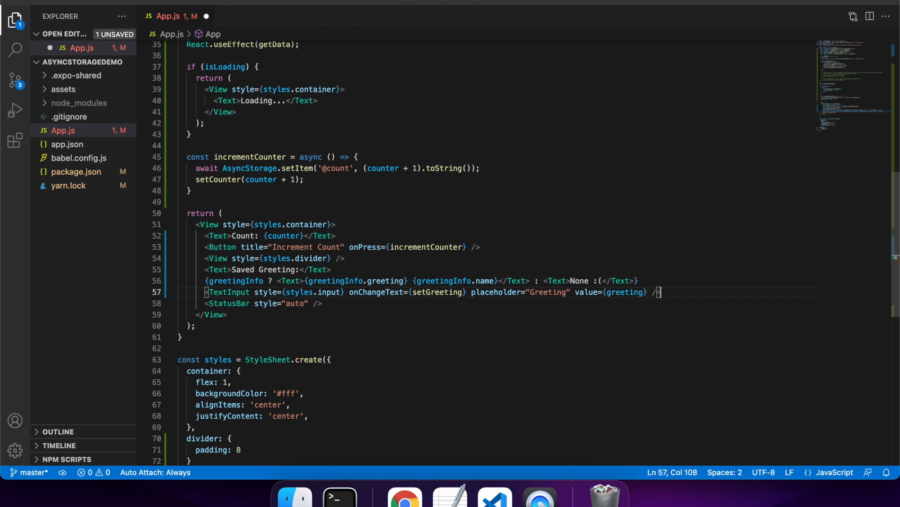
{"action": "key", "text": "shift+alt+Down"}
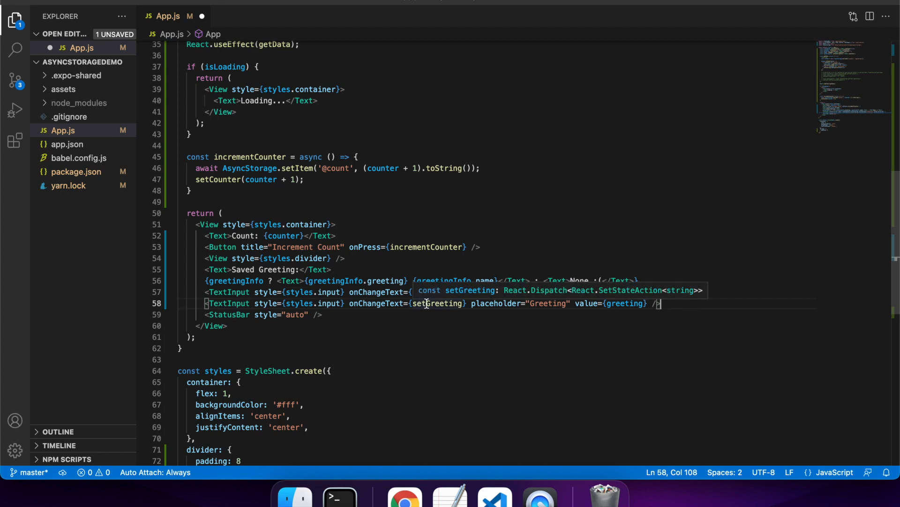
- Change the copied input to use setName, placeholder "Name" and value={name}
{"action": "left_click_drag", "start_coordinate": [422, 303], "coordinate": [462, 304]}
{"action": "type", "text": "Name"}
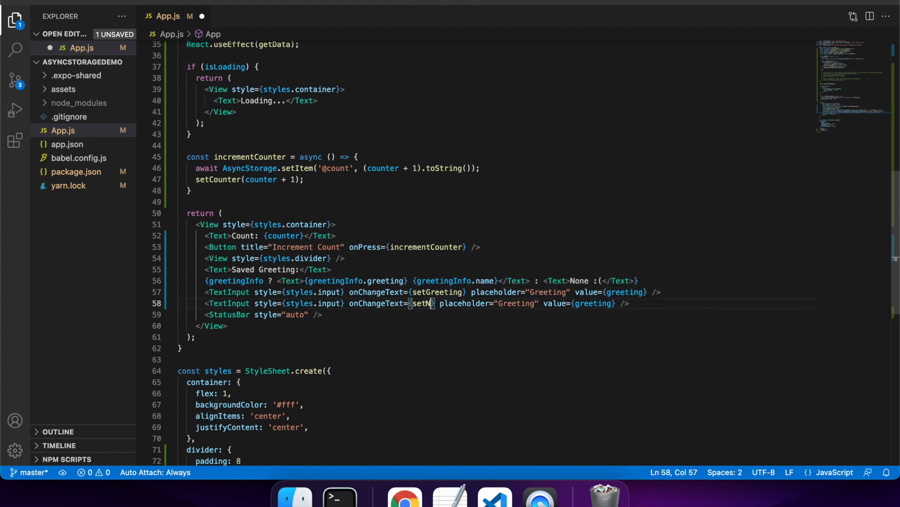
{"action": "left_click_drag", "start_coordinate": [512, 303], "coordinate": [548, 304]}
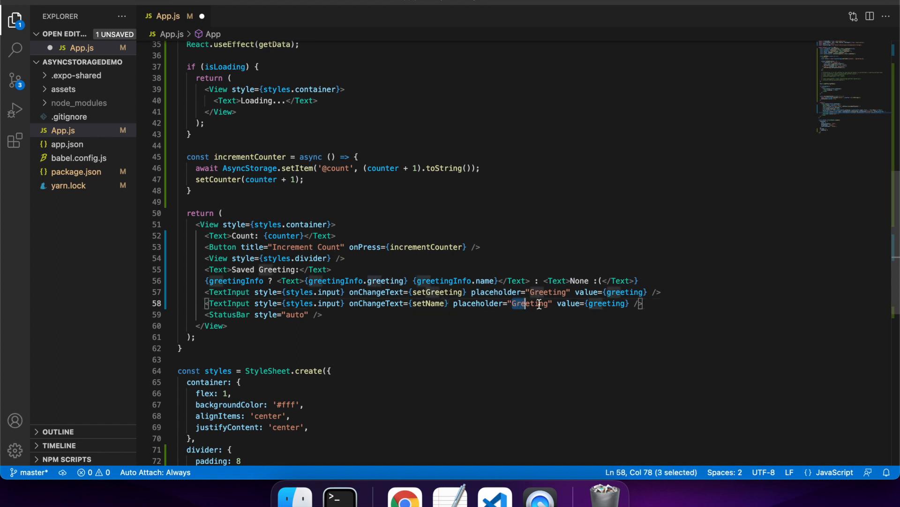
{"action": "type", "text": "Name"}
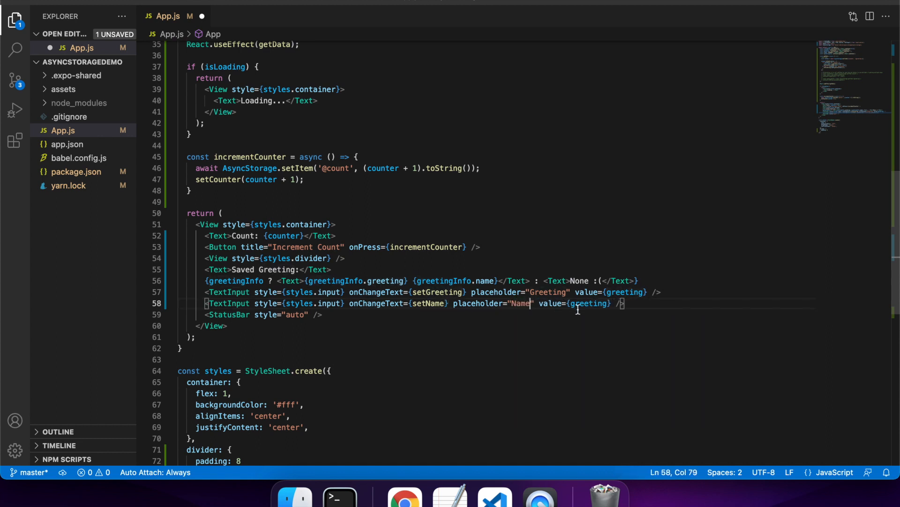
{"action": "left_click_drag", "start_coordinate": [569, 303], "coordinate": [606, 303]}
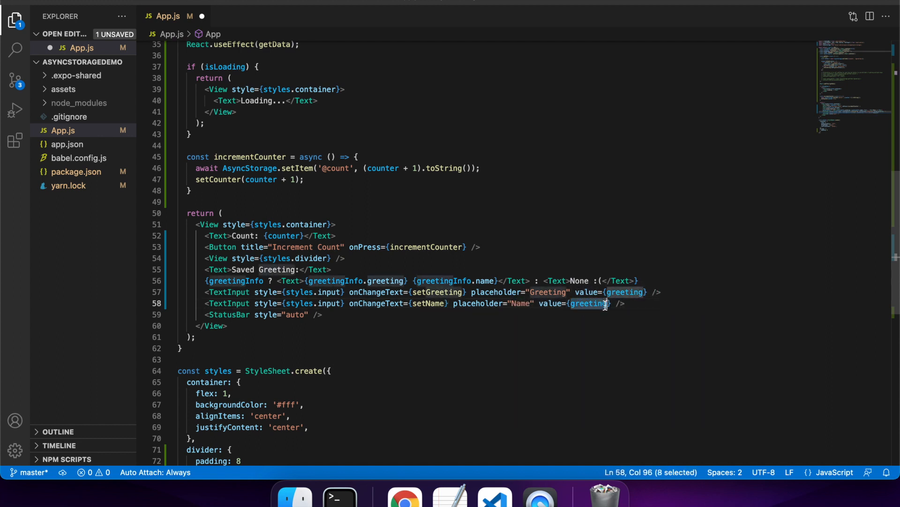
{"action": "type", "text": "name"}
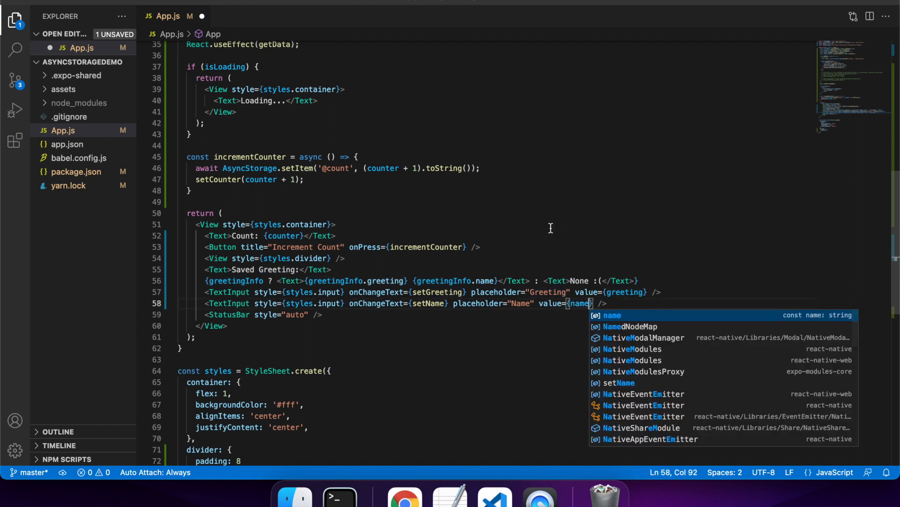
{"action": "left_click", "coordinate": [551, 227]}
{"action": "scroll", "coordinate": [551, 227], "scroll_direction": "down", "scroll_amount": 1}
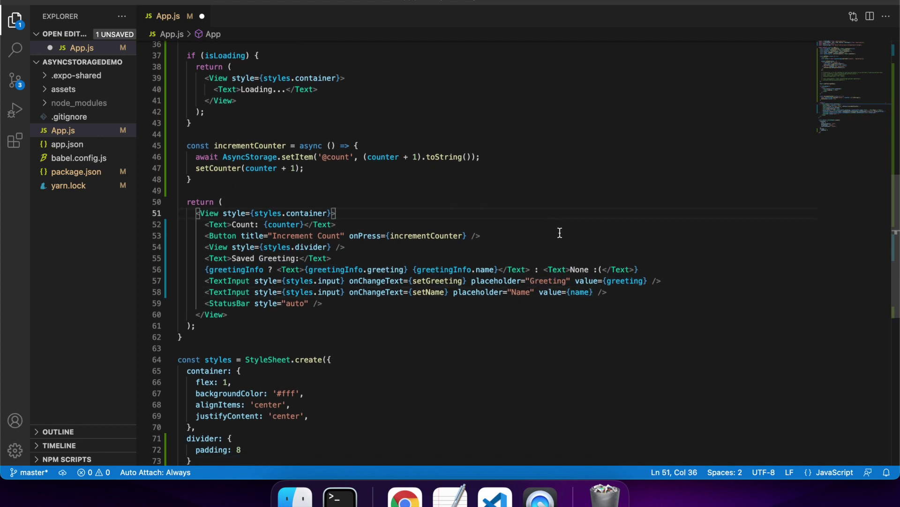
{"action": "left_click", "coordinate": [612, 292]}
- Add <Button title="Save Greeting" onPress={saveGreeting} /> below the Name input
{"action": "key", "text": "Return"}
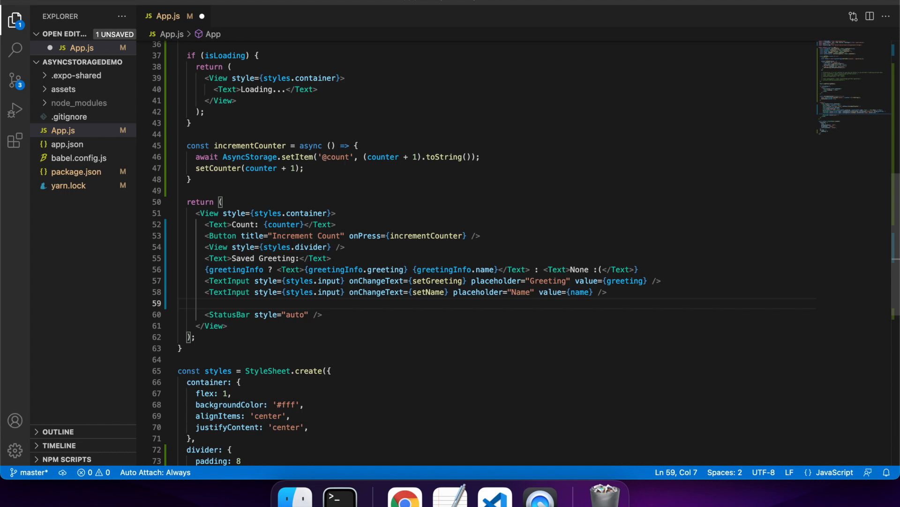
{"action": "type", "text": "<Butt"}
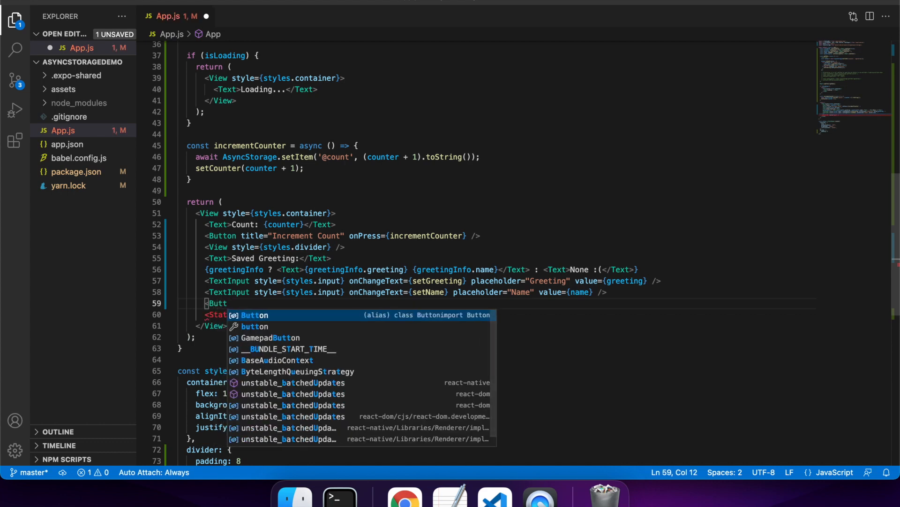
{"action": "key", "text": "Tab"}
{"action": "type", "text": "title"}
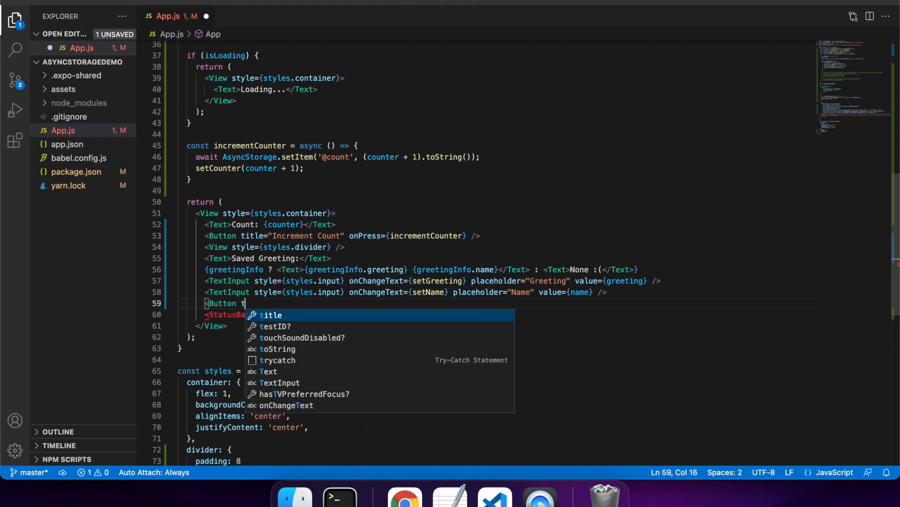
{"action": "type", "text": "=\""}
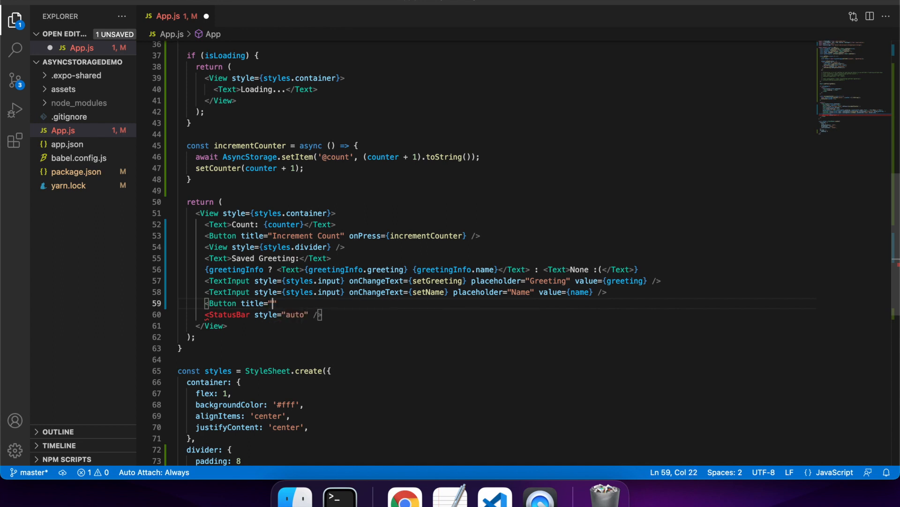
{"action": "type", "text": "Save Greeting\""}
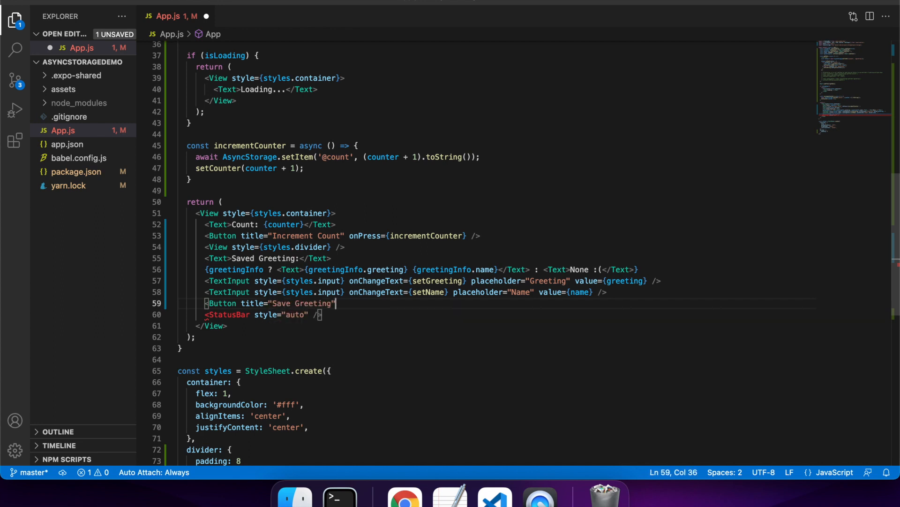
{"action": "type", "text": " onPre"}
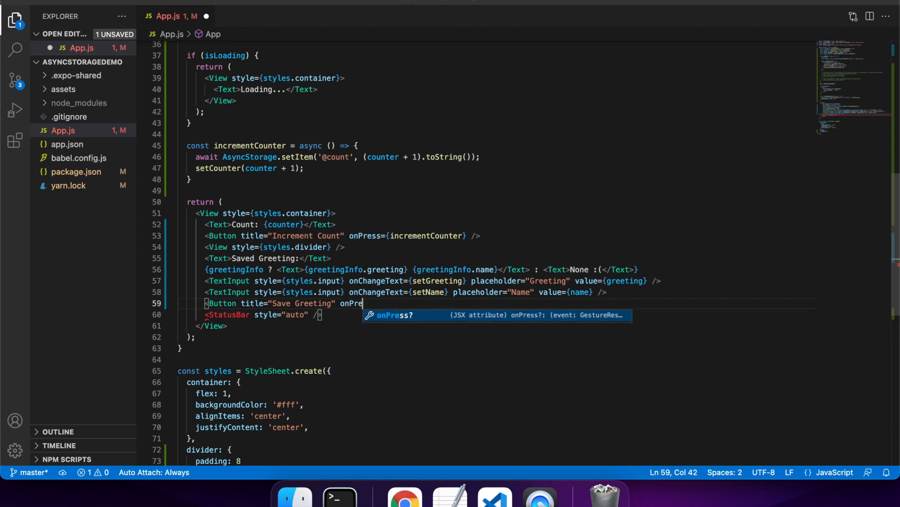
{"action": "type", "text": "ss="}
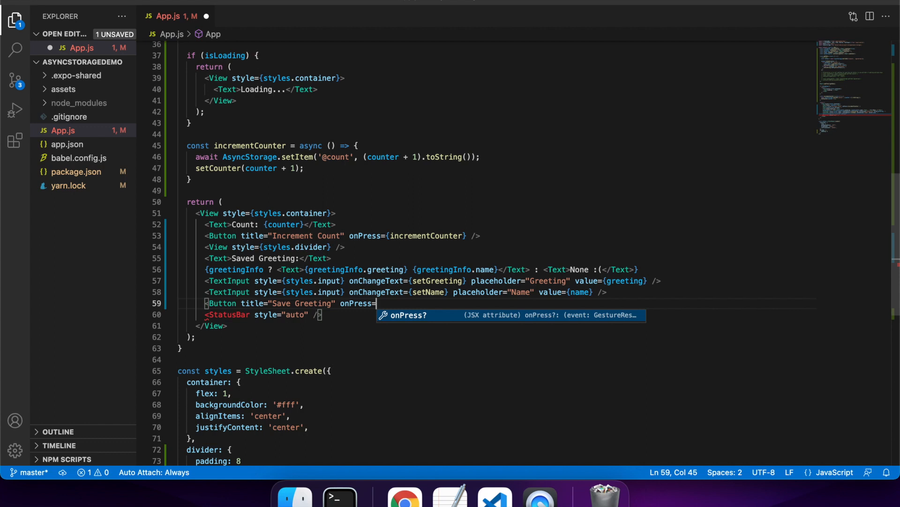
{"action": "type", "text": "{save"}
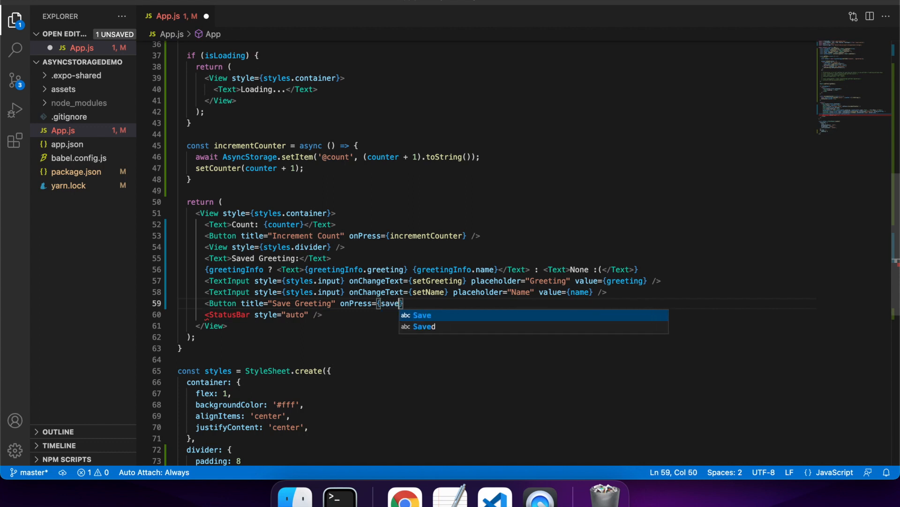
{"action": "type", "text": "Greeting"}
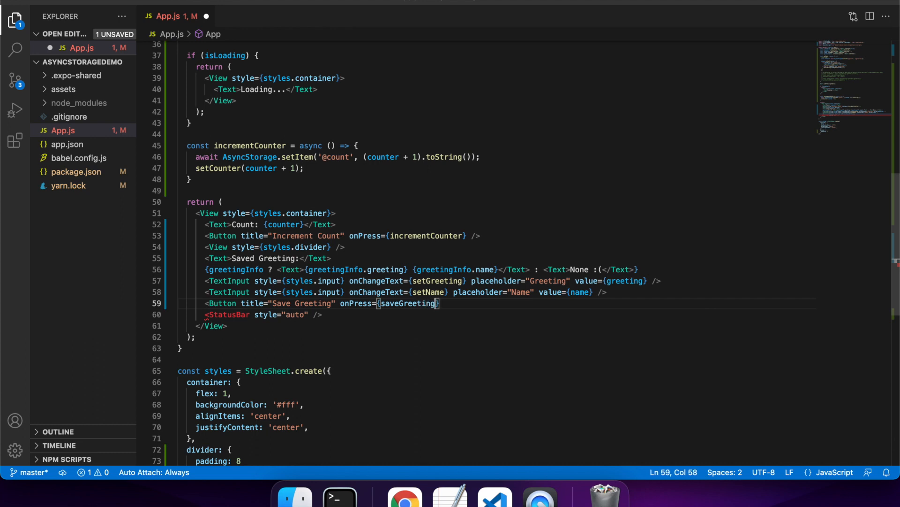
{"action": "key", "text": "Right"}
{"action": "type", "text": "/>"}
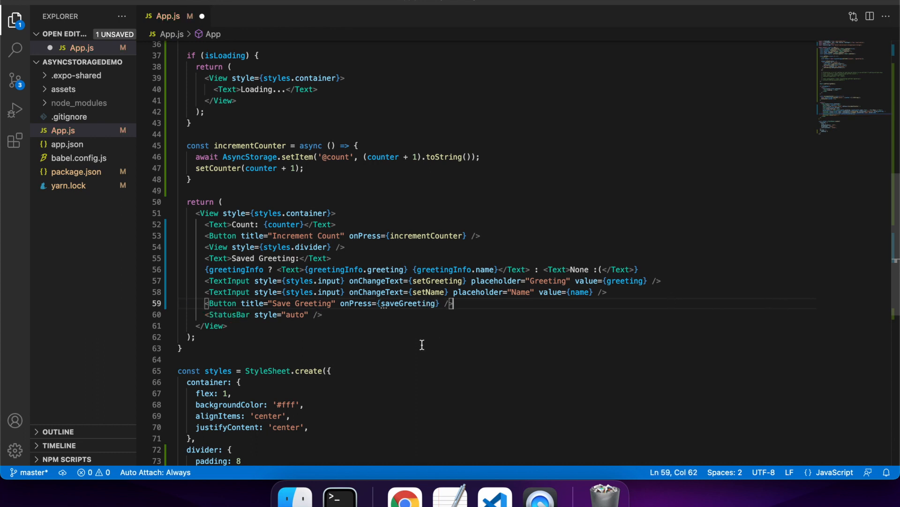
{"action": "scroll", "coordinate": [369, 346], "scroll_direction": "up", "scroll_amount": 1}
- Begin 'const saveGreeting = async () => {' below incrementCounter and open a greetingToSave object literal
{"action": "left_click", "coordinate": [240, 210]}
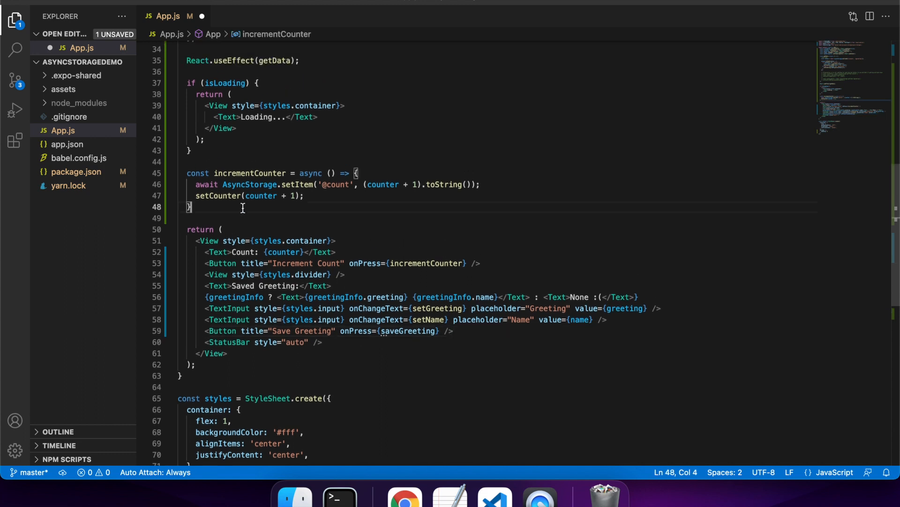
{"action": "key", "text": "Return"}
{"action": "key", "text": "Return"}
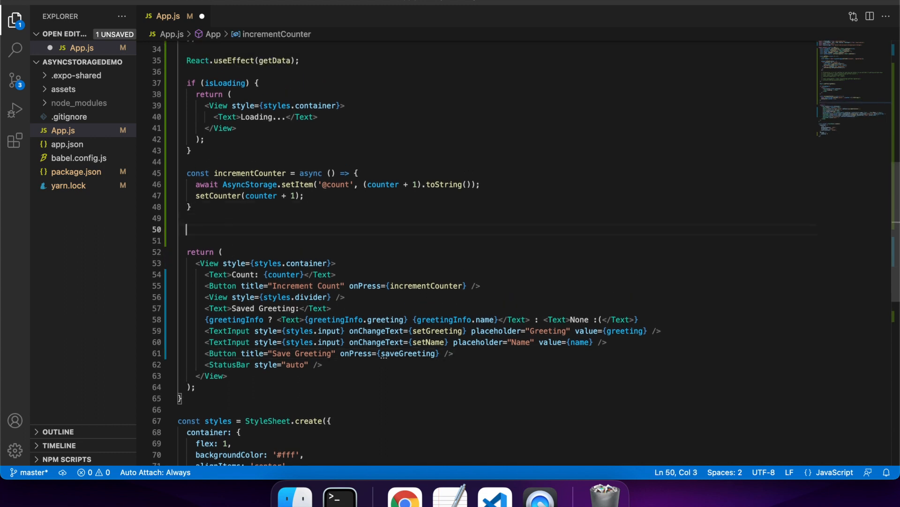
{"action": "type", "text": "const"}
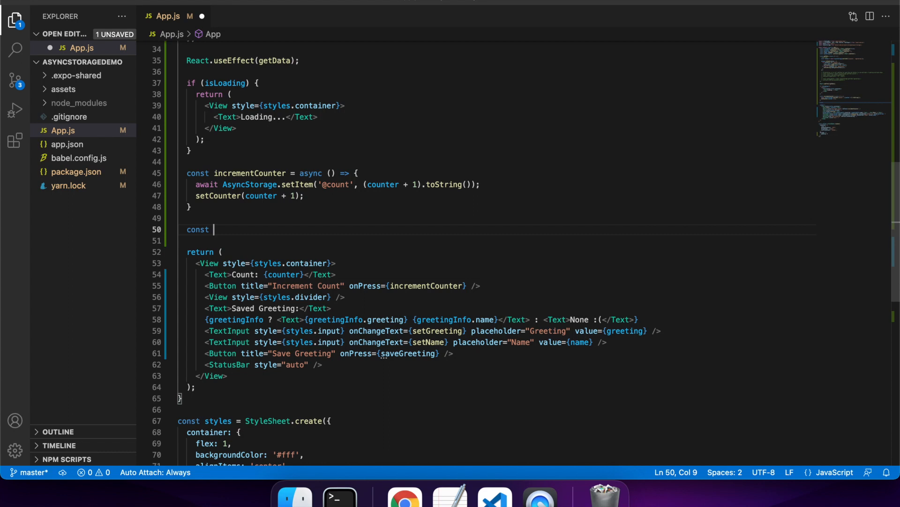
{"action": "type", "text": "sa"}
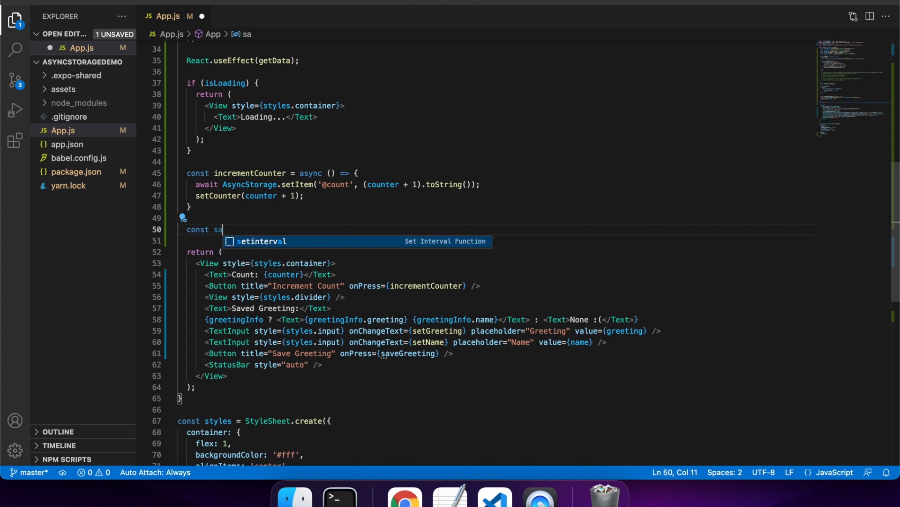
{"action": "type", "text": "veGreet"}
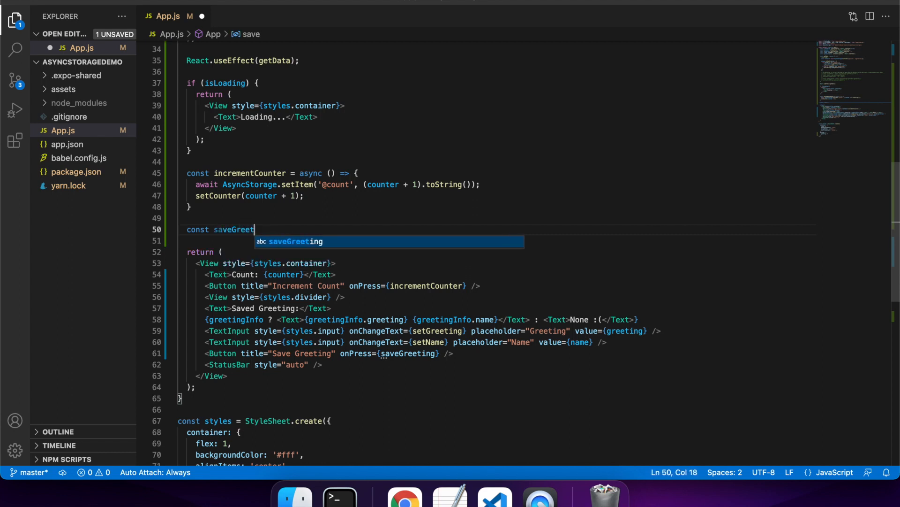
{"action": "type", "text": "ing "}
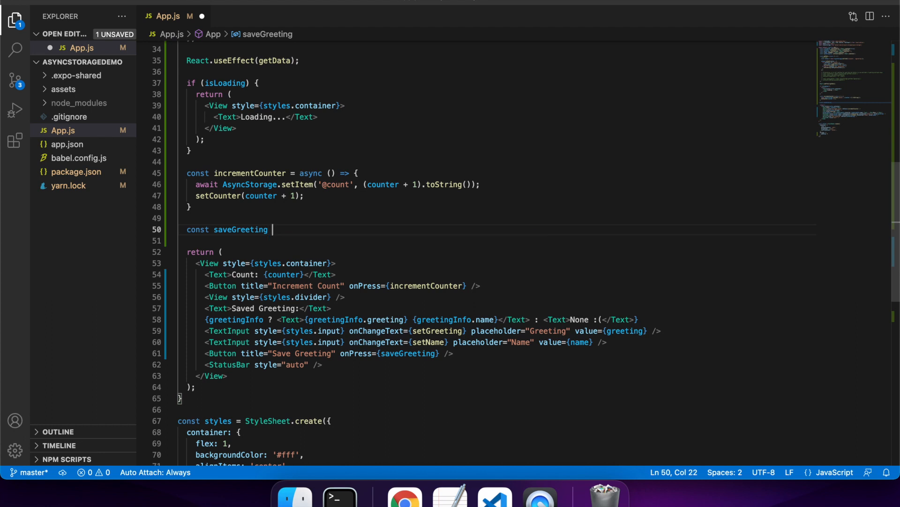
{"action": "type", "text": "= async"}
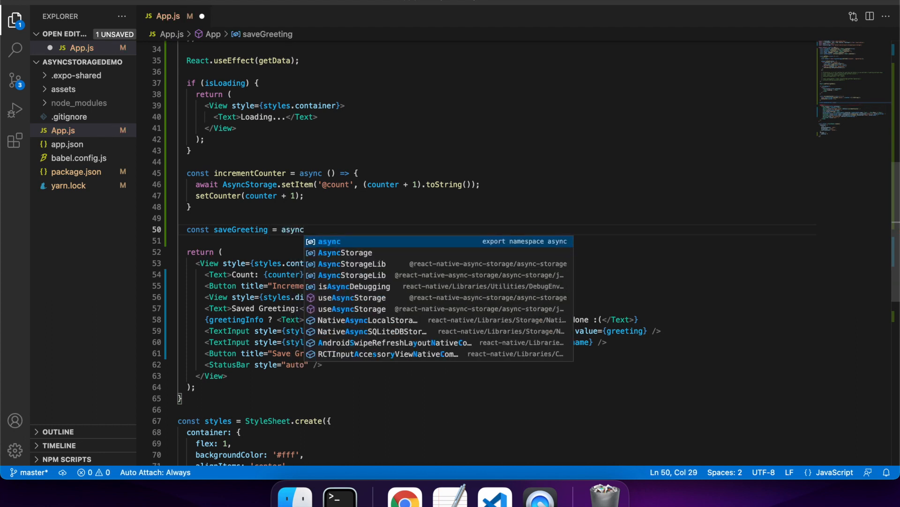
{"action": "type", "text": " () "}
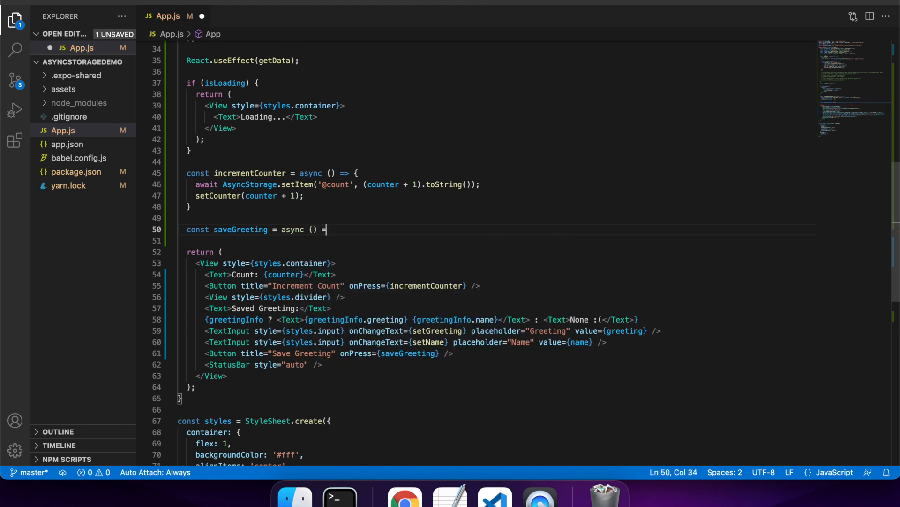
{"action": "type", "text": "=> "}
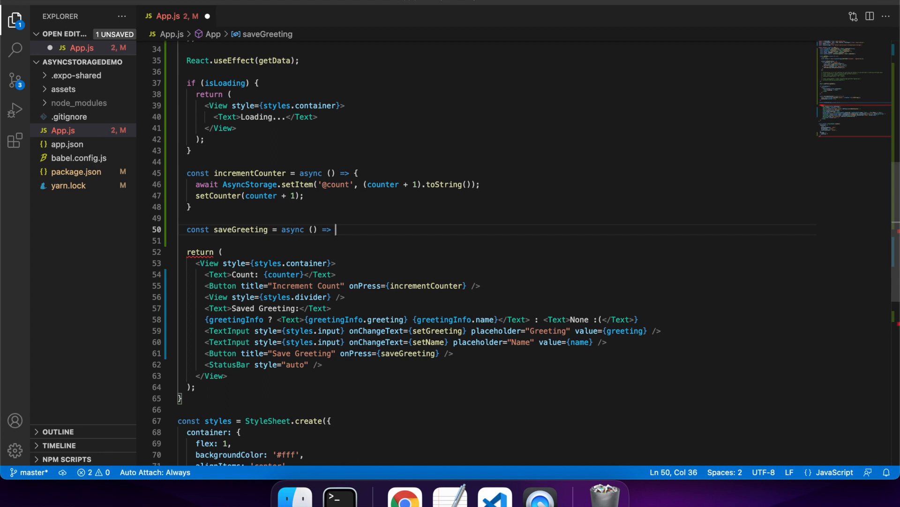
{"action": "type", "text": "{"}
{"action": "key", "text": "Return"}
{"action": "type", "text": "con"}
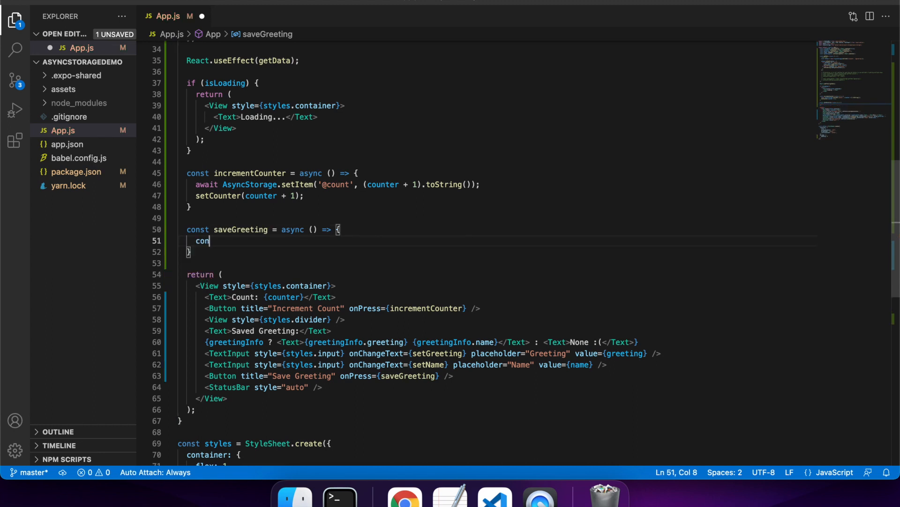
{"action": "type", "text": "st gre"}
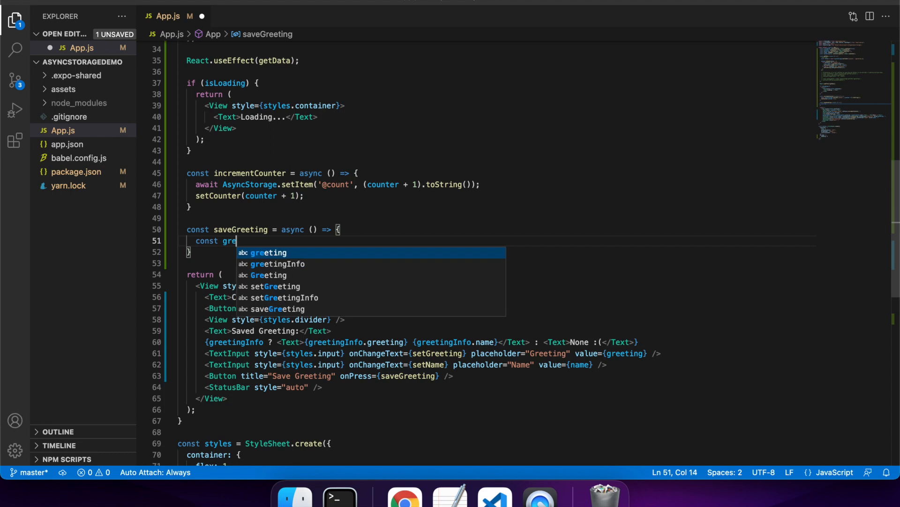
{"action": "type", "text": "eting"}
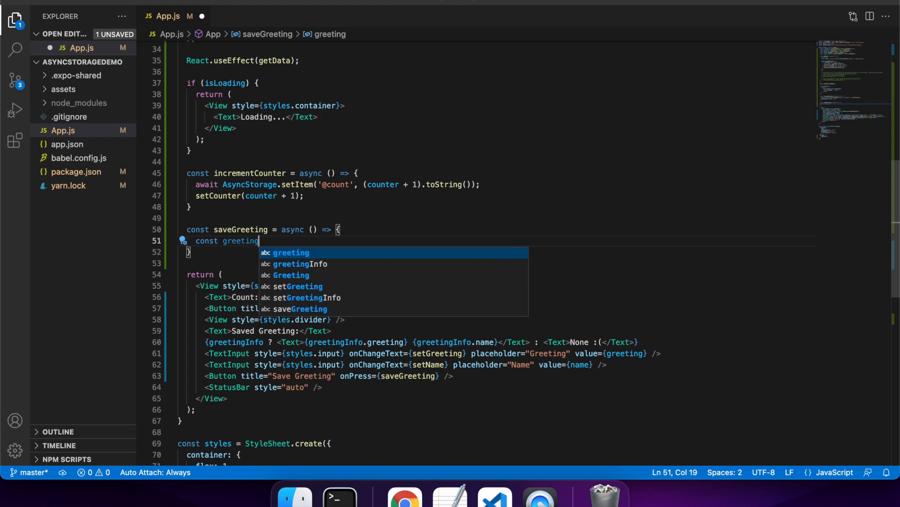
{"action": "type", "text": "ToSave "}
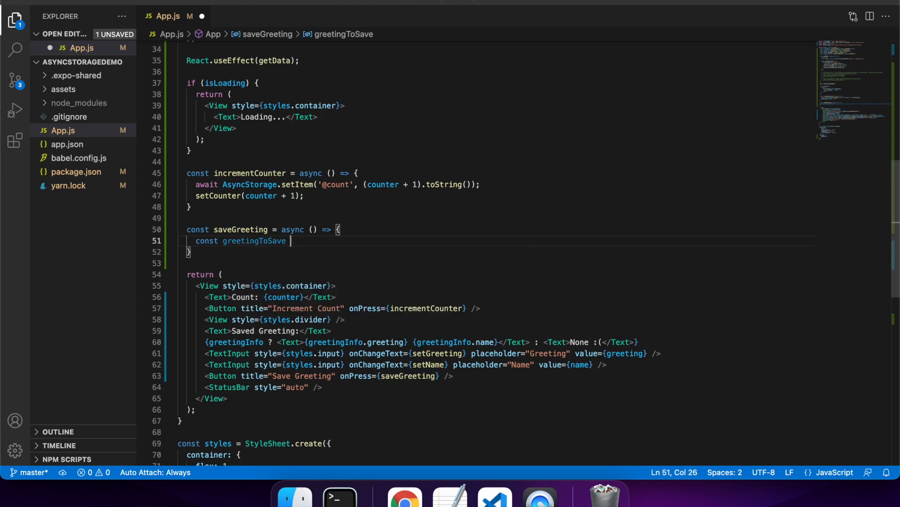
{"action": "type", "text": "= {"}
{"action": "key", "text": "Return"}
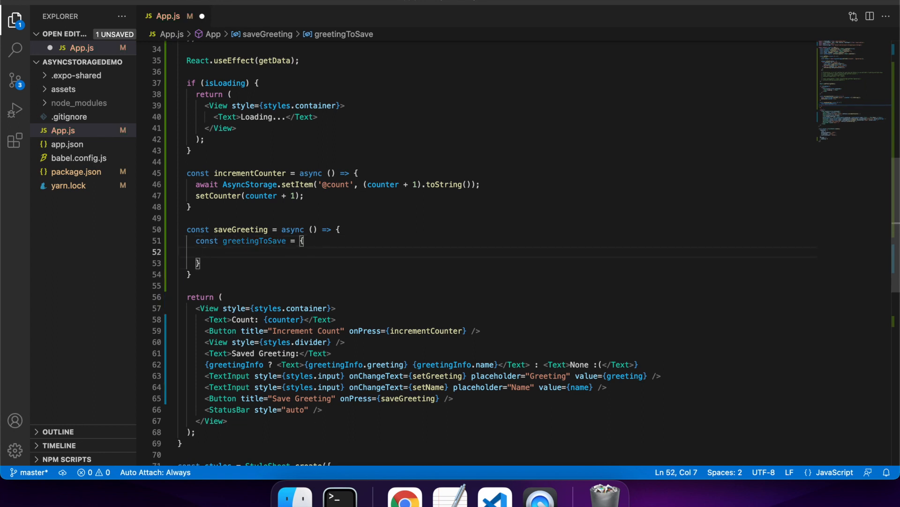
{"action": "type", "text": "reeti"}
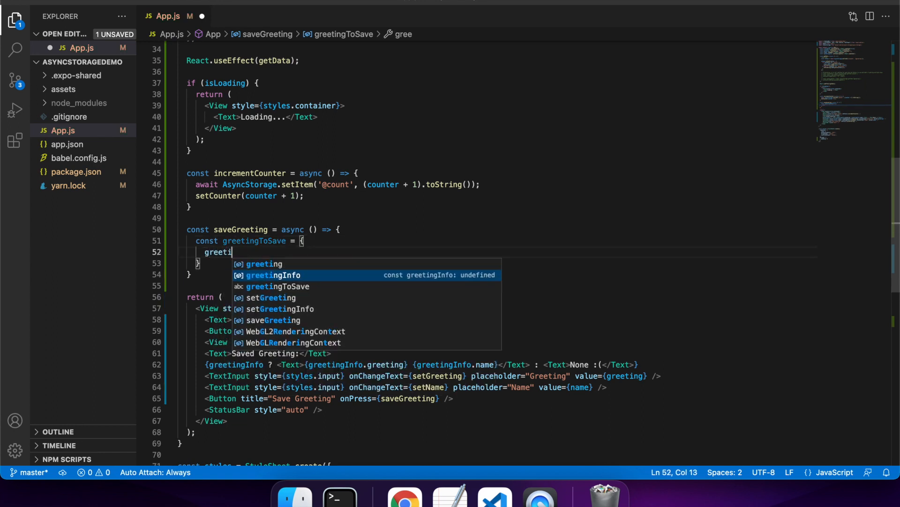
{"action": "type", "text": "ng:"}
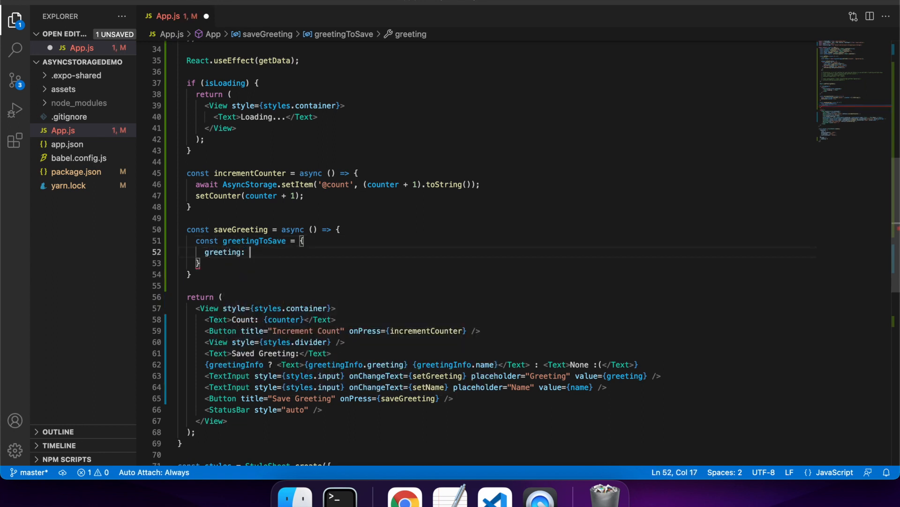
{"action": "type", "text": " greeting"}
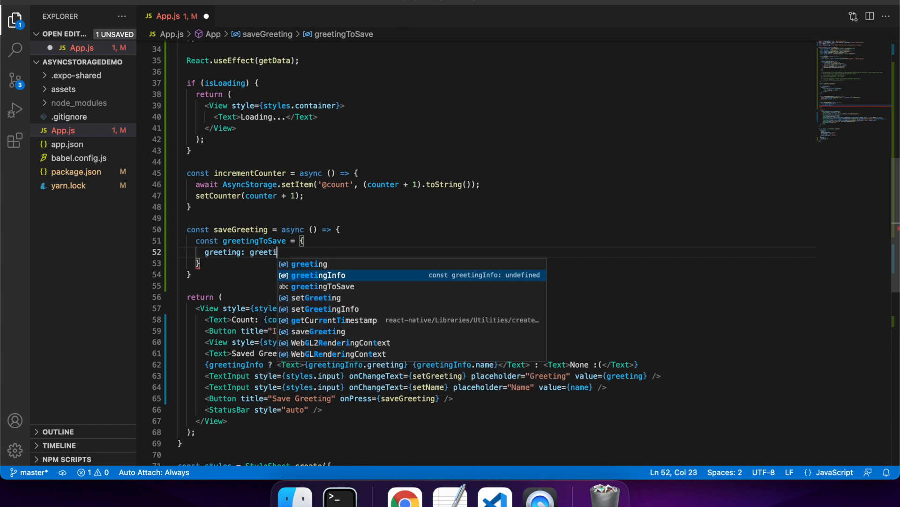
{"action": "type", "text": ","}
- Fill greetingToSave with greeting: greeting and name: name, closing the object with ';'
{"action": "key", "text": "Return"}
{"action": "type", "text": "name: "}
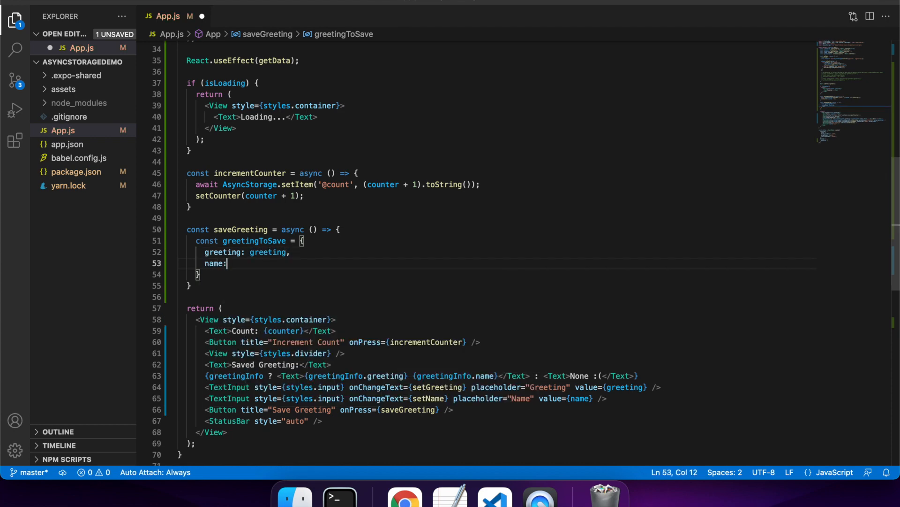
{"action": "type", "text": "name"}
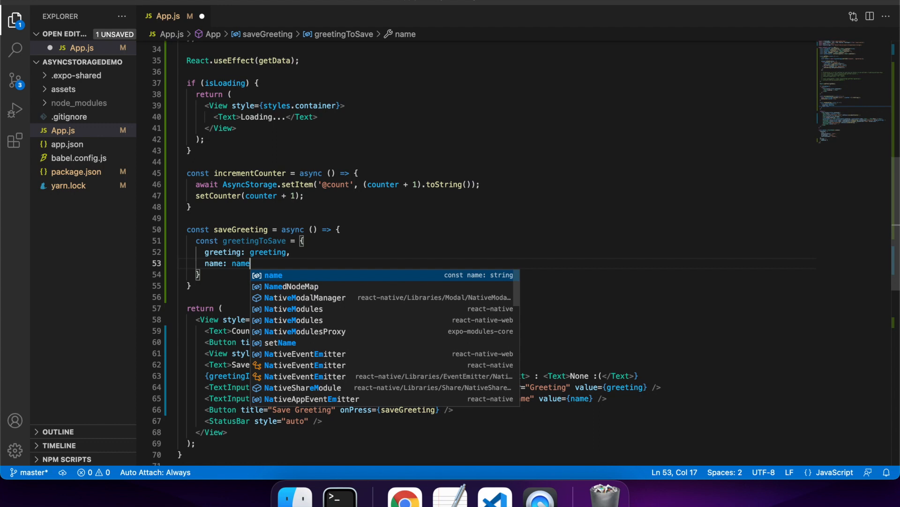
{"action": "key", "text": "Escape"}
{"action": "key", "text": "Down"}
{"action": "type", "text": ";"}
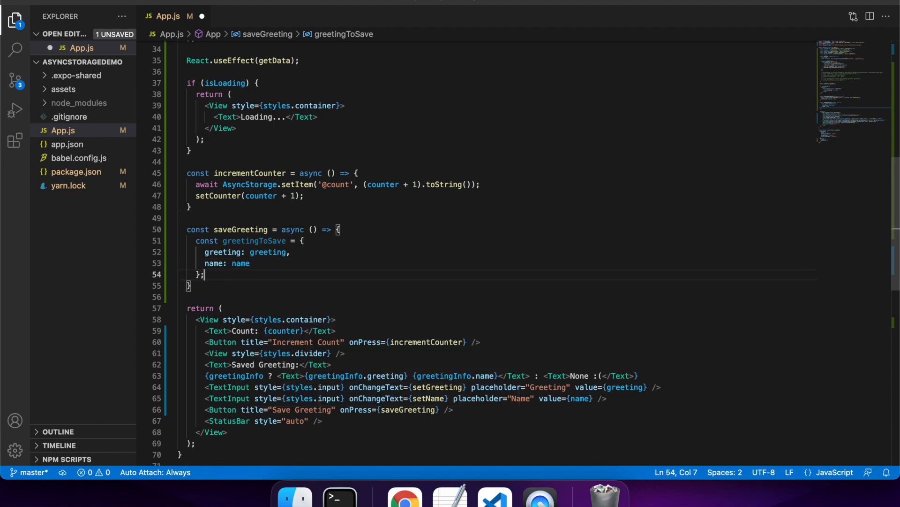
{"action": "key", "text": "Return"}
{"action": "key", "text": "Return"}
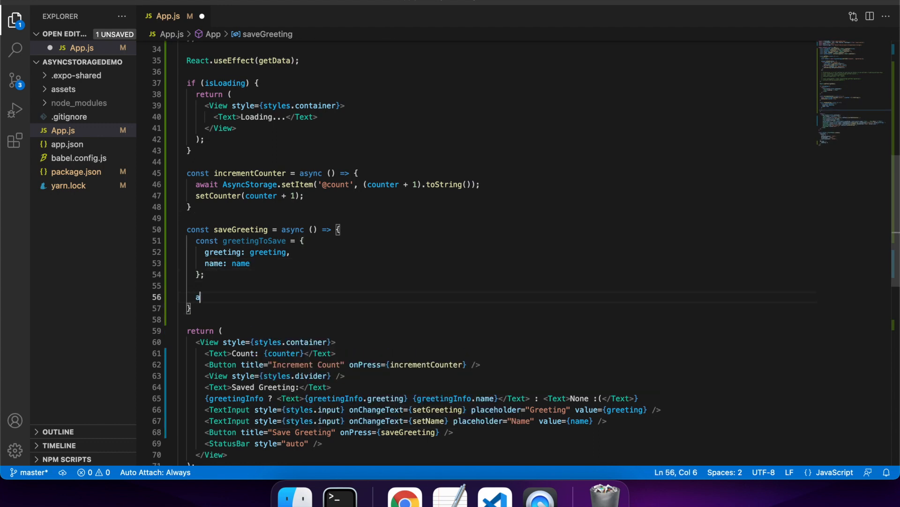
{"action": "type", "text": "await "}
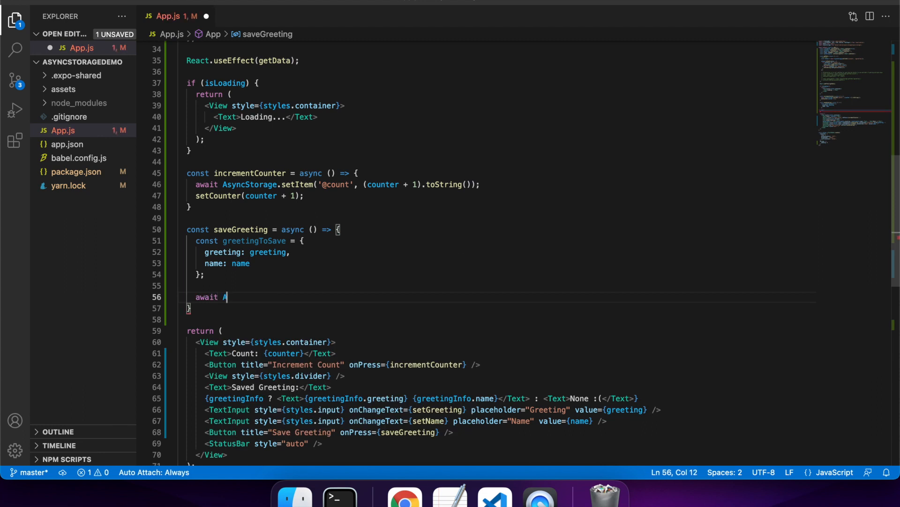
{"action": "type", "text": "As"}
{"action": "key", "text": "Tab"}
{"action": "type", "text": "."}
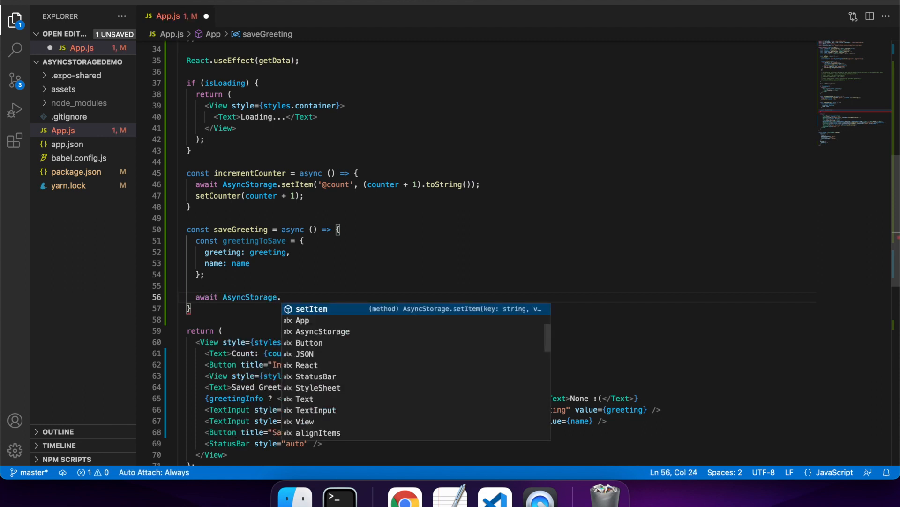
{"action": "key", "text": "Tab"}
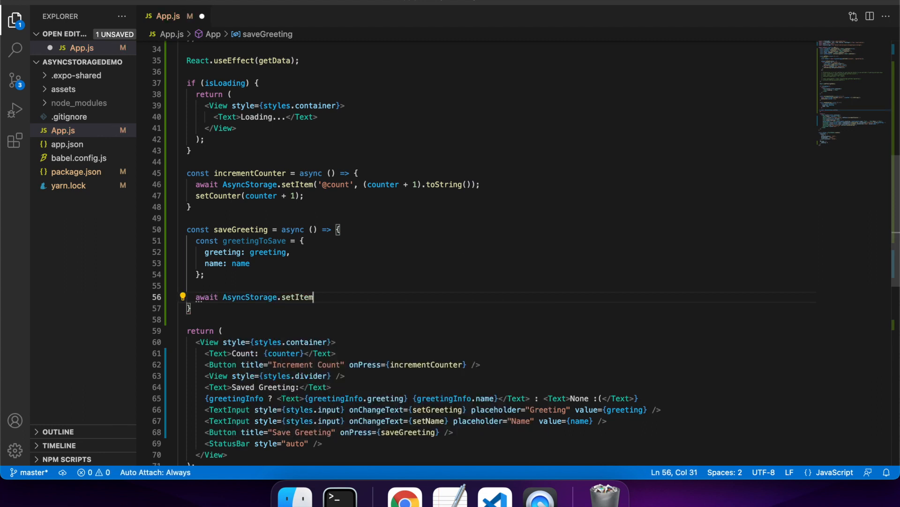
{"action": "type", "text": "('"}
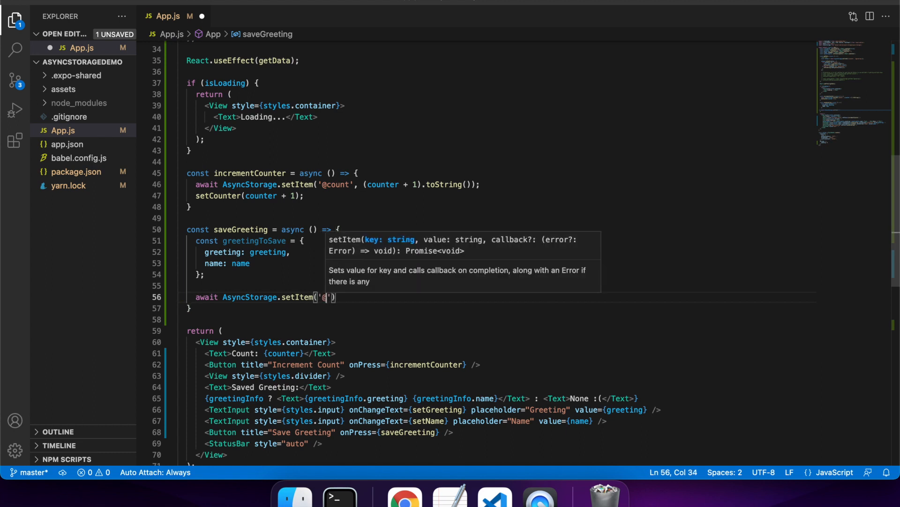
{"action": "type", "text": "@greeting'"}
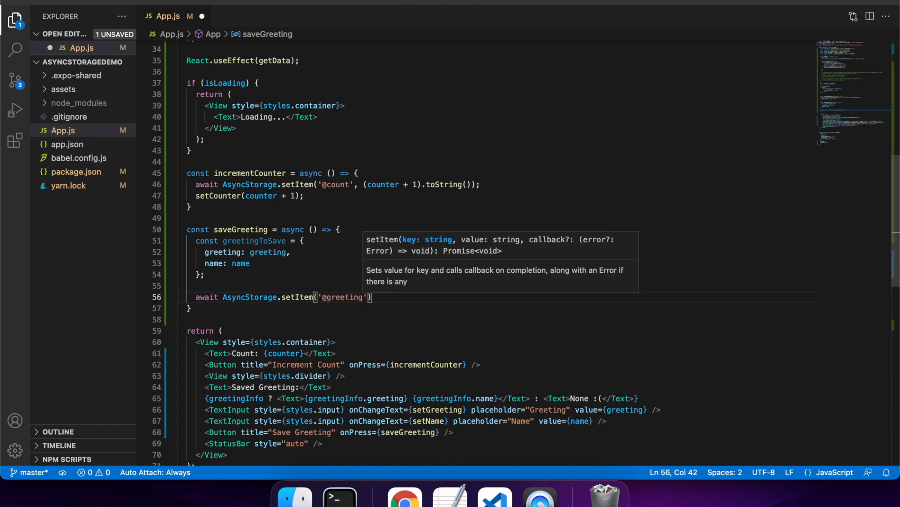
{"action": "type", "text": ", JS"}
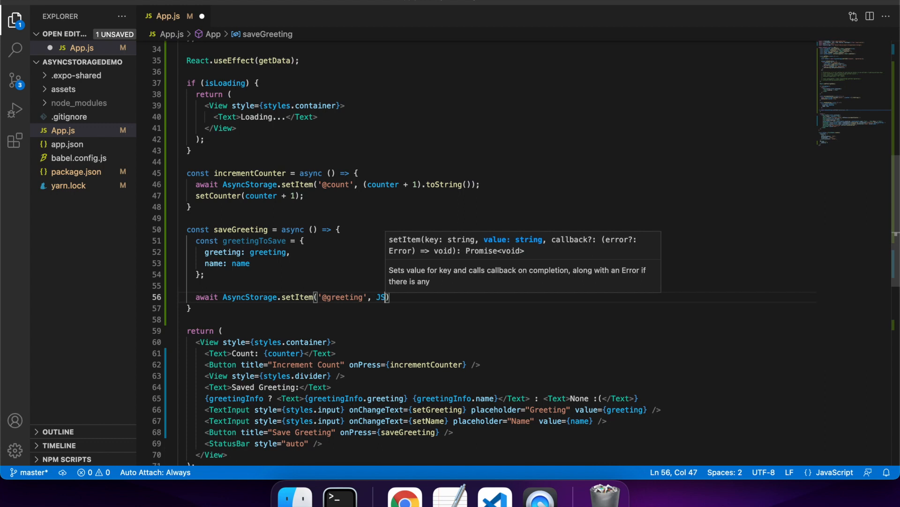
{"action": "type", "text": "ON."}
{"action": "key", "text": "Down"}
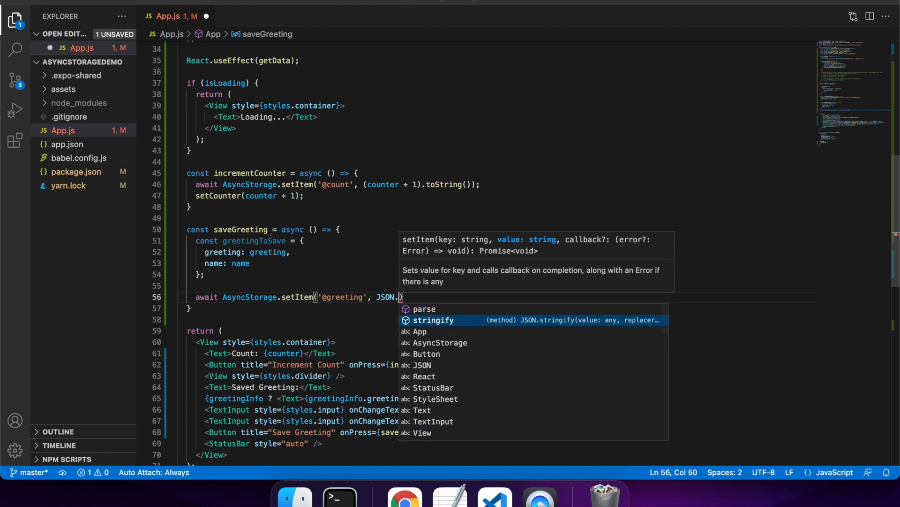
{"action": "key", "text": "Return"}
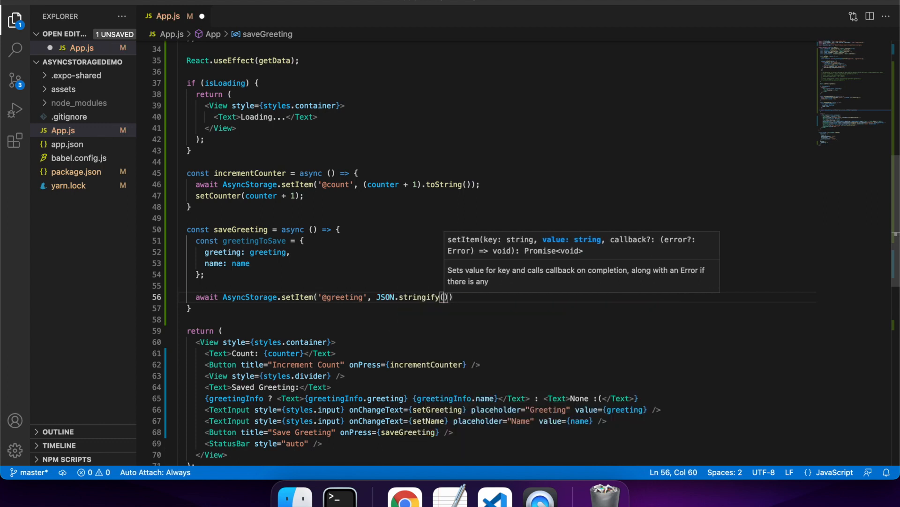
{"action": "type", "text": "('@gree"}
{"action": "key", "text": "Down"}
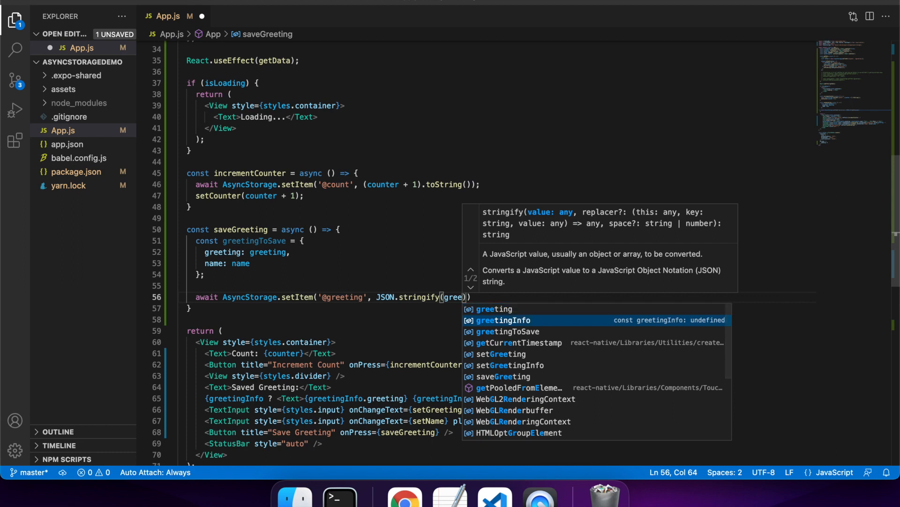
{"action": "key", "text": "Up"}
{"action": "key", "text": "Down"}
{"action": "key", "text": "Down"}
{"action": "key", "text": "Return"}
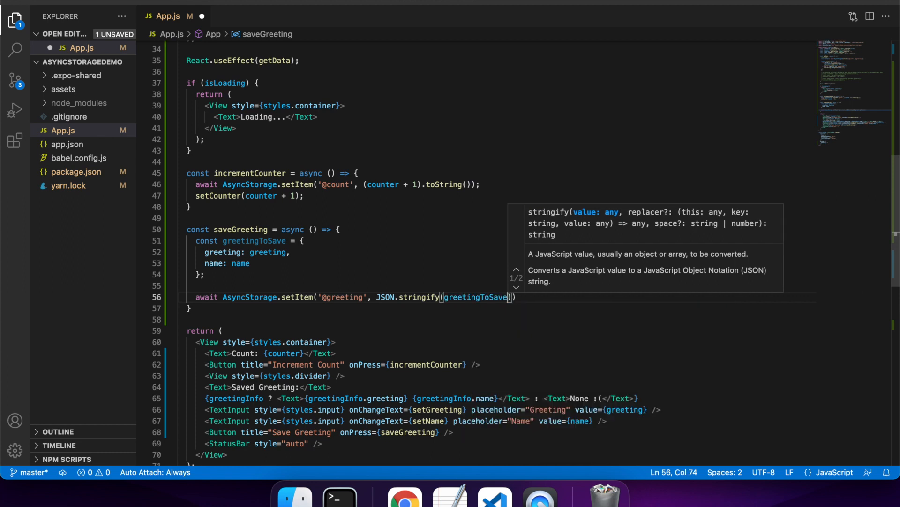
{"action": "type", "text": "));"}
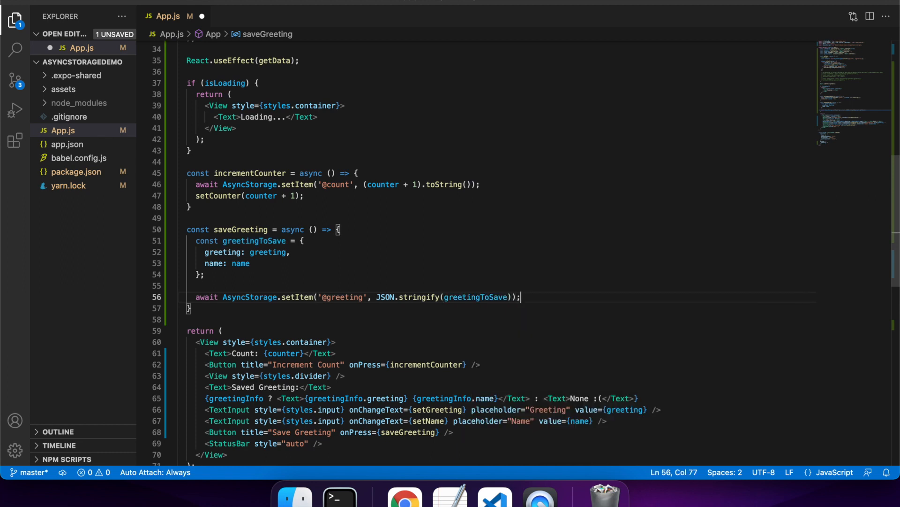
- Call setGreetingInfo(greetingToSave) after the storage call
{"action": "key", "text": "Return"}
{"action": "type", "text": "set"}
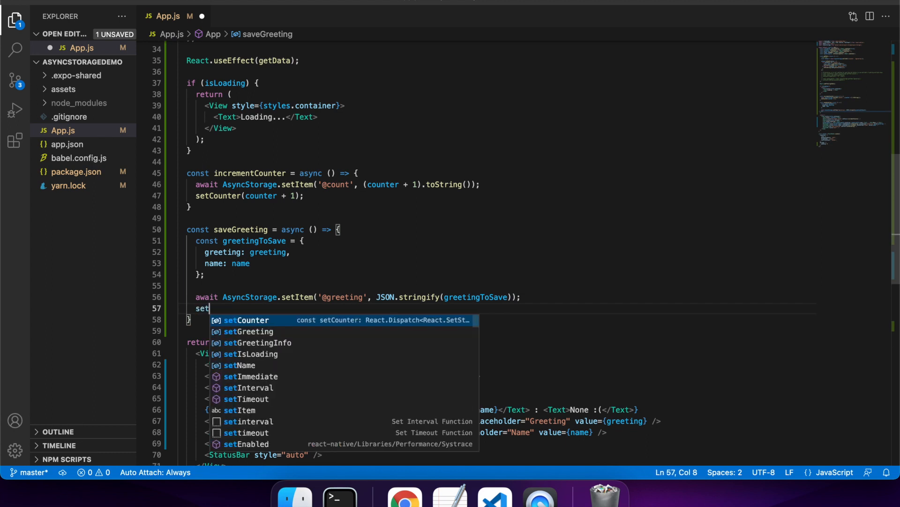
{"action": "type", "text": "Gr"}
{"action": "key", "text": "Down"}
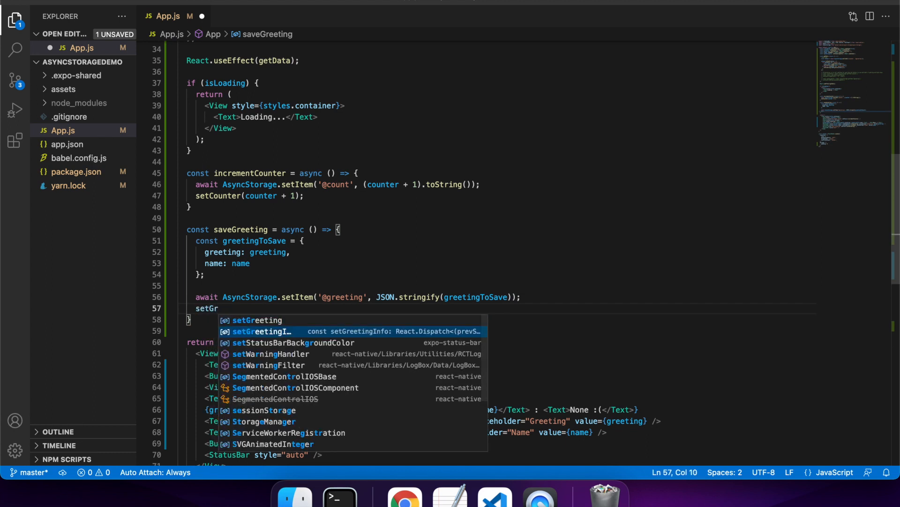
{"action": "key", "text": "Return"}
{"action": "type", "text": "("}
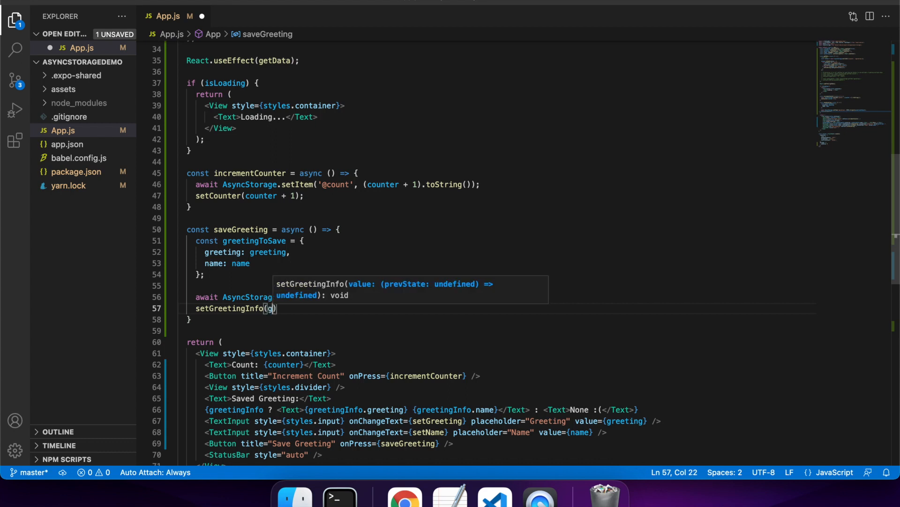
{"action": "type", "text": "gree"}
{"action": "key", "text": "Return"}
{"action": "type", "text": ")"}
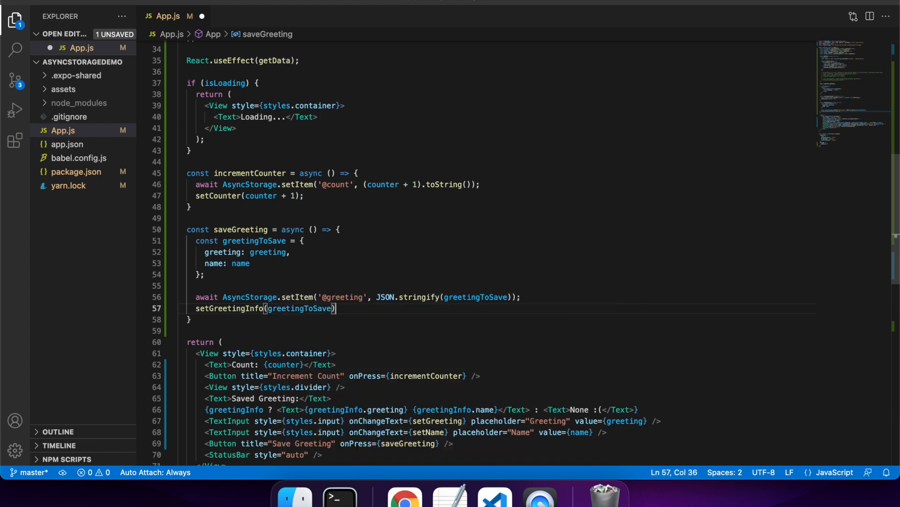
{"action": "type", "text": ";"}
{"action": "scroll", "coordinate": [427, 330], "scroll_direction": "down", "scroll_amount": 5}
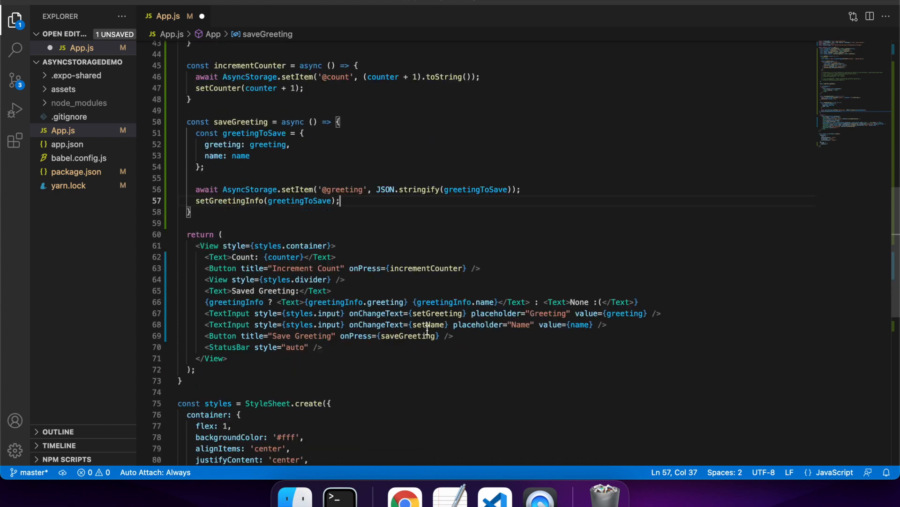
{"action": "scroll", "coordinate": [436, 296], "scroll_direction": "down", "scroll_amount": 3}
{"action": "scroll", "coordinate": [449, 271], "scroll_direction": "up", "scroll_amount": 2}
{"action": "scroll", "coordinate": [449, 271], "scroll_direction": "up", "scroll_amount": 1}
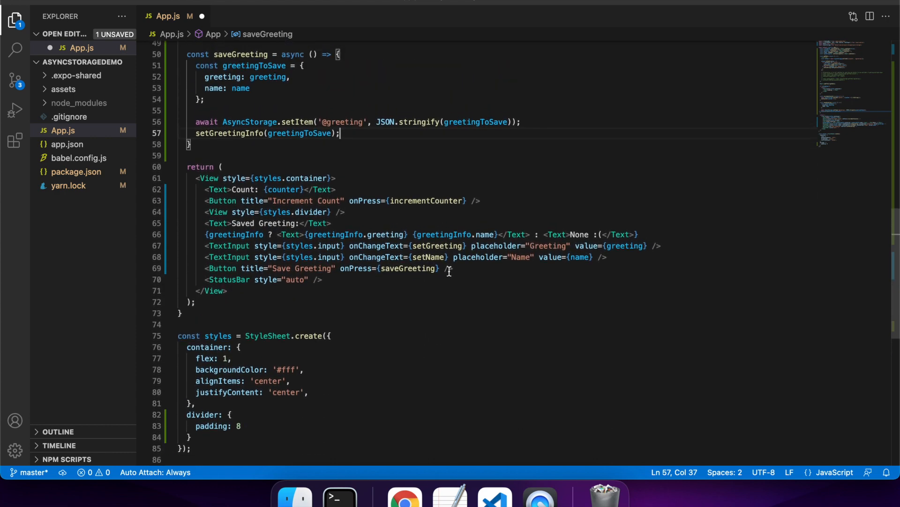
- Add an input style with height 20, margin 8 and alignSelf 'stretch' after the divider style
{"action": "left_click", "coordinate": [198, 434]}
{"action": "type", "text": ","}
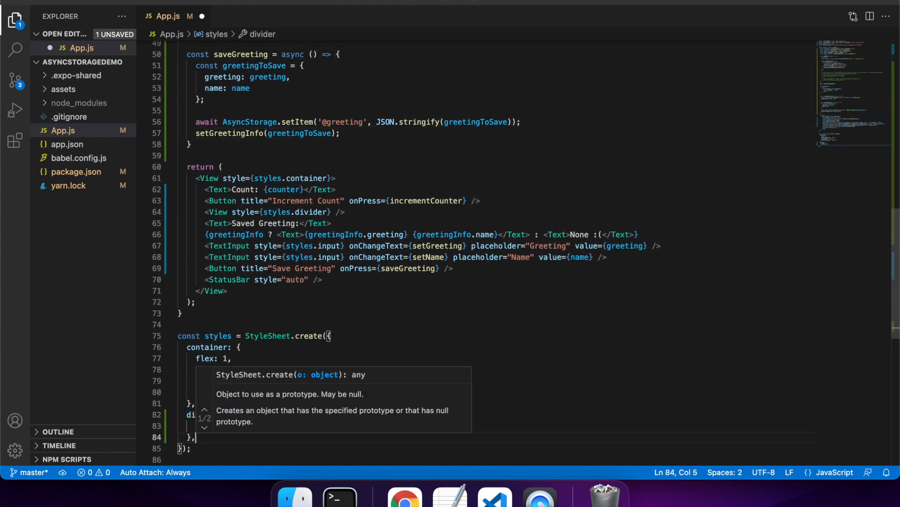
{"action": "key", "text": "Return"}
{"action": "type", "text": "input"}
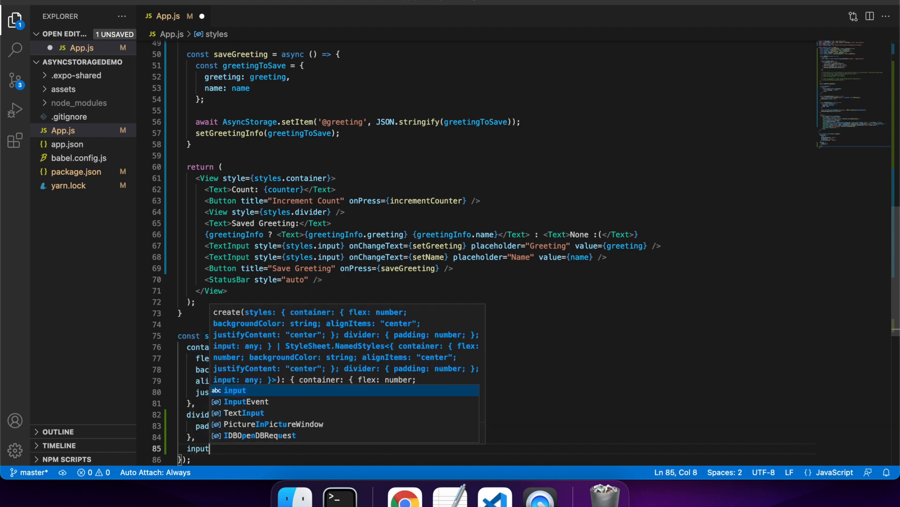
{"action": "type", "text": ": {"}
{"action": "key", "text": "Return"}
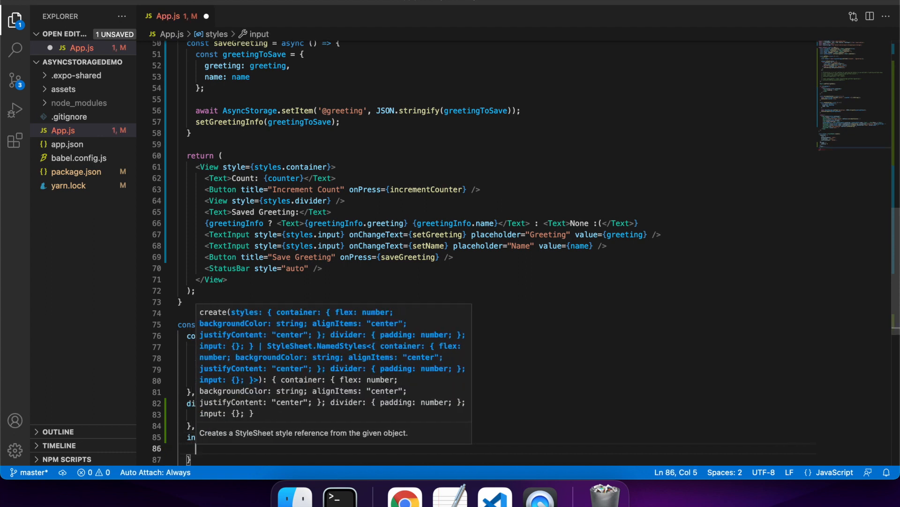
{"action": "type", "text": "height: "}
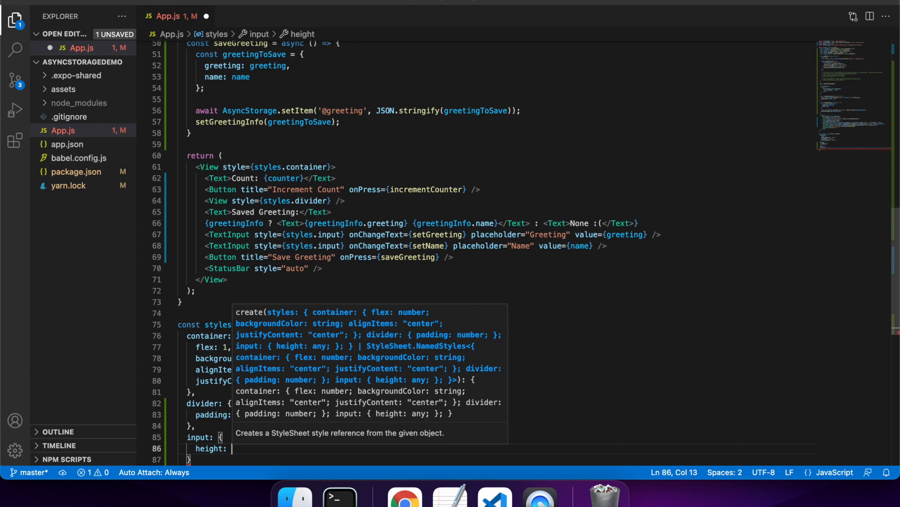
{"action": "type", "text": "20,"}
{"action": "key", "text": "Return"}
{"action": "type", "text": "ma"}
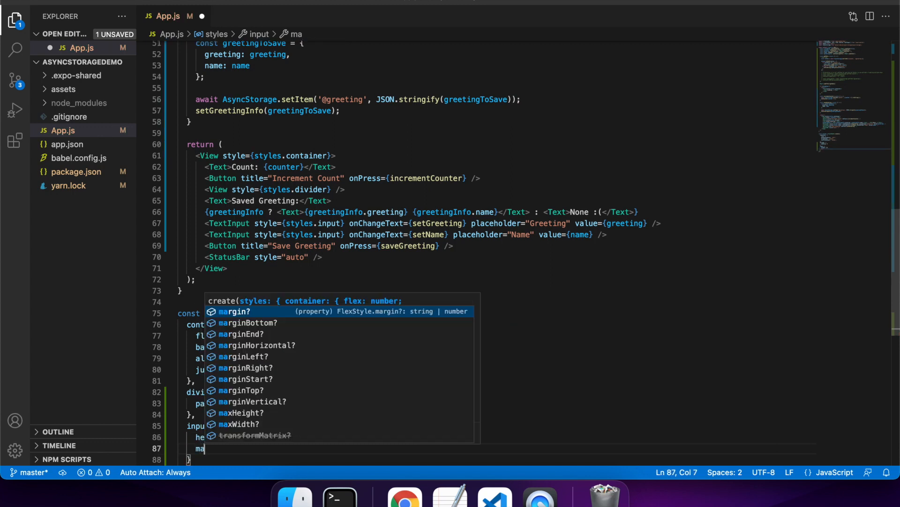
{"action": "type", "text": "rgin: "}
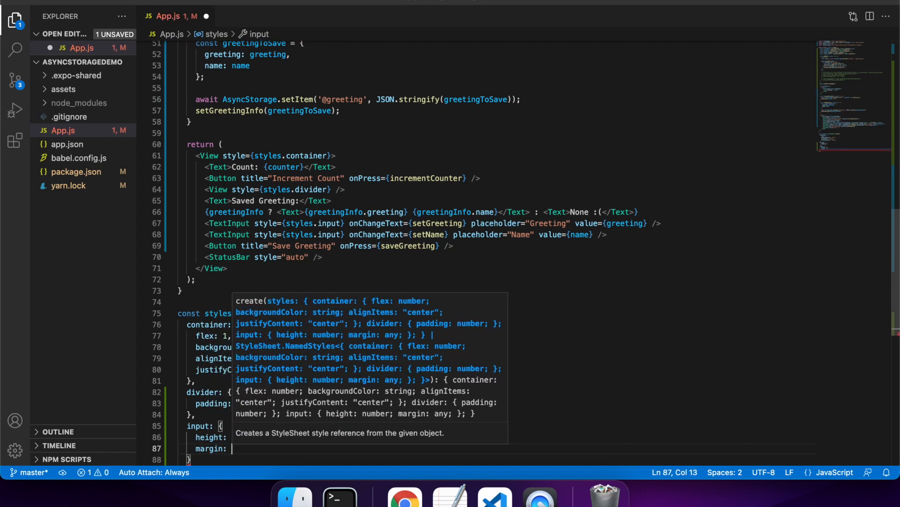
{"action": "type", "text": "8,"}
{"action": "key", "text": "Return"}
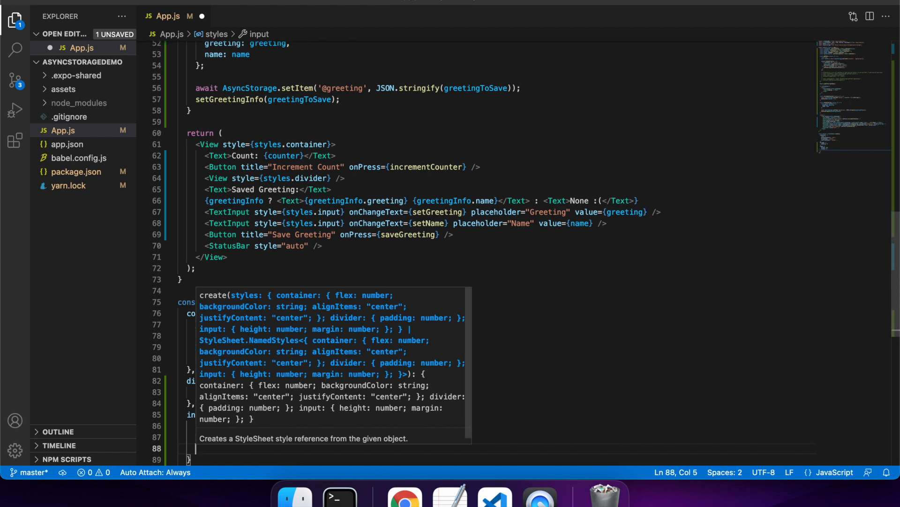
{"action": "type", "text": "alig"}
{"action": "key", "text": "Down"}
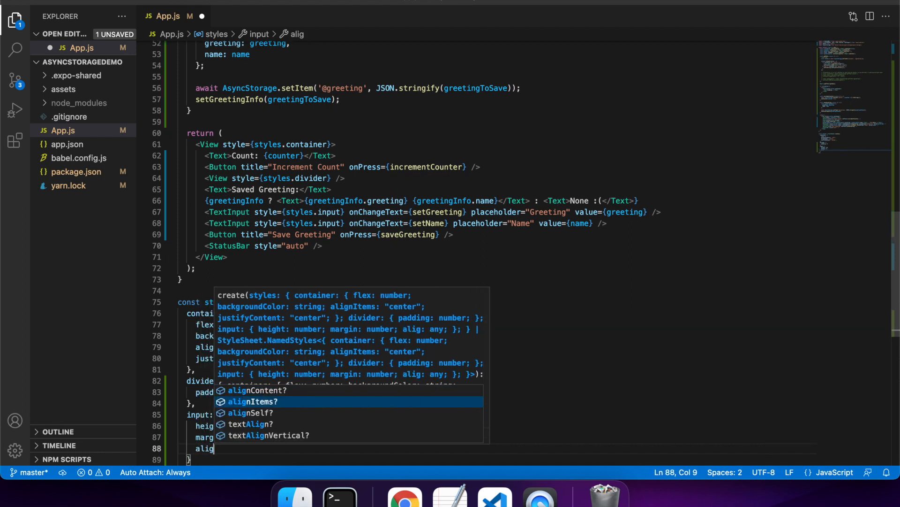
{"action": "key", "text": "Down"}
{"action": "key", "text": "Return"}
{"action": "type", "text": ": 'str"}
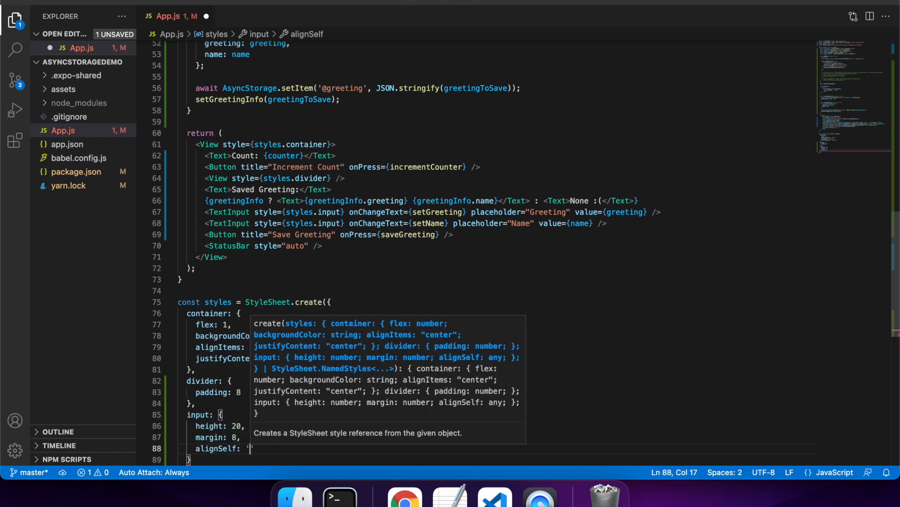
{"action": "type", "text": "etch'"}
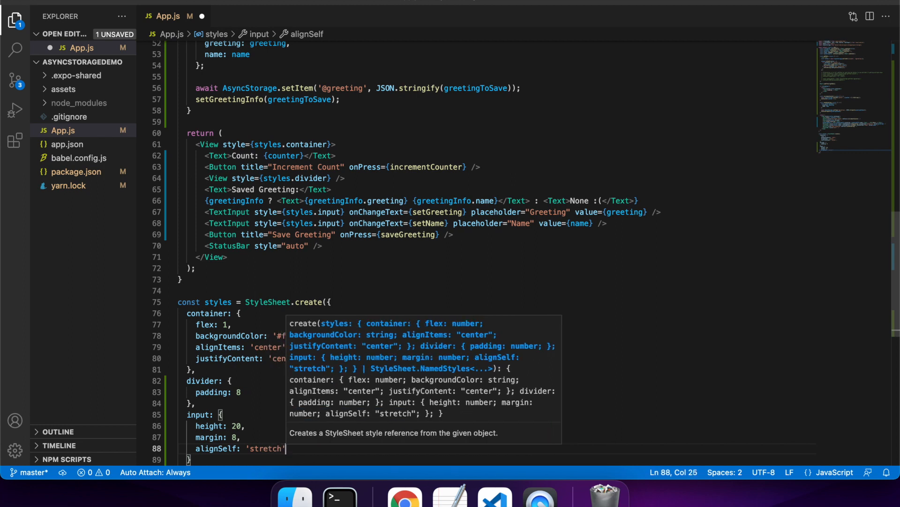
{"action": "type", "text": ","}
- Give the input style borderBottomColor '#00aa77' and borderBottomWidth 2, then save App.js
{"action": "key", "text": "Return"}
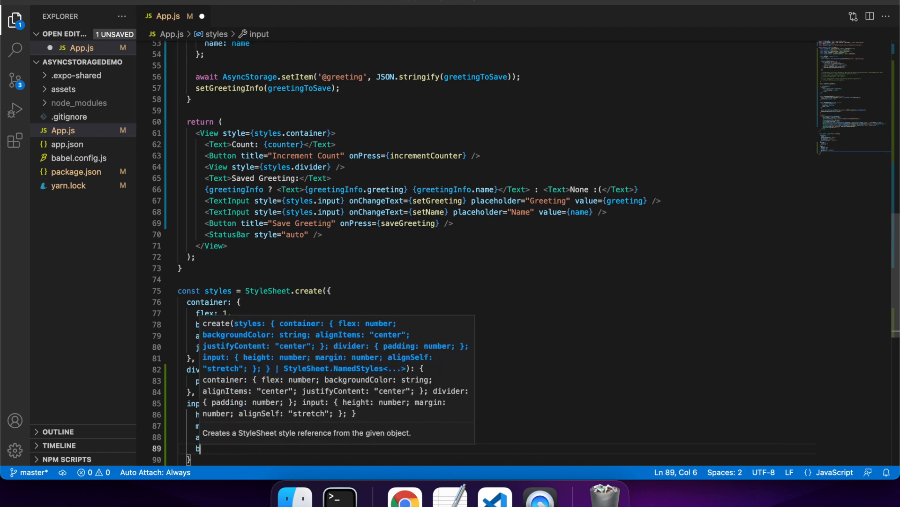
{"action": "type", "text": "bord"}
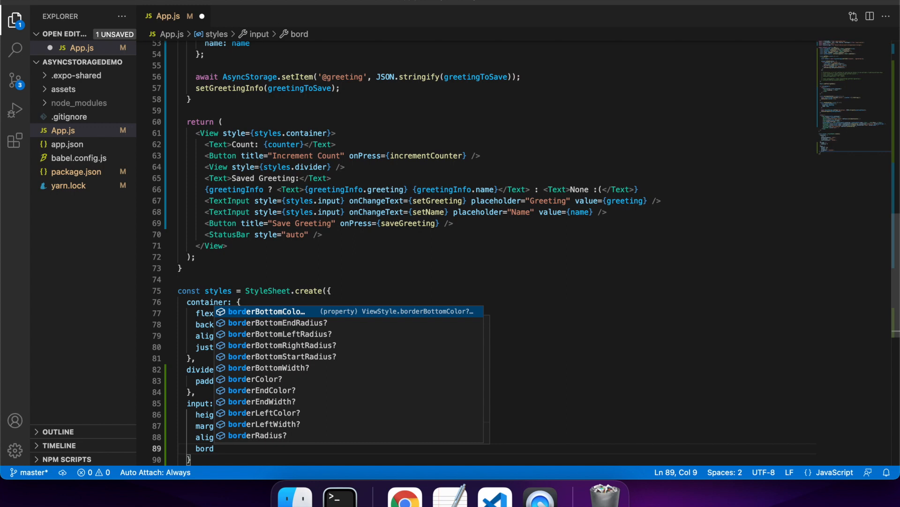
{"action": "key", "text": "Tab"}
{"action": "type", "text": ": "}
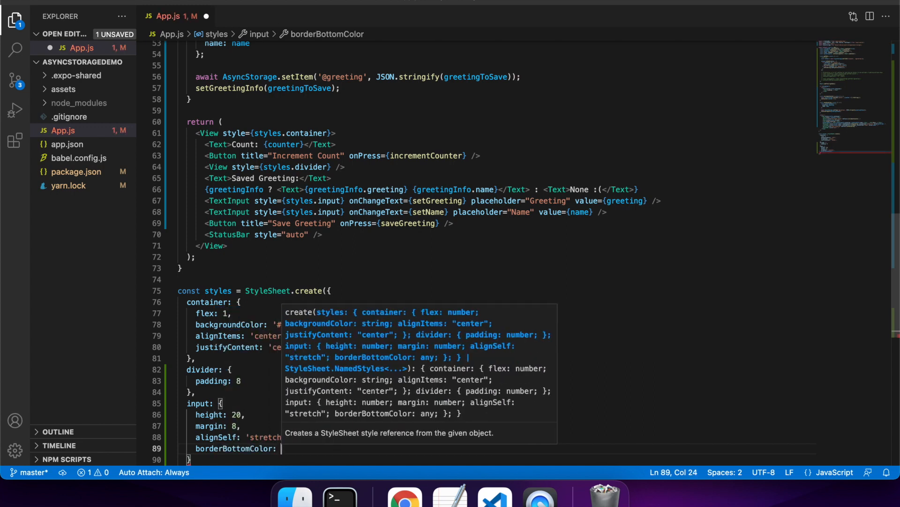
{"action": "type", "text": "'"}
{"action": "type", "text": "#00"}
{"action": "type", "text": "aa77"}
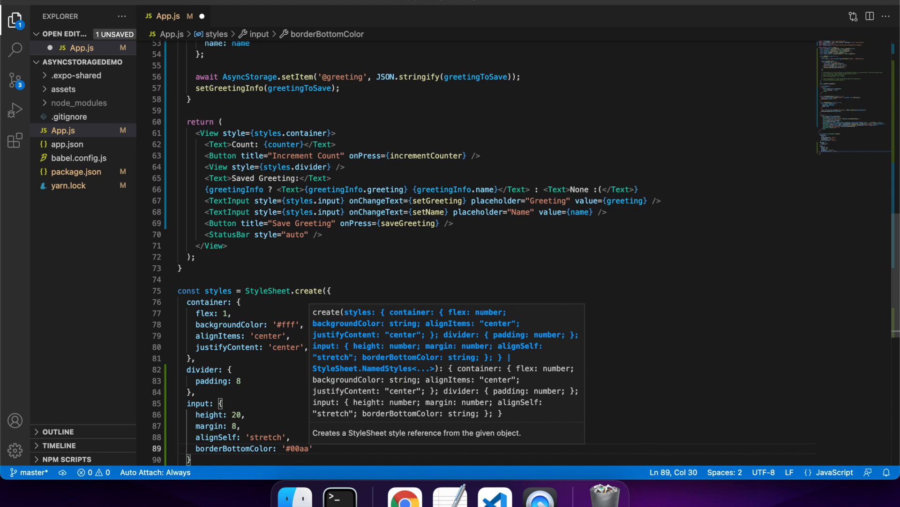
{"action": "key", "text": "Right"}
{"action": "type", "text": ","}
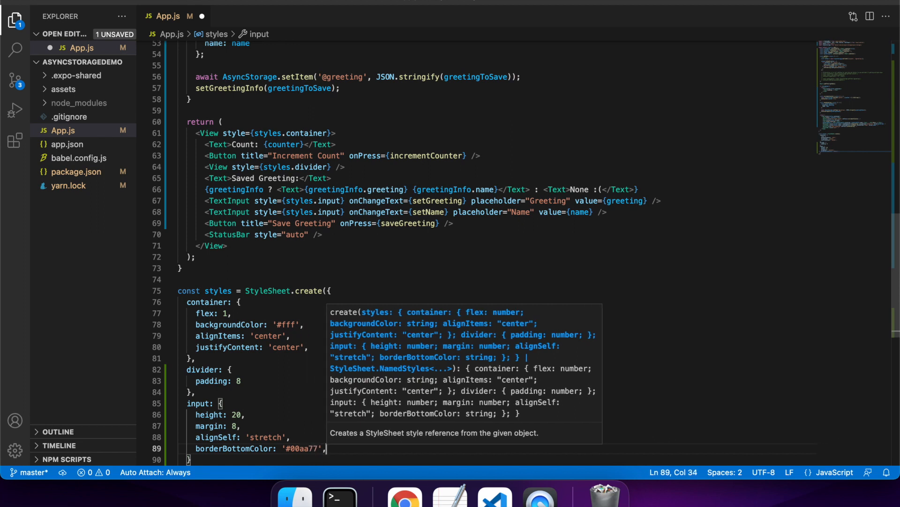
{"action": "key", "text": "Return"}
{"action": "type", "text": "border"}
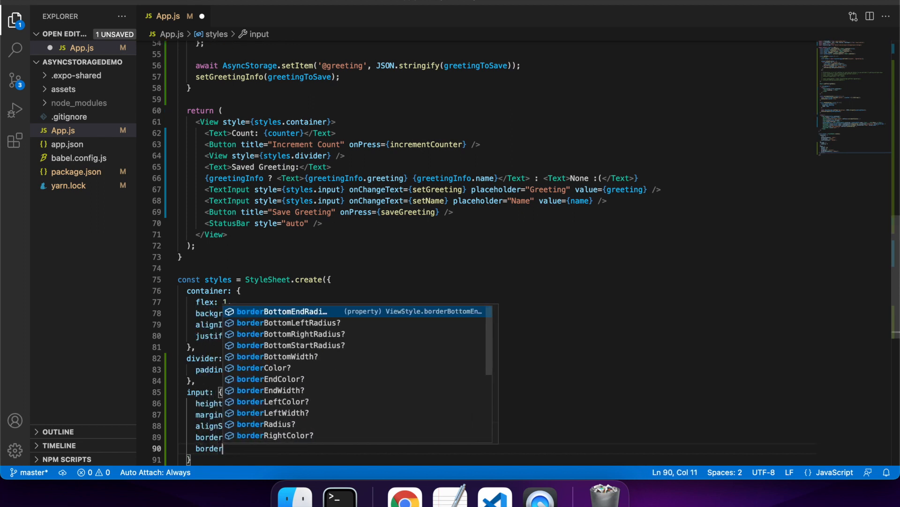
{"action": "type", "text": "Bo"}
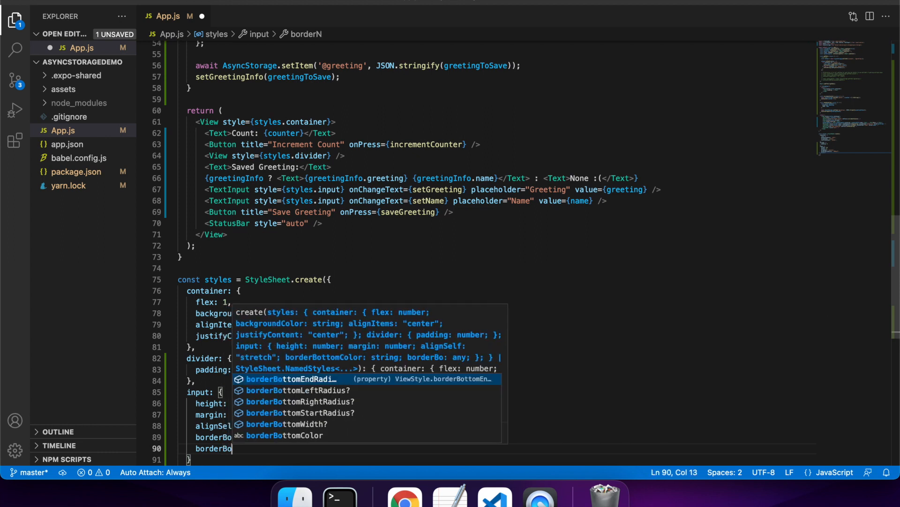
{"action": "key", "text": "Down"}
{"action": "key", "text": "Down"}
{"action": "key", "text": "Down"}
{"action": "key", "text": "Down"}
{"action": "key", "text": "Return"}
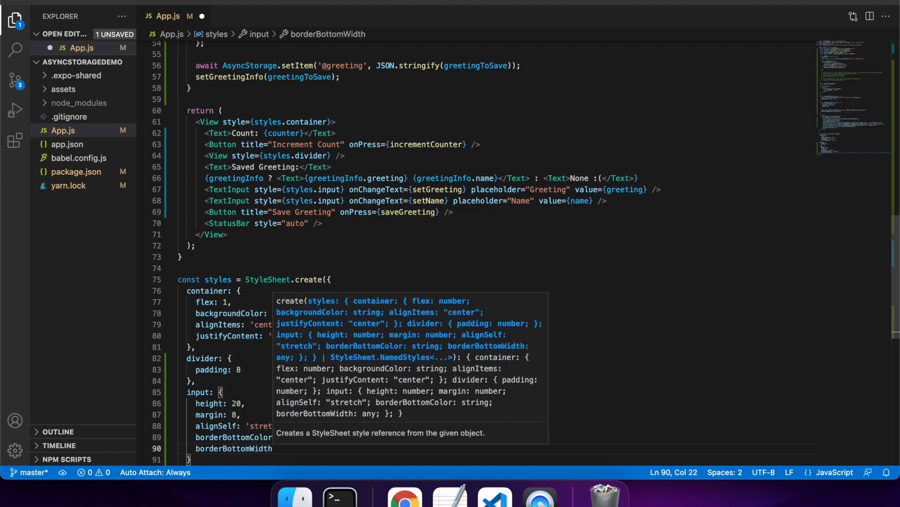
{"action": "type", "text": ": 2"}
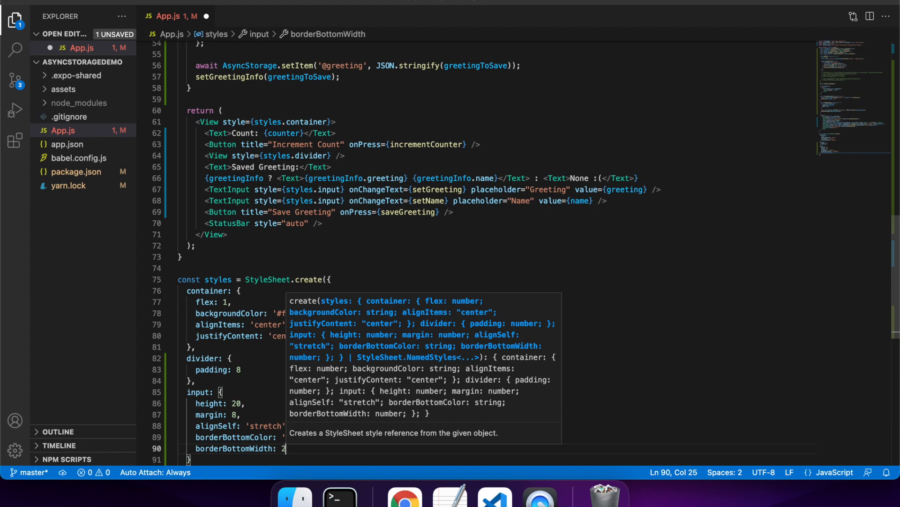
{"action": "left_click", "coordinate": [211, 415]}
{"action": "scroll", "coordinate": [338, 411], "scroll_direction": "down", "scroll_amount": 2}
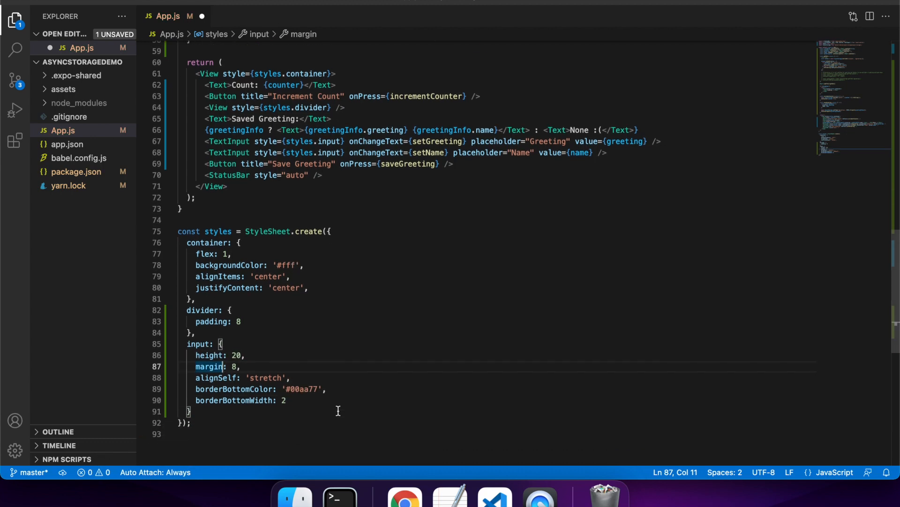
{"action": "key", "text": "super+s"}
- Run expo start in Terminal and open the demo app on the iPhone
{"action": "left_click", "coordinate": [340, 498]}
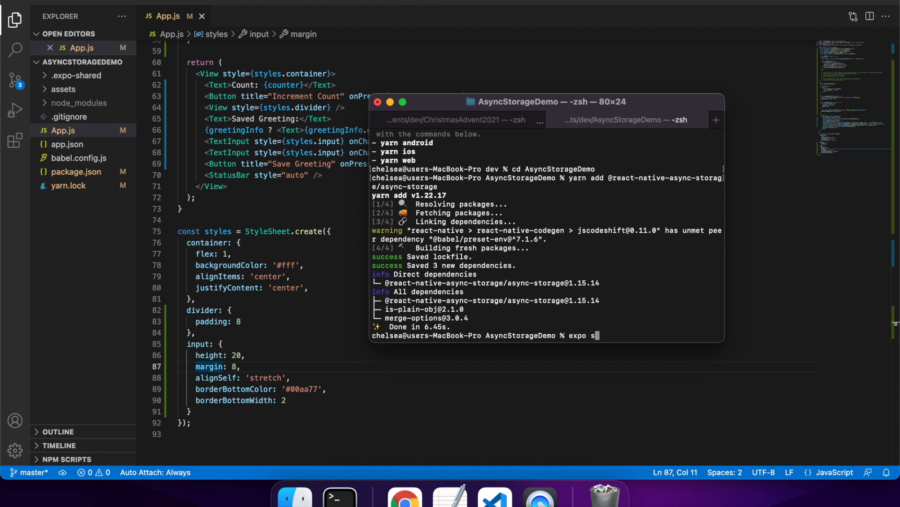
{"action": "type", "text": "tar"}
{"action": "key", "text": "Return"}
{"action": "left_click", "coordinate": [552, 385]}
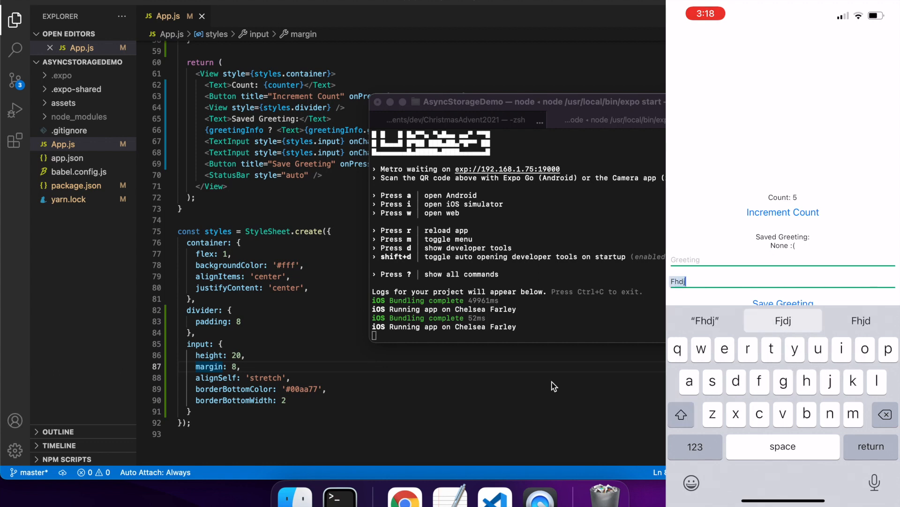
{"action": "scroll", "coordinate": [303, 317], "scroll_direction": "up", "scroll_amount": 5}
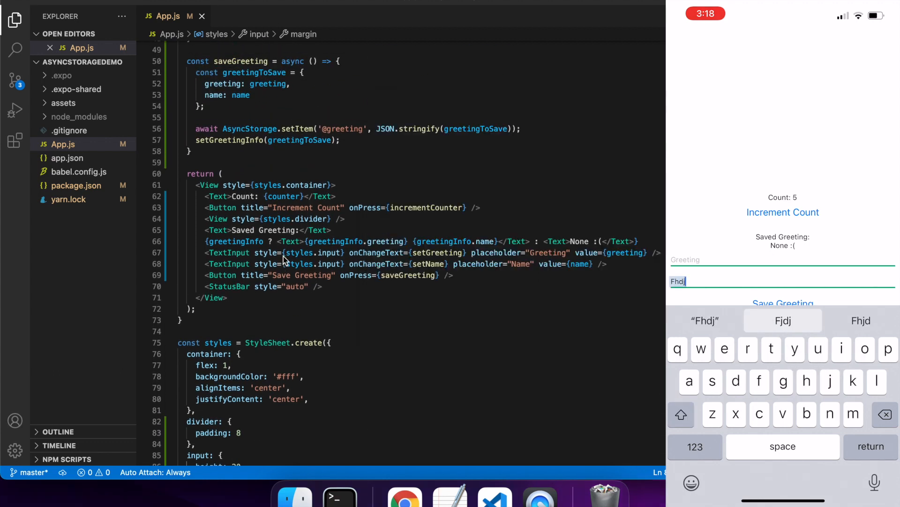
- Bring App.js back to the front and review the getData loading code
{"action": "left_click", "coordinate": [284, 252]}
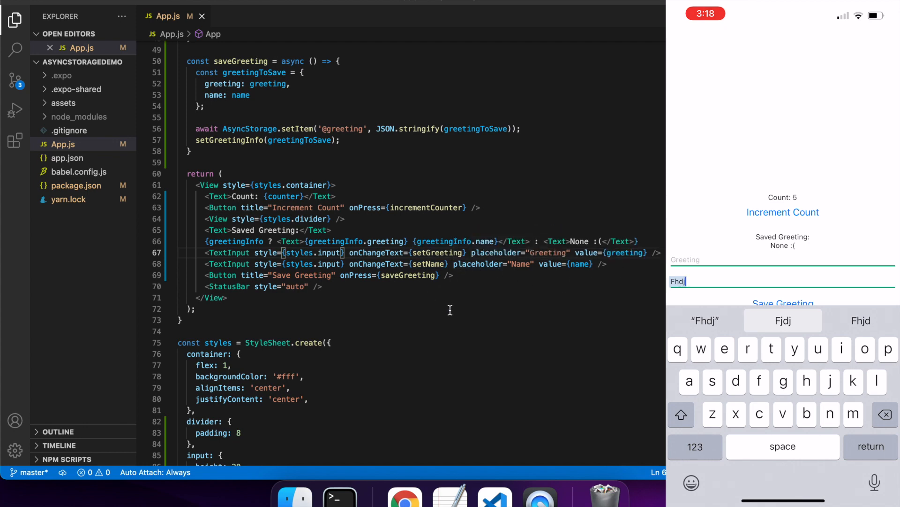
{"action": "scroll", "coordinate": [450, 311], "scroll_direction": "up", "scroll_amount": 5}
{"action": "scroll", "coordinate": [450, 310], "scroll_direction": "up", "scroll_amount": 5}
{"action": "scroll", "coordinate": [449, 310], "scroll_direction": "up", "scroll_amount": 5}
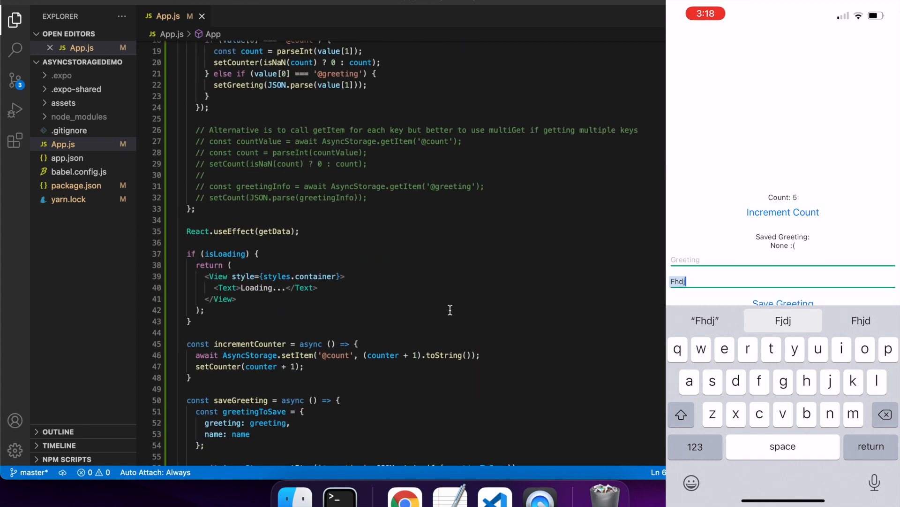
{"action": "scroll", "coordinate": [450, 310], "scroll_direction": "up", "scroll_amount": 3}
{"action": "scroll", "coordinate": [450, 311], "scroll_direction": "up", "scroll_amount": 5}
{"action": "scroll", "coordinate": [449, 310], "scroll_direction": "up", "scroll_amount": 2}
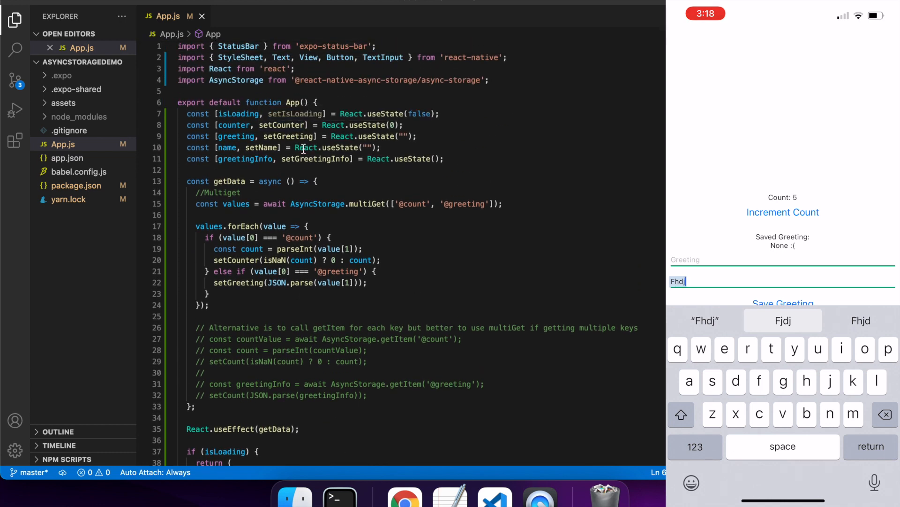
{"action": "mouse_move", "coordinate": [307, 147]}
{"action": "scroll", "coordinate": [343, 239], "scroll_direction": "down", "scroll_amount": 3}
{"action": "scroll", "coordinate": [343, 239], "scroll_direction": "down", "scroll_amount": 4}
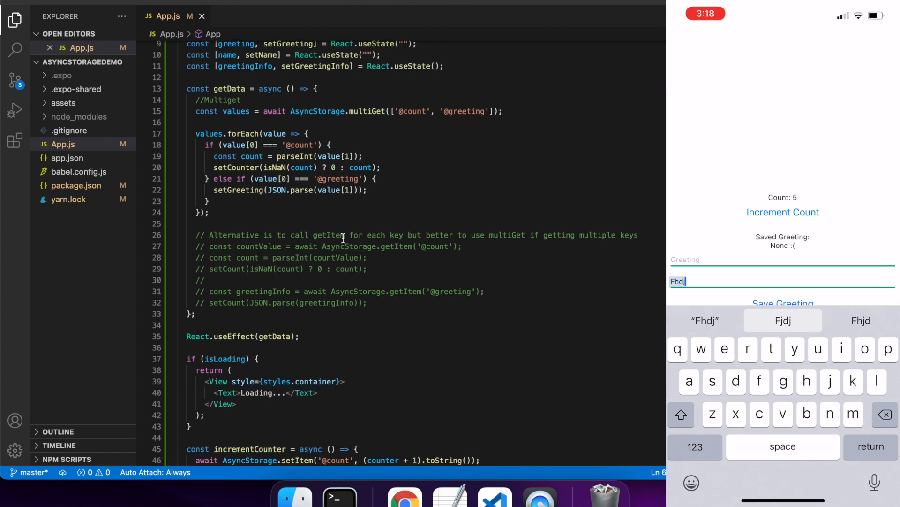
{"action": "scroll", "coordinate": [343, 239], "scroll_direction": "down", "scroll_amount": 5}
{"action": "scroll", "coordinate": [343, 240], "scroll_direction": "down", "scroll_amount": 3}
{"action": "scroll", "coordinate": [342, 240], "scroll_direction": "down", "scroll_amount": 3}
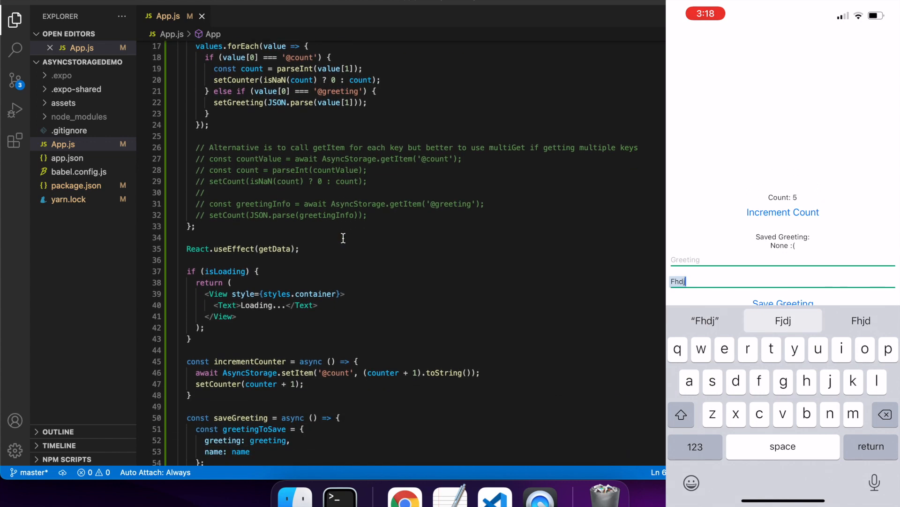
{"action": "scroll", "coordinate": [343, 239], "scroll_direction": "down", "scroll_amount": 4}
{"action": "scroll", "coordinate": [343, 240], "scroll_direction": "down", "scroll_amount": 3}
{"action": "scroll", "coordinate": [342, 239], "scroll_direction": "up", "scroll_amount": 4}
{"action": "scroll", "coordinate": [343, 239], "scroll_direction": "up", "scroll_amount": 2}
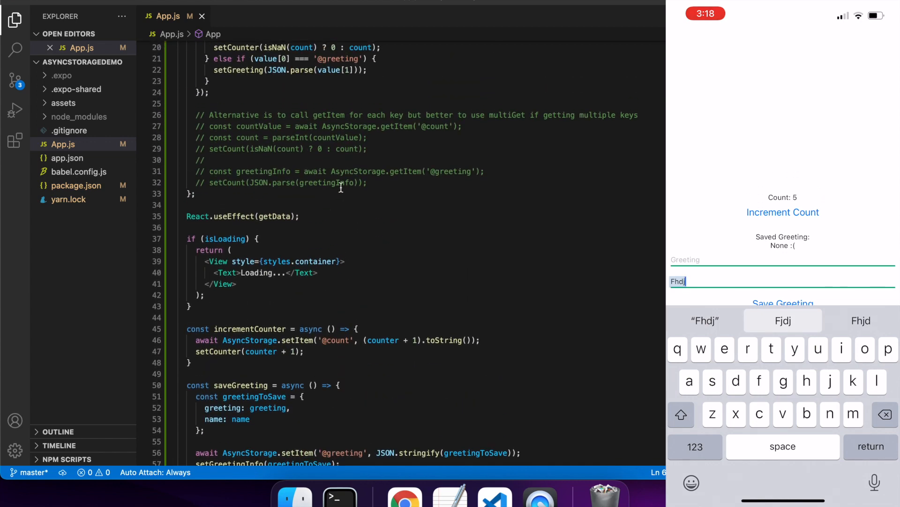
{"action": "left_click", "coordinate": [379, 185]}
- Add setIsLoading(false) at the end of getData and make isLoading start as true
{"action": "key", "text": "Return"}
{"action": "key", "text": "Return"}
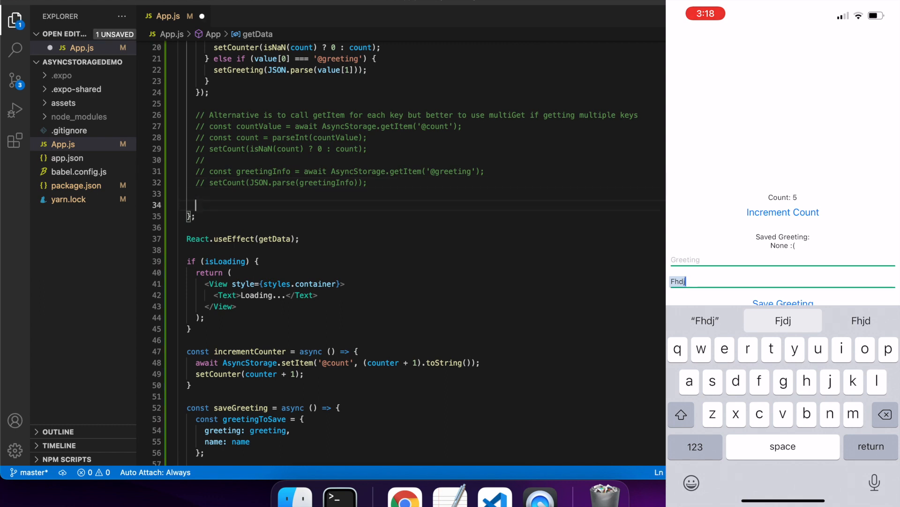
{"action": "type", "text": "tI"}
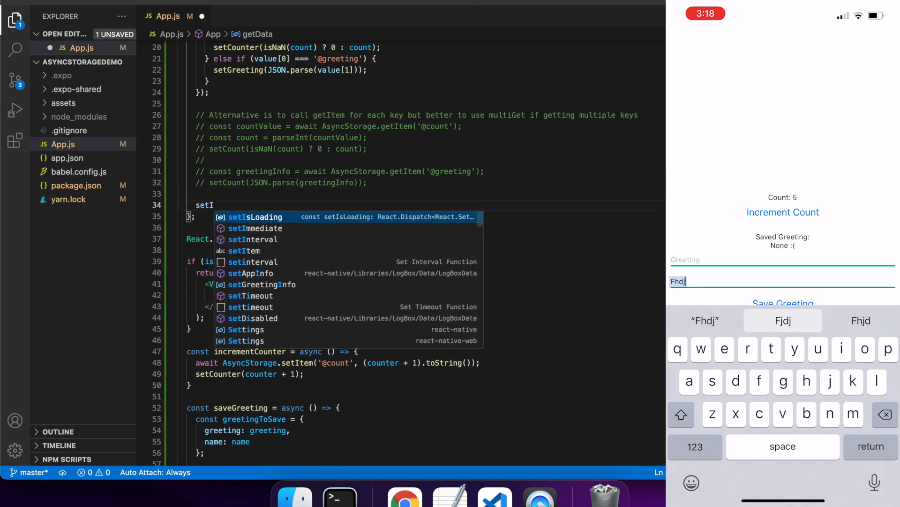
{"action": "key", "text": "Return"}
{"action": "type", "text": "(fals"}
{"action": "key", "text": "Return"}
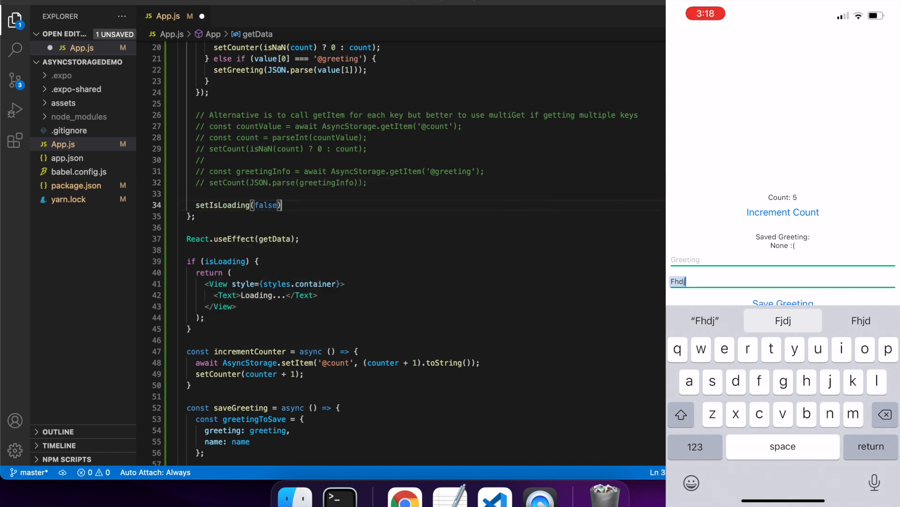
{"action": "scroll", "coordinate": [454, 224], "scroll_direction": "up", "scroll_amount": 10}
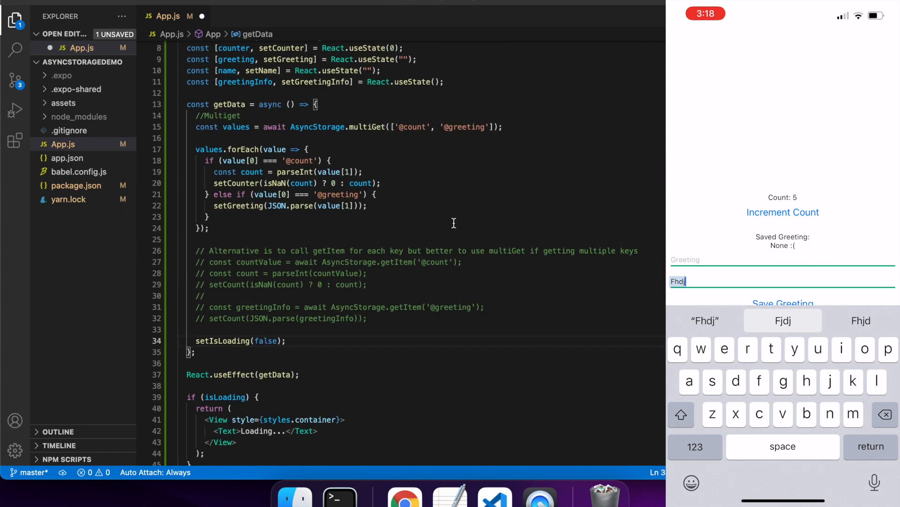
{"action": "double_click", "coordinate": [422, 113]}
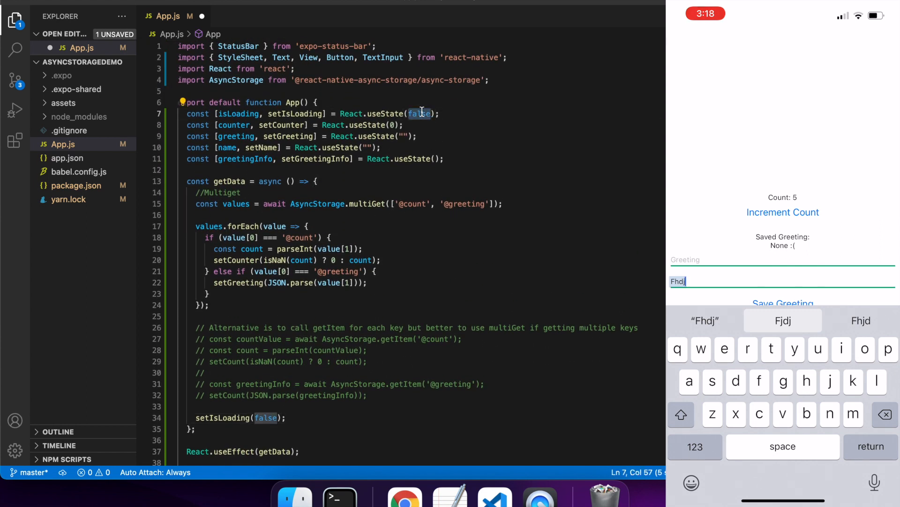
{"action": "type", "text": "true"}
- Review saveGreeting and the input render code, returning to getData's setGreeting line
{"action": "left_click", "coordinate": [397, 269]}
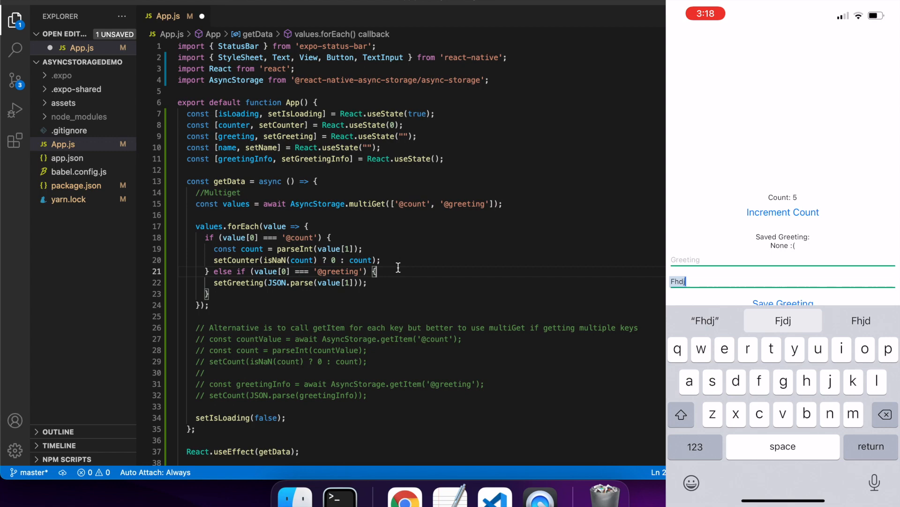
{"action": "scroll", "coordinate": [397, 267], "scroll_direction": "down", "scroll_amount": 6}
{"action": "scroll", "coordinate": [398, 267], "scroll_direction": "down", "scroll_amount": 10}
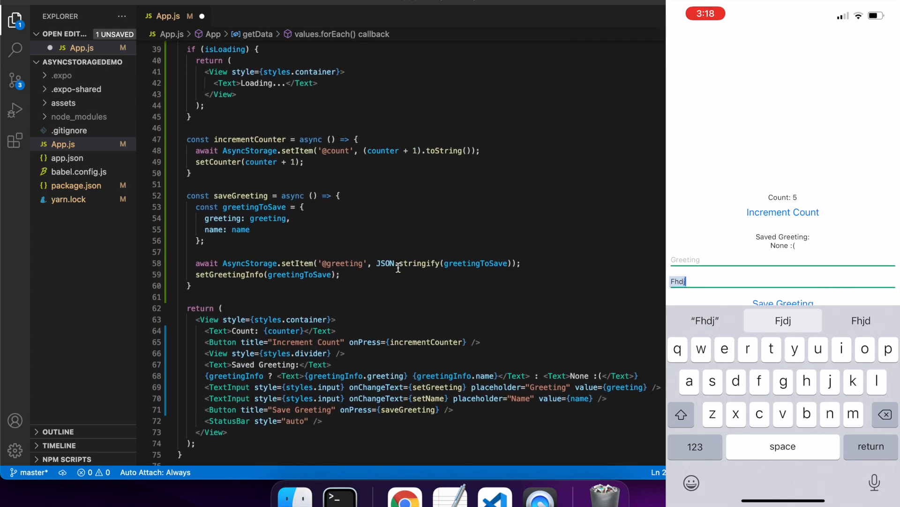
{"action": "scroll", "coordinate": [398, 268], "scroll_direction": "down", "scroll_amount": 4}
{"action": "left_click", "coordinate": [428, 362]}
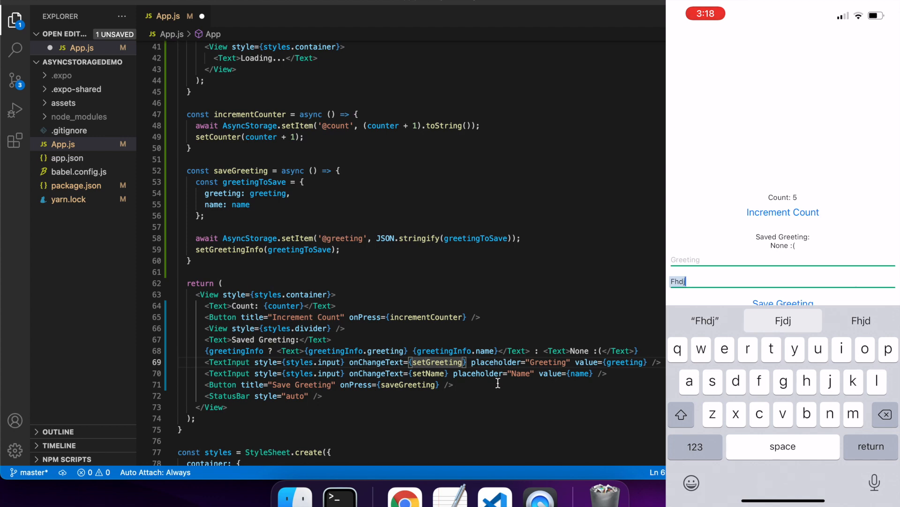
{"action": "scroll", "coordinate": [497, 384], "scroll_direction": "up", "scroll_amount": 1}
{"action": "scroll", "coordinate": [497, 384], "scroll_direction": "up", "scroll_amount": 5}
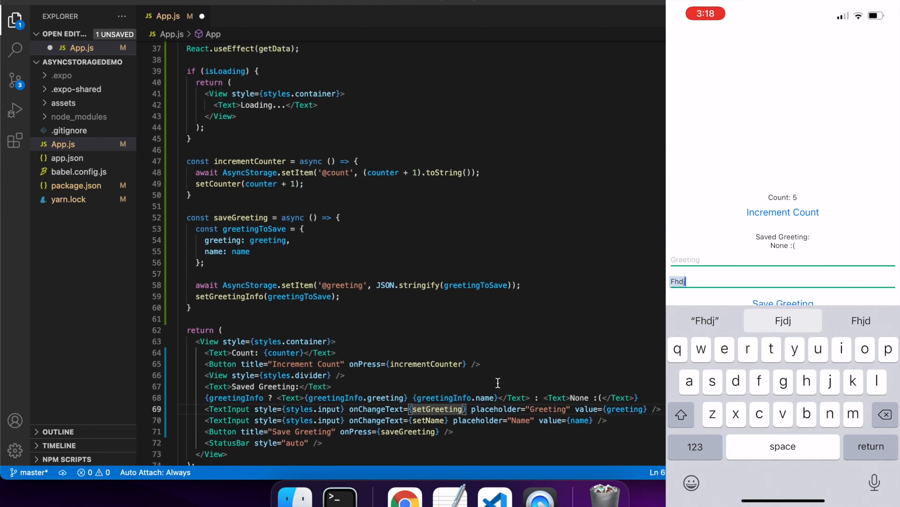
{"action": "scroll", "coordinate": [497, 384], "scroll_direction": "up", "scroll_amount": 5}
{"action": "scroll", "coordinate": [497, 384], "scroll_direction": "up", "scroll_amount": 5}
{"action": "scroll", "coordinate": [497, 385], "scroll_direction": "up", "scroll_amount": 3}
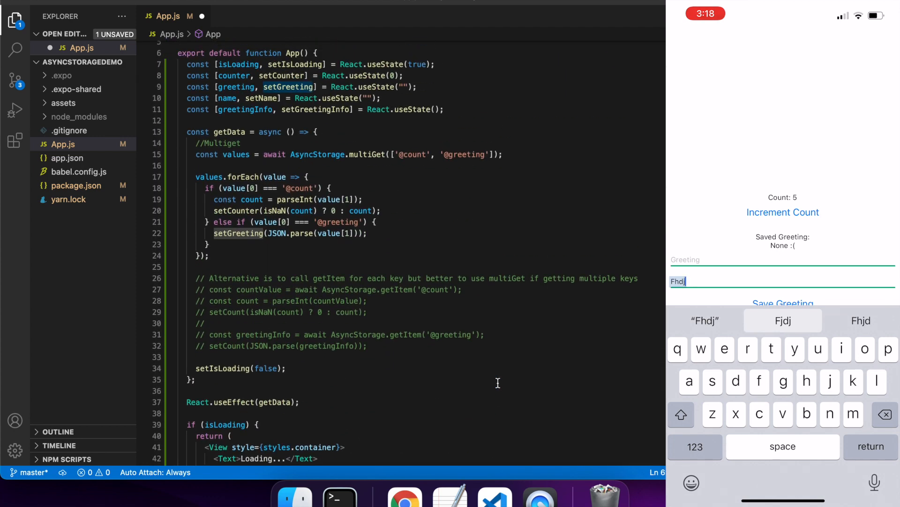
{"action": "left_click", "coordinate": [264, 232]}
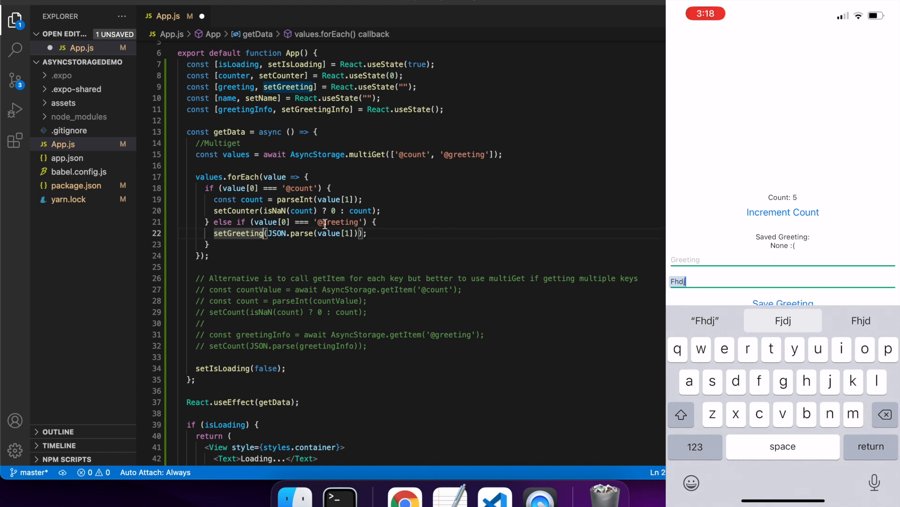
{"action": "type", "text": "Info"}
{"action": "key", "text": "ctrl+s"}
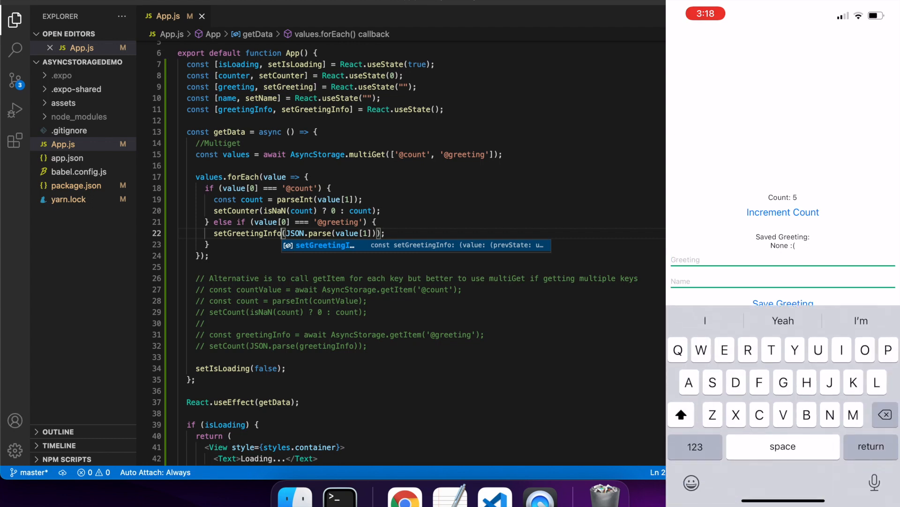
{"action": "type", "text": "Dndn"}
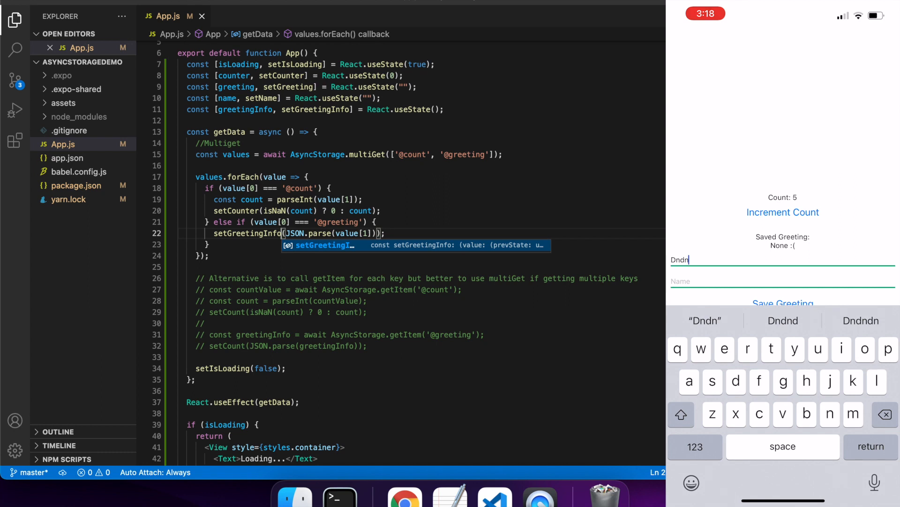
{"action": "key", "text": "Tab"}
{"action": "type", "text": "jd"}
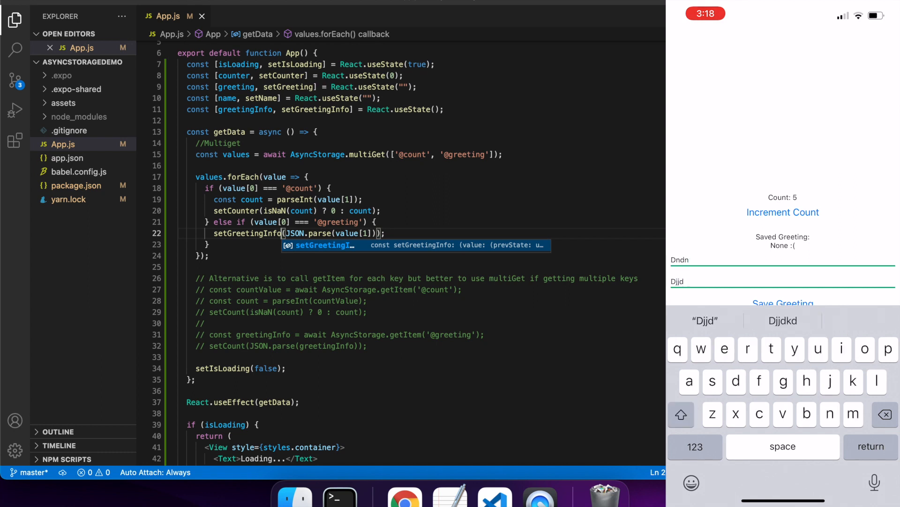